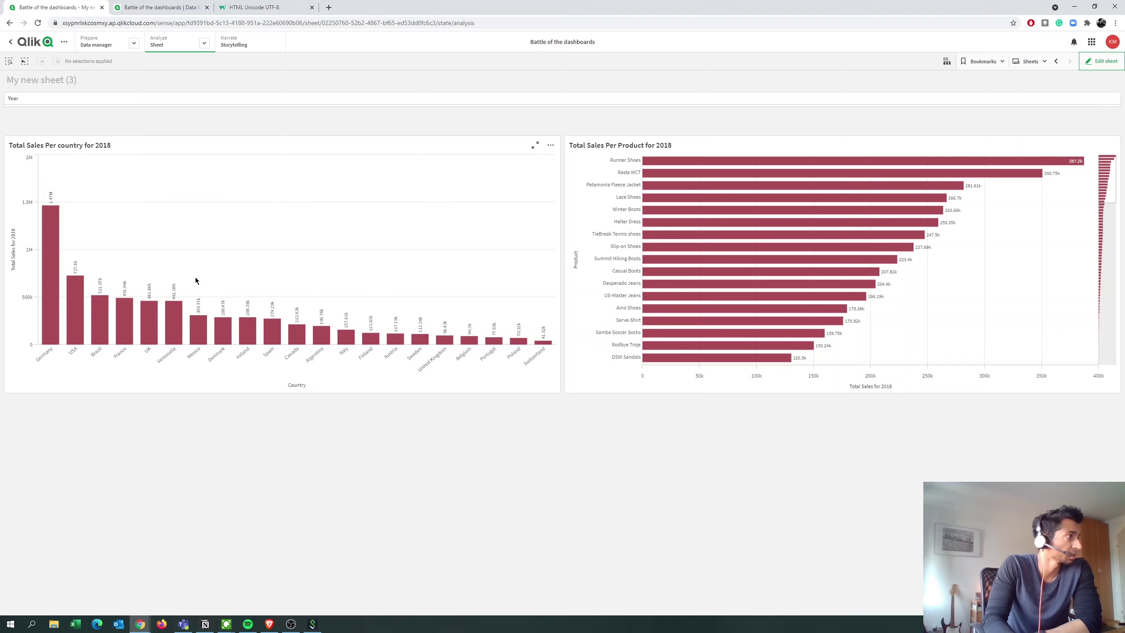
- Filter the sheet to the year 2015, then clear the Year selection
mouse_move(727, 336)
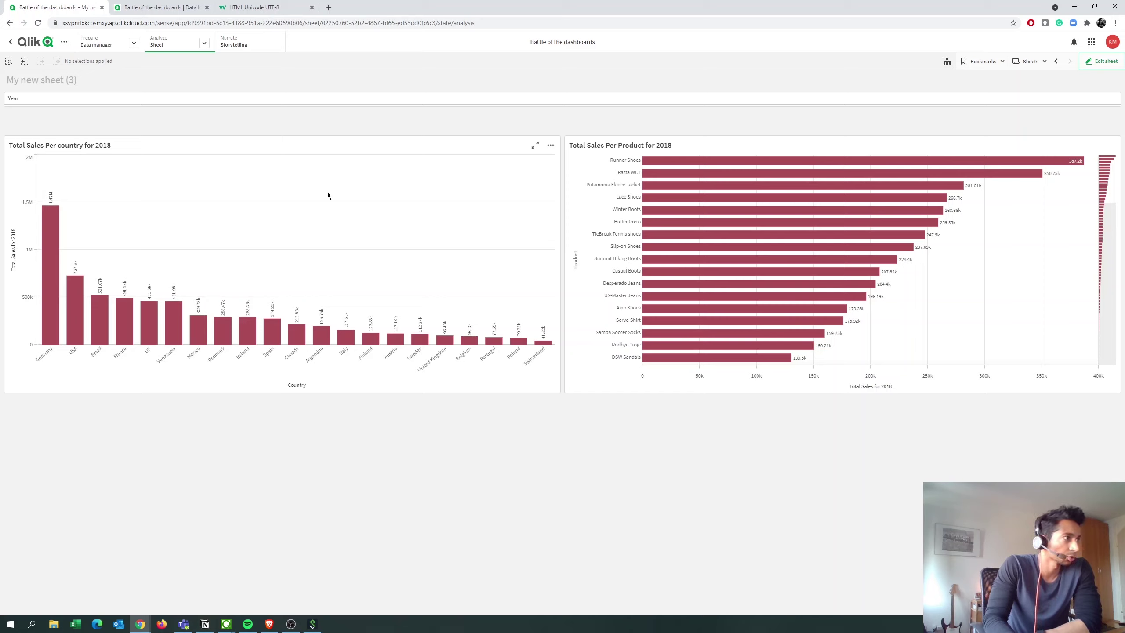
mouse_move(617, 259)
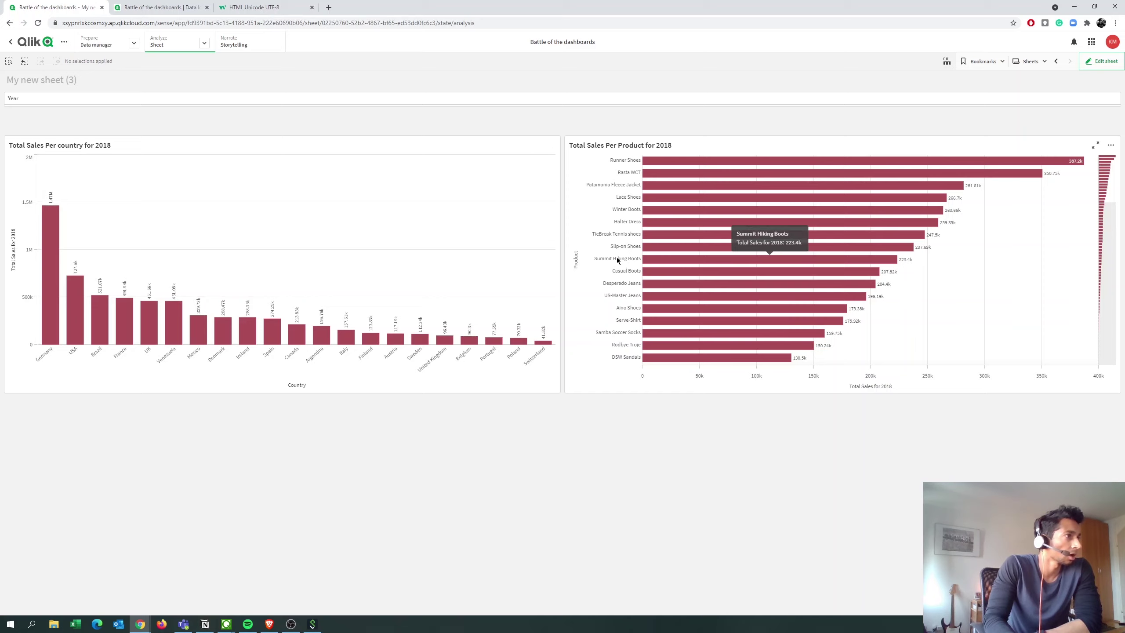
click(176, 102)
click(573, 189)
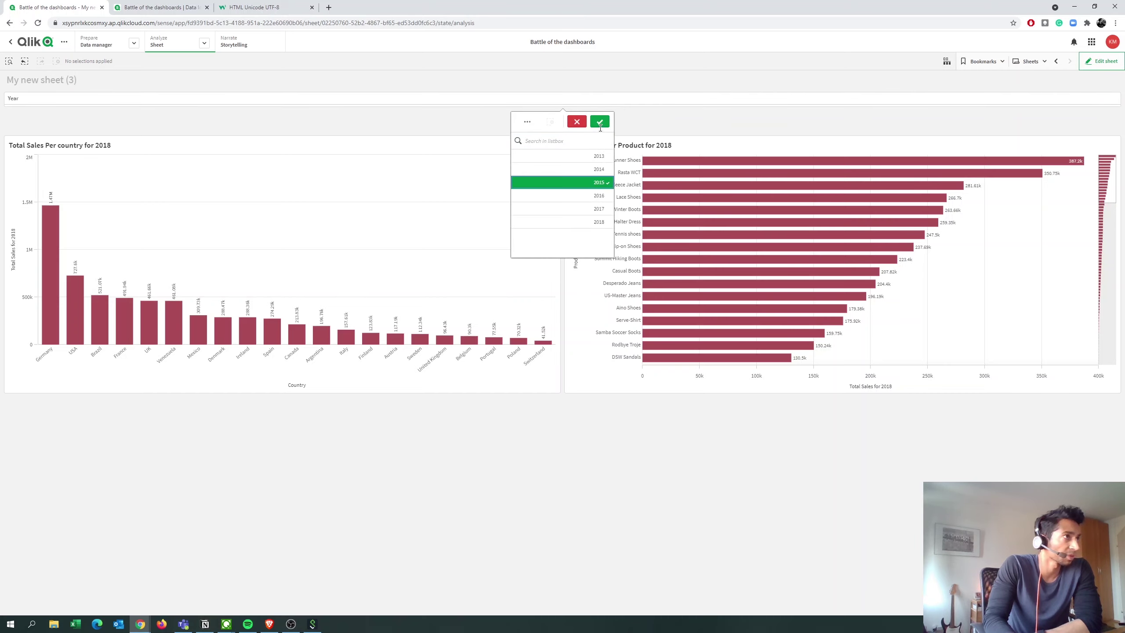
click(553, 411)
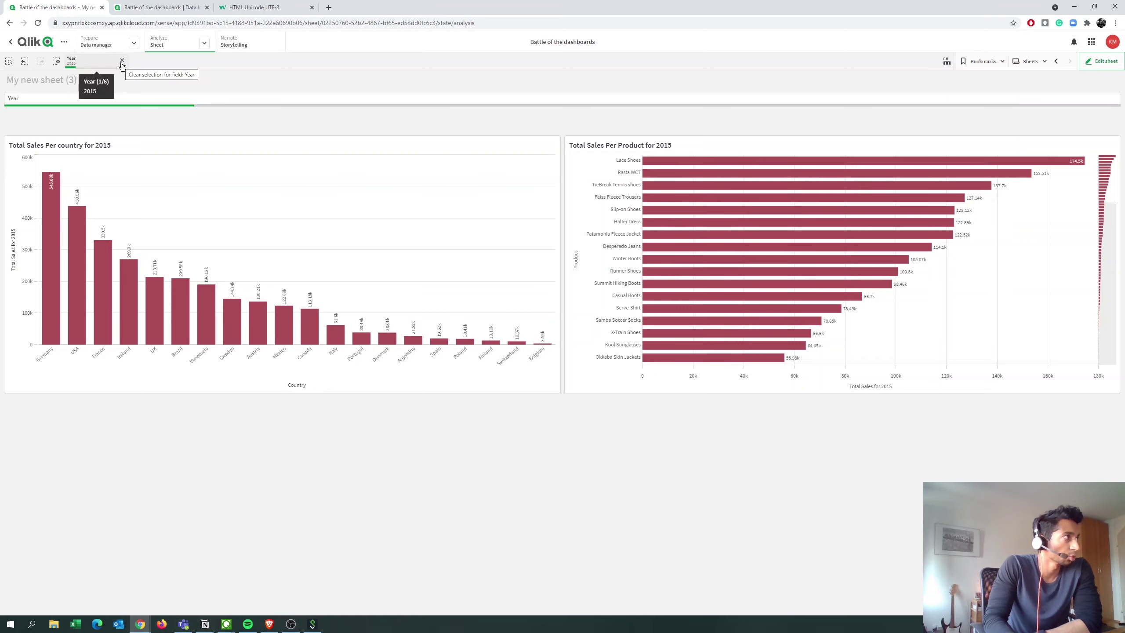
key(ctrl+shift+d)
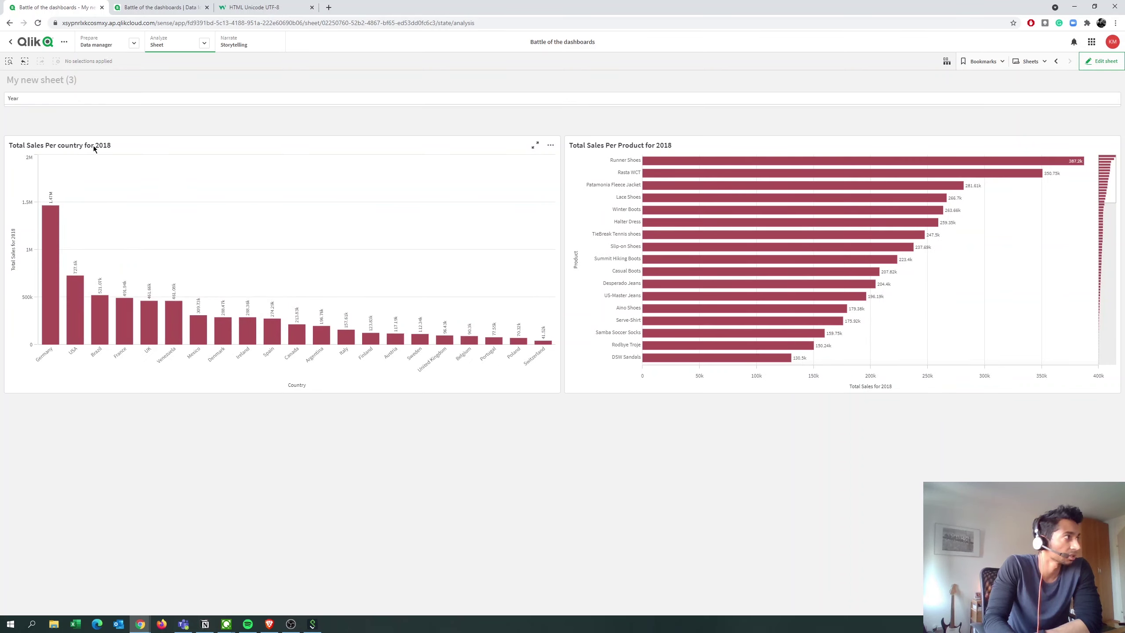
- Filter the sheet to the year 2018
click(120, 101)
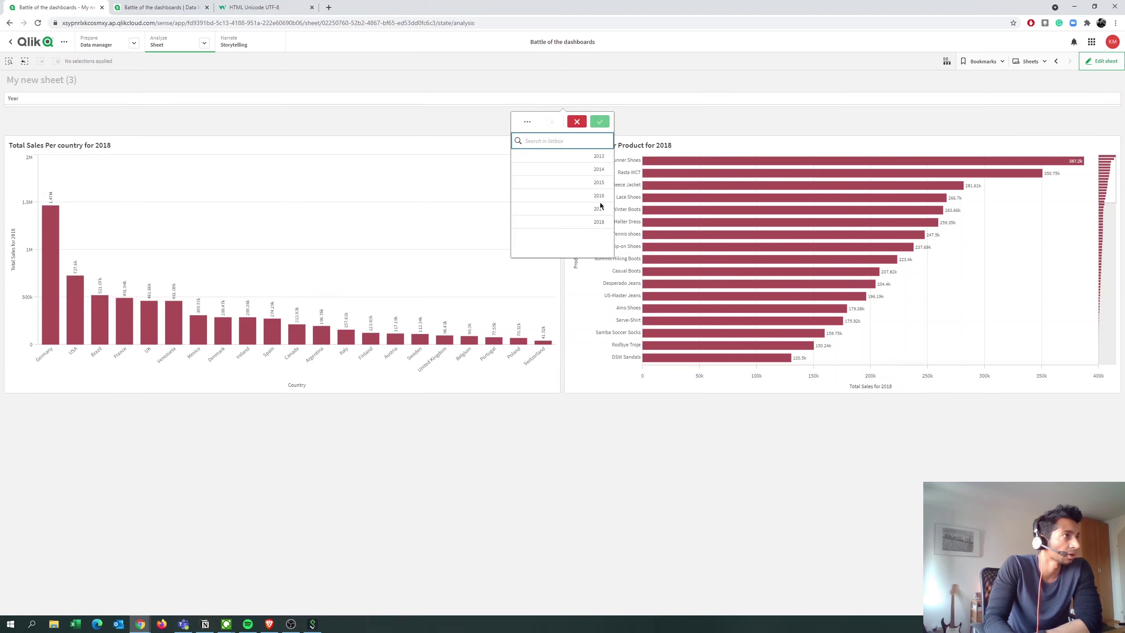
click(599, 223)
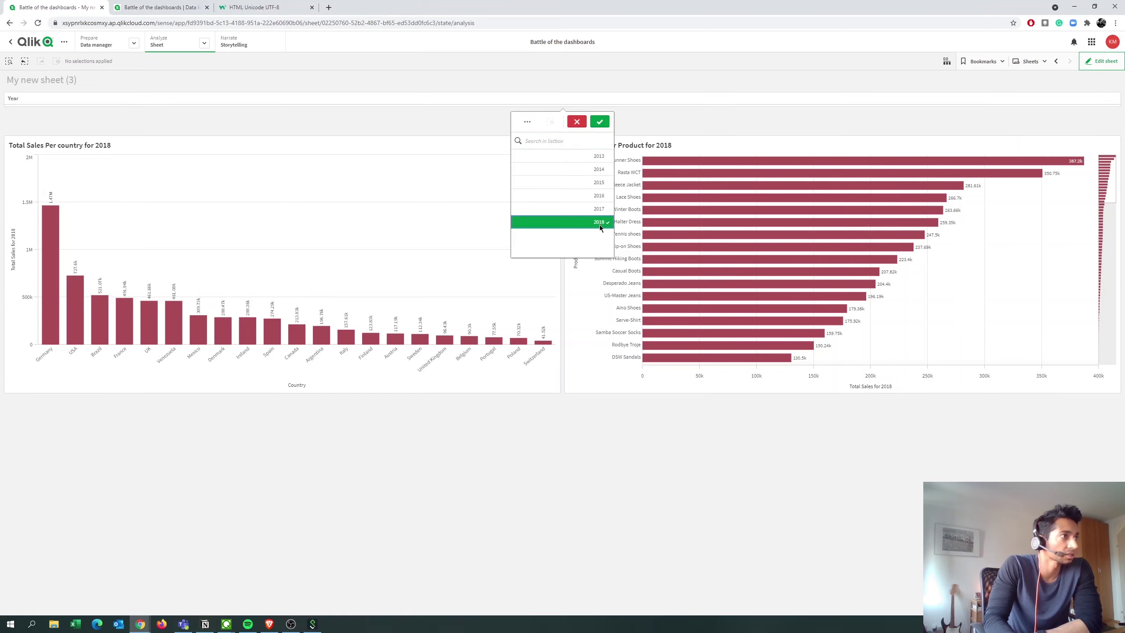
click(600, 122)
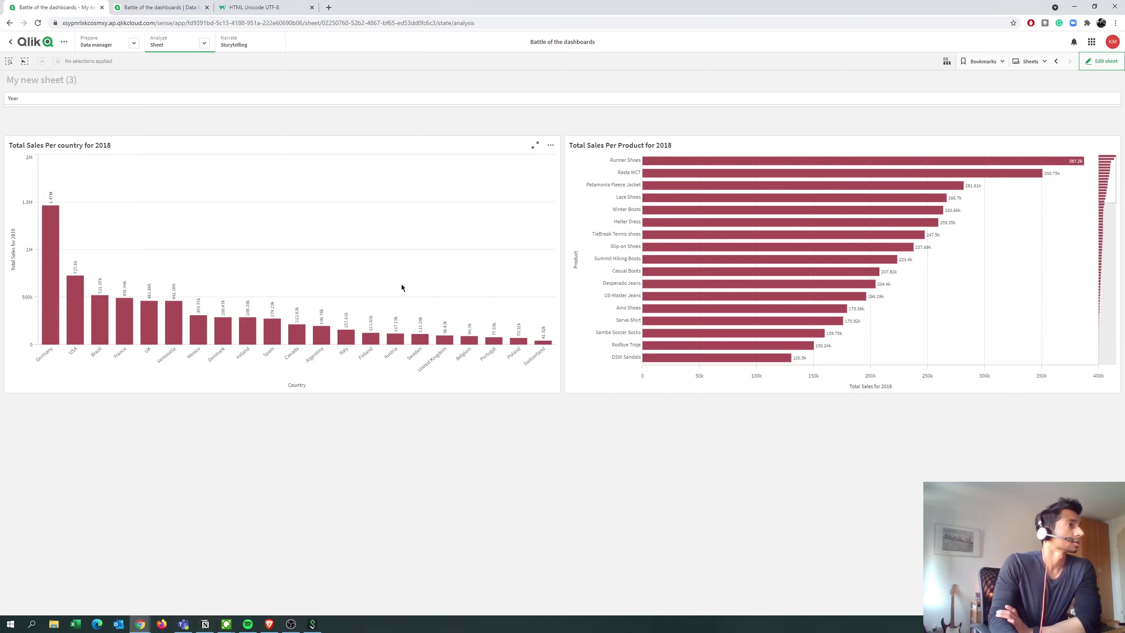
- Create a new sheet in the Battle of the dashboards app
click(1038, 64)
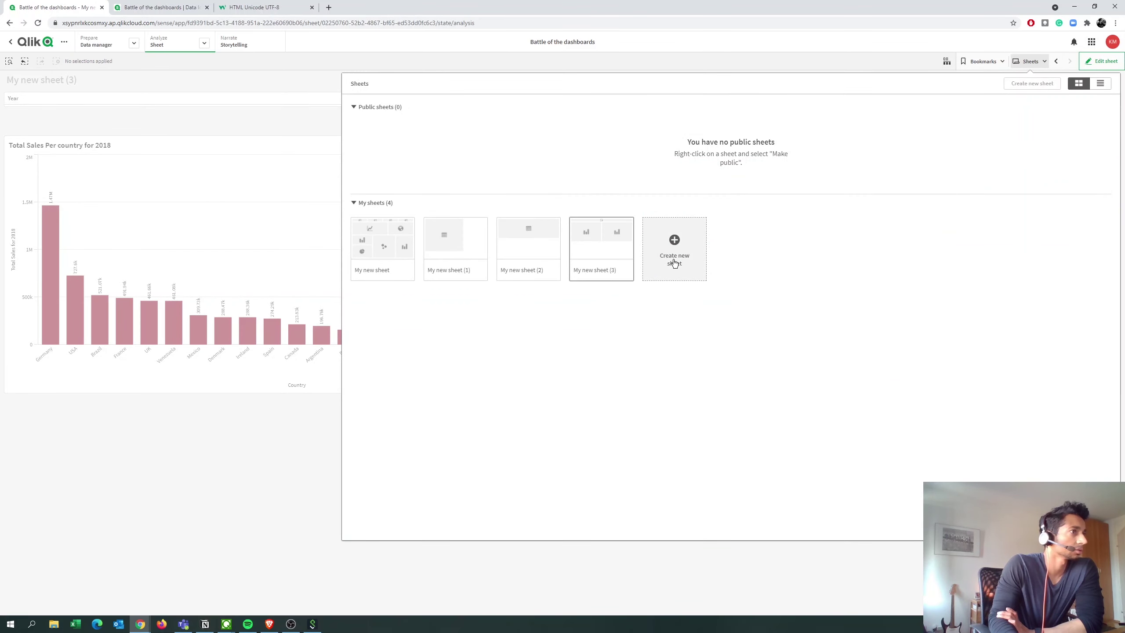
click(673, 262)
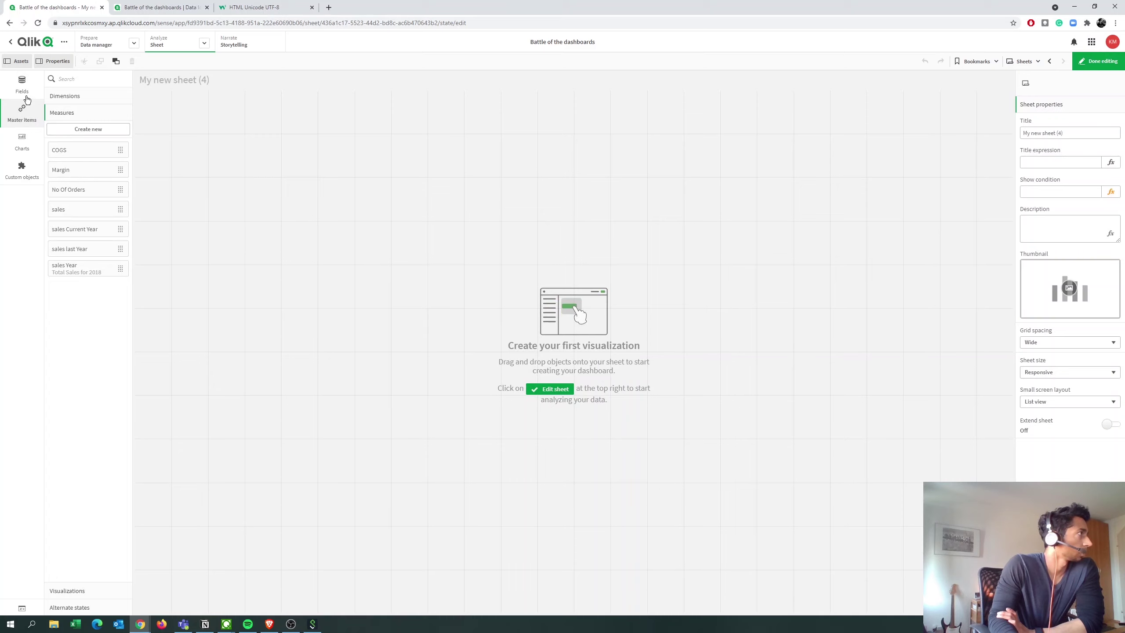
click(22, 141)
click(27, 116)
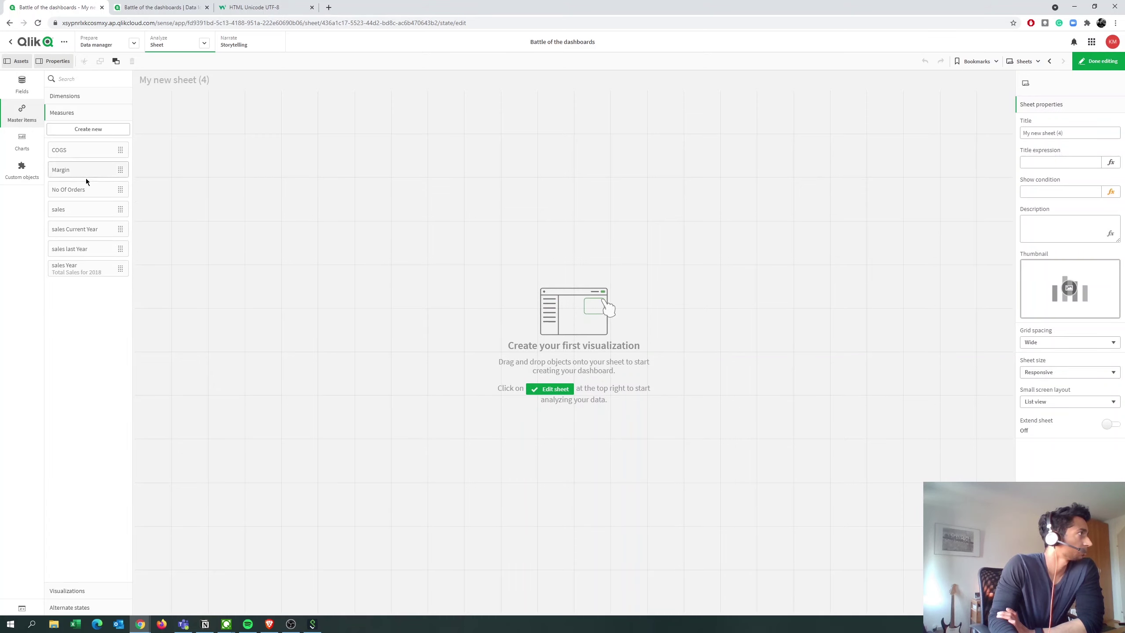
click(81, 98)
- Add a filter pane along the new sheet's upper edge and shrink it to one grid row, 12 x 1
click(21, 141)
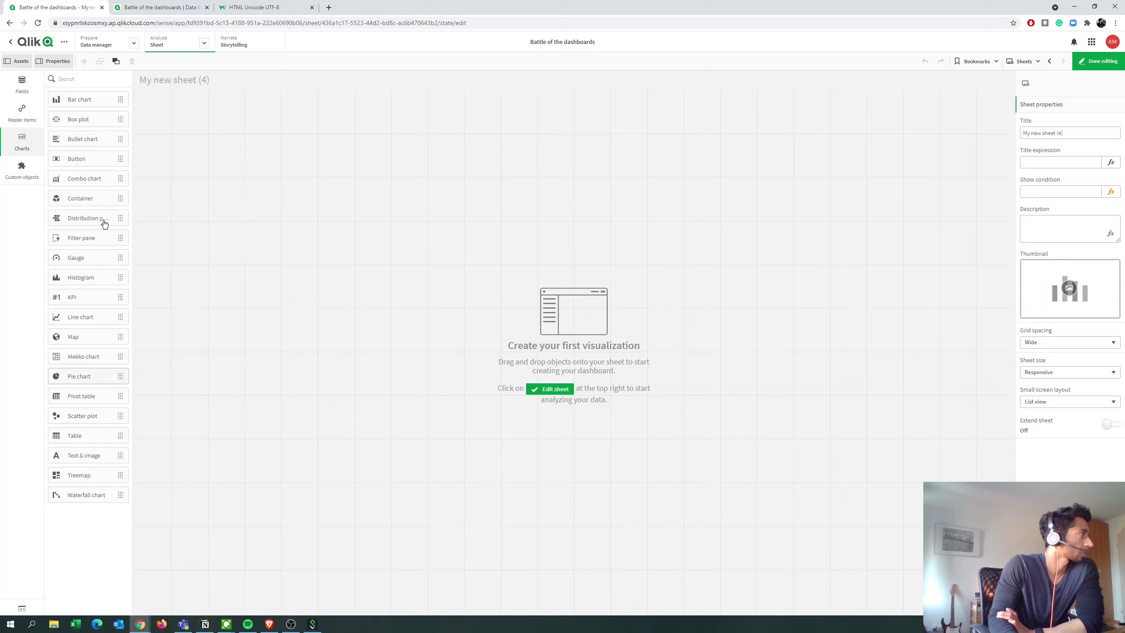
drag(75, 247, 234, 199)
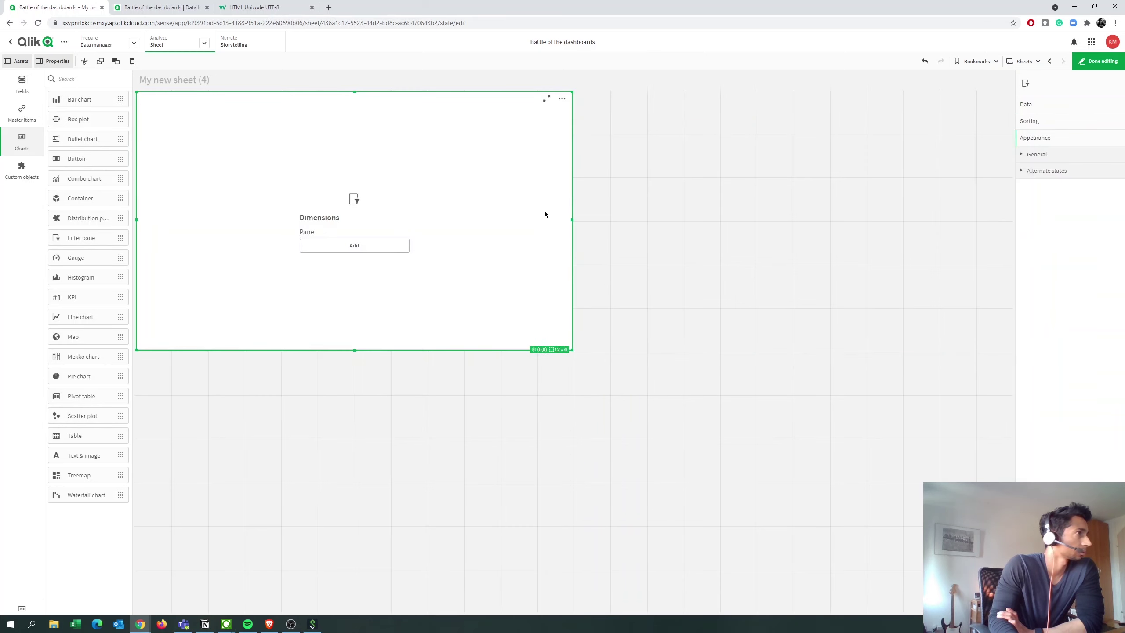
drag(354, 349, 348, 116)
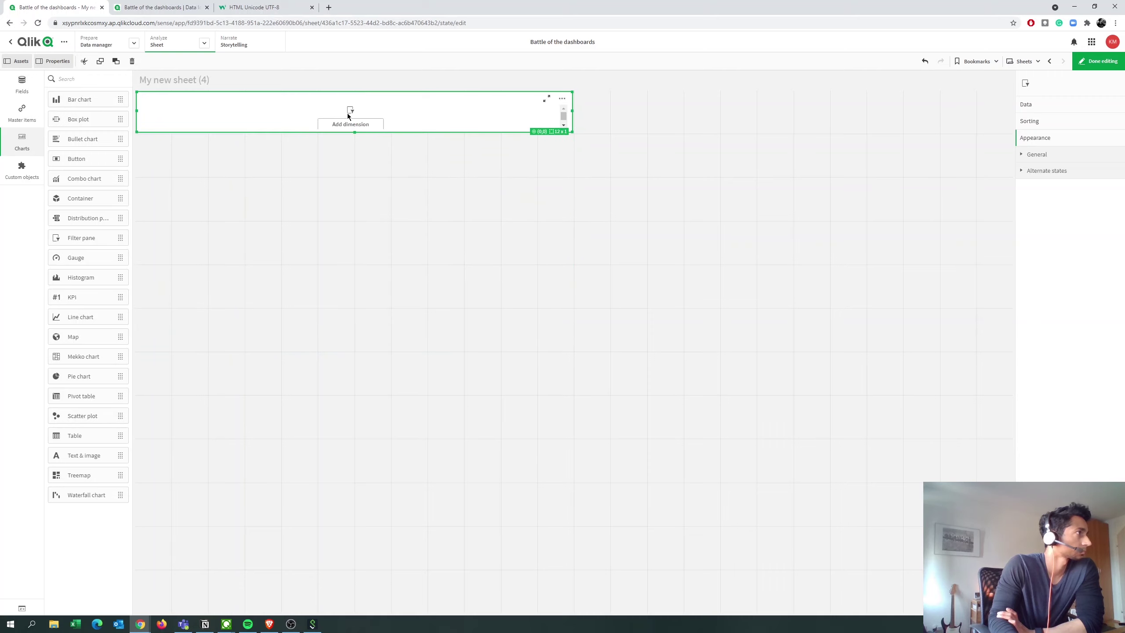
- Set the Year field as the filter pane's dimension
click(342, 125)
text(year)
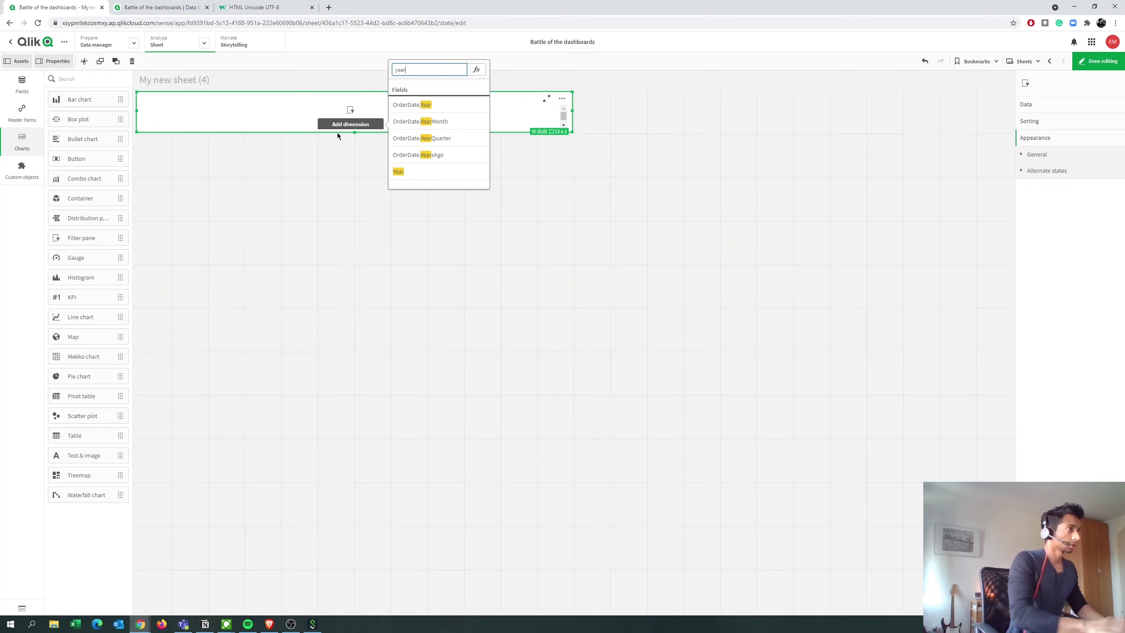
key(Down)
key(Down)
key(Down)
key(Down)
key(Down)
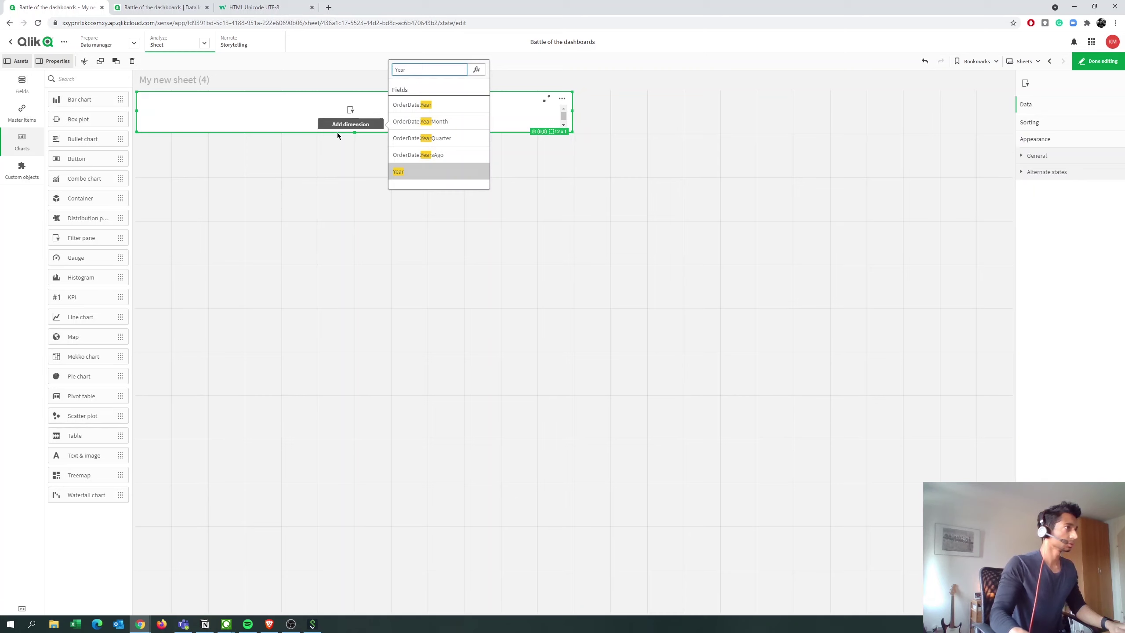
key(Return)
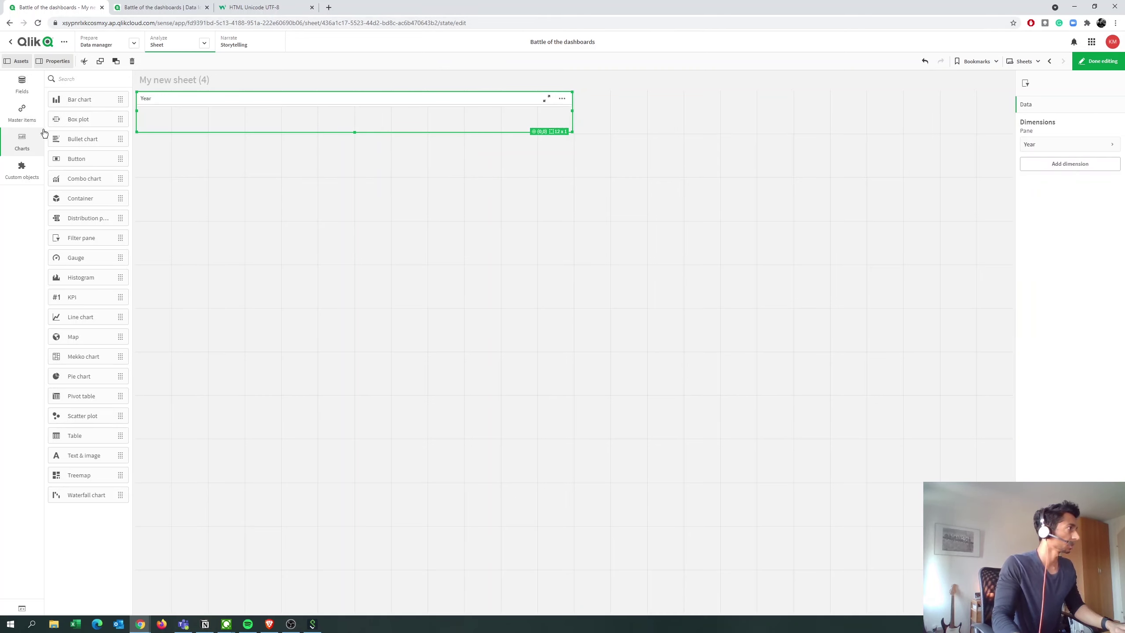
- Place two empty bar charts side by side below the filter pane, aligning their upper edges
drag(62, 108, 827, 295)
double_click(81, 105)
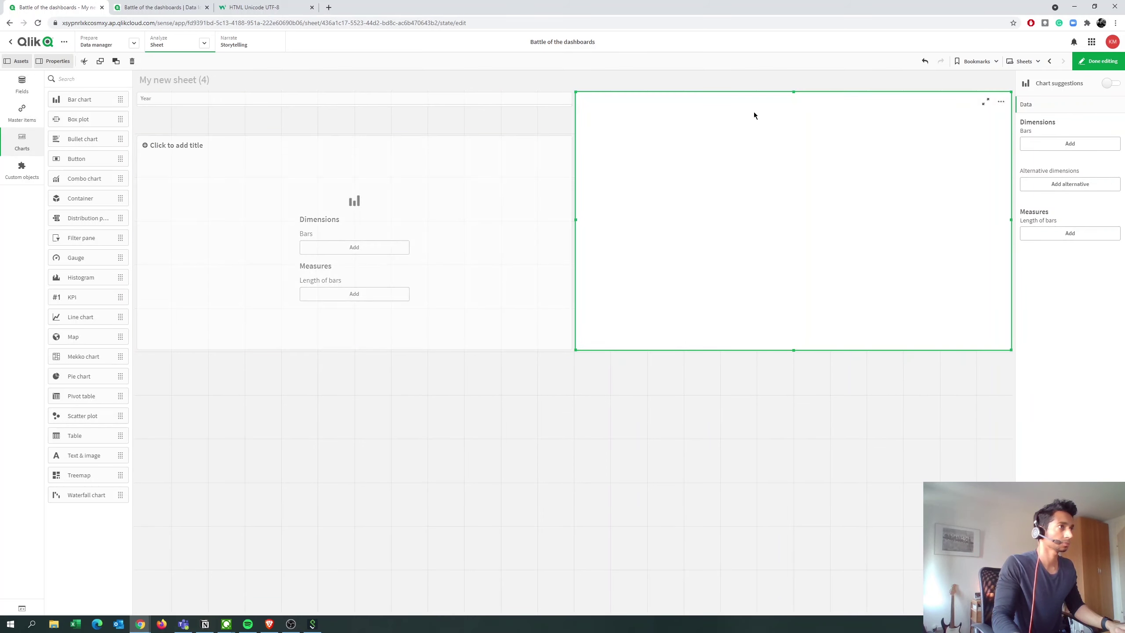
drag(793, 91, 788, 125)
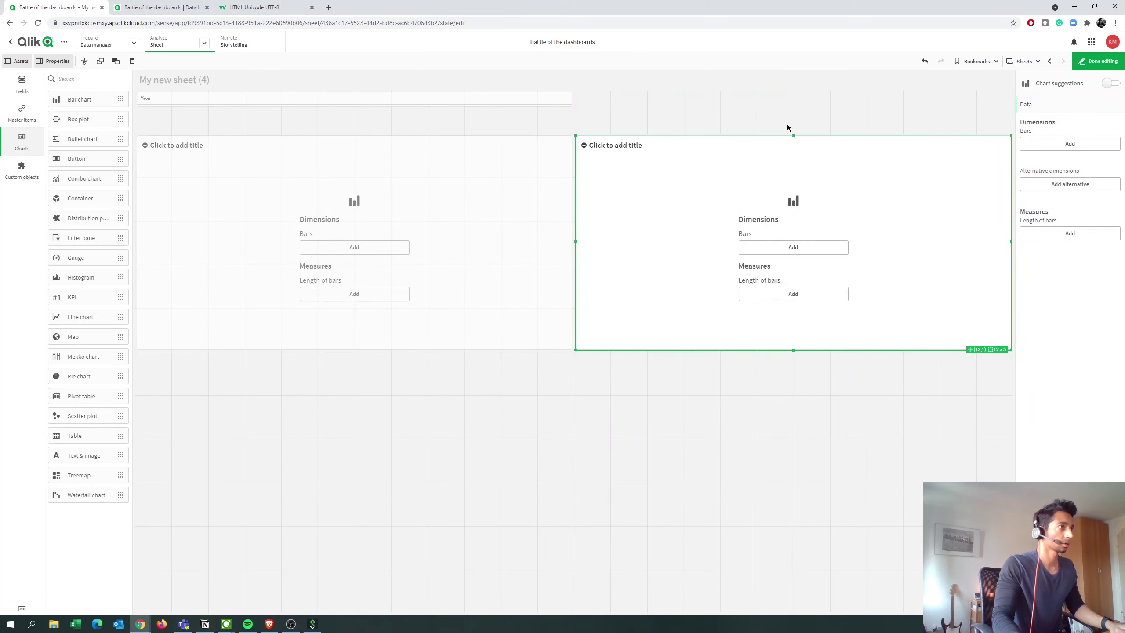
- Give the bar chart directly below the Year filter the Country dimension and the sales measure
click(333, 252)
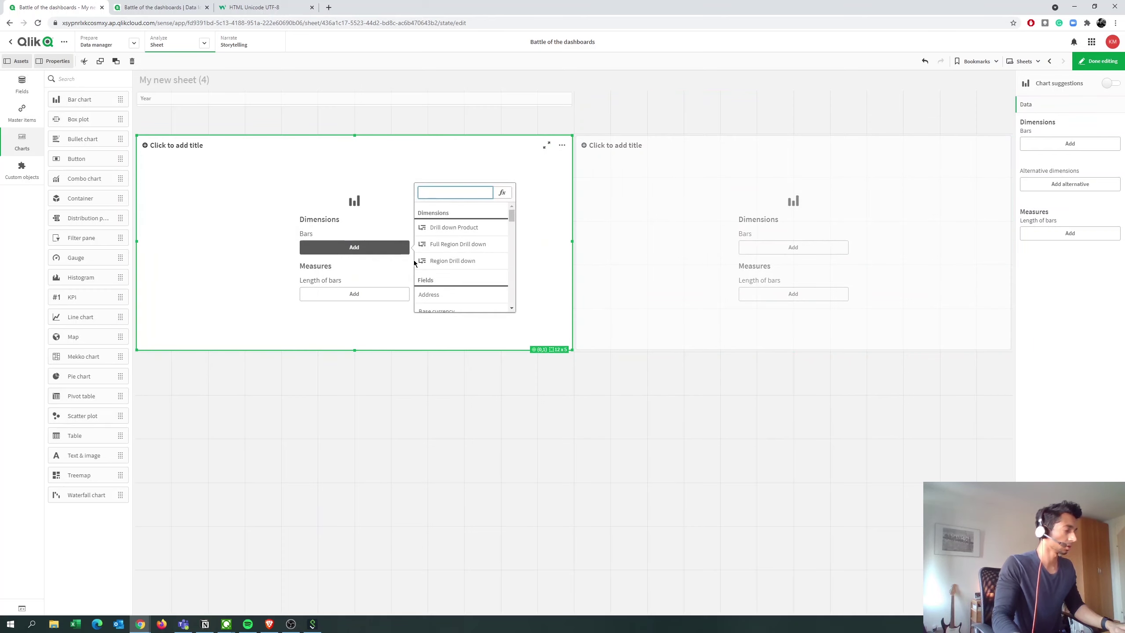
text(Country)
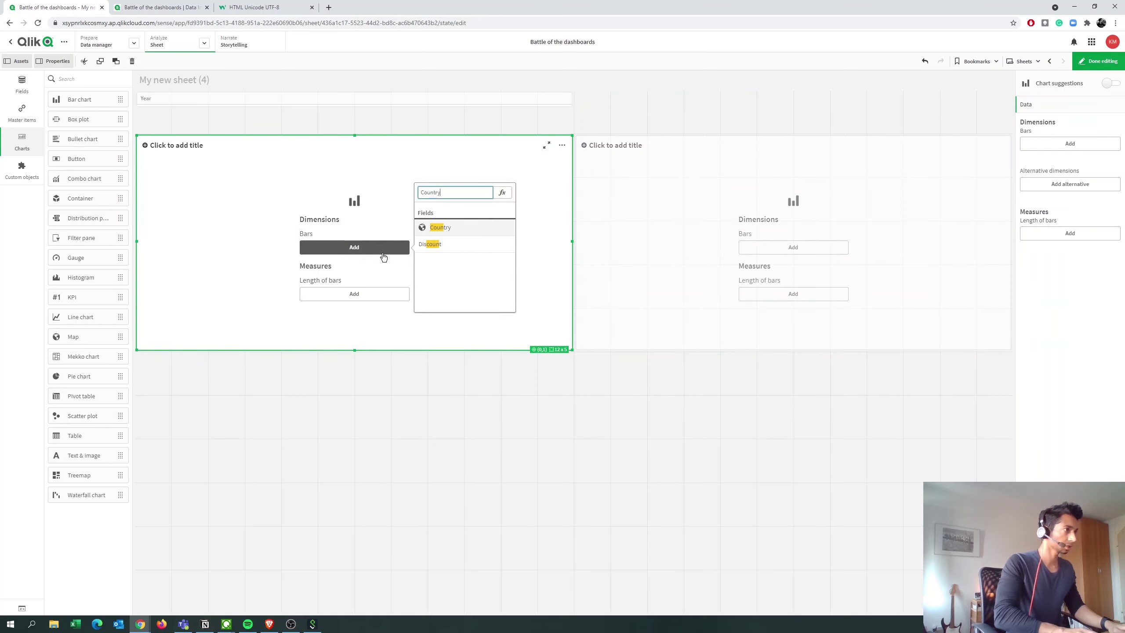
key(Return)
click(362, 298)
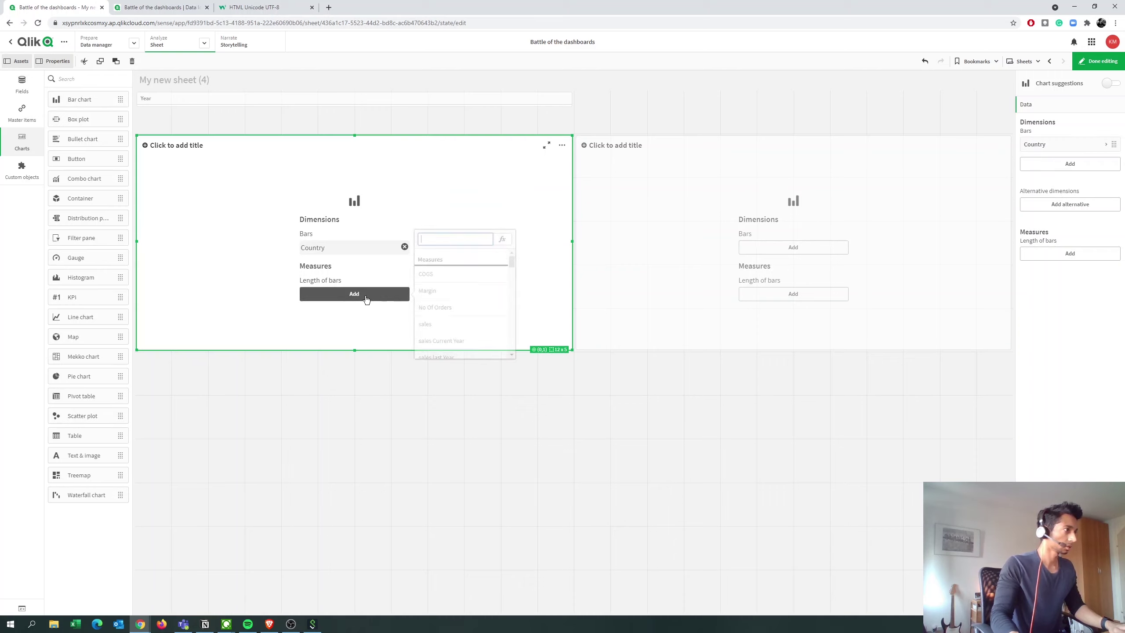
click(357, 322)
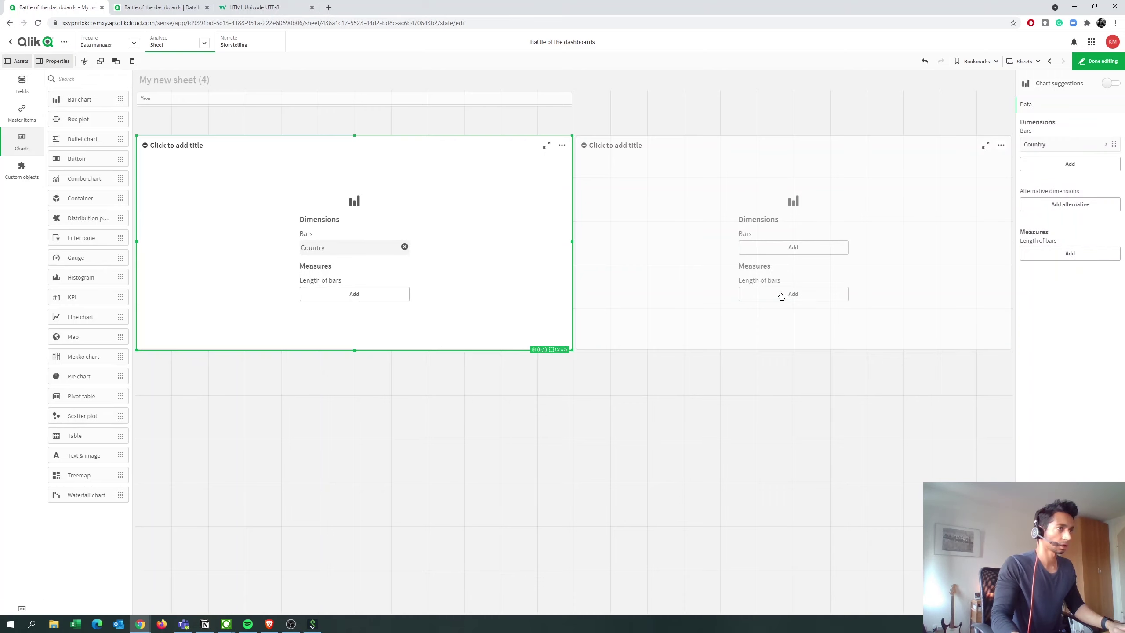
click(768, 252)
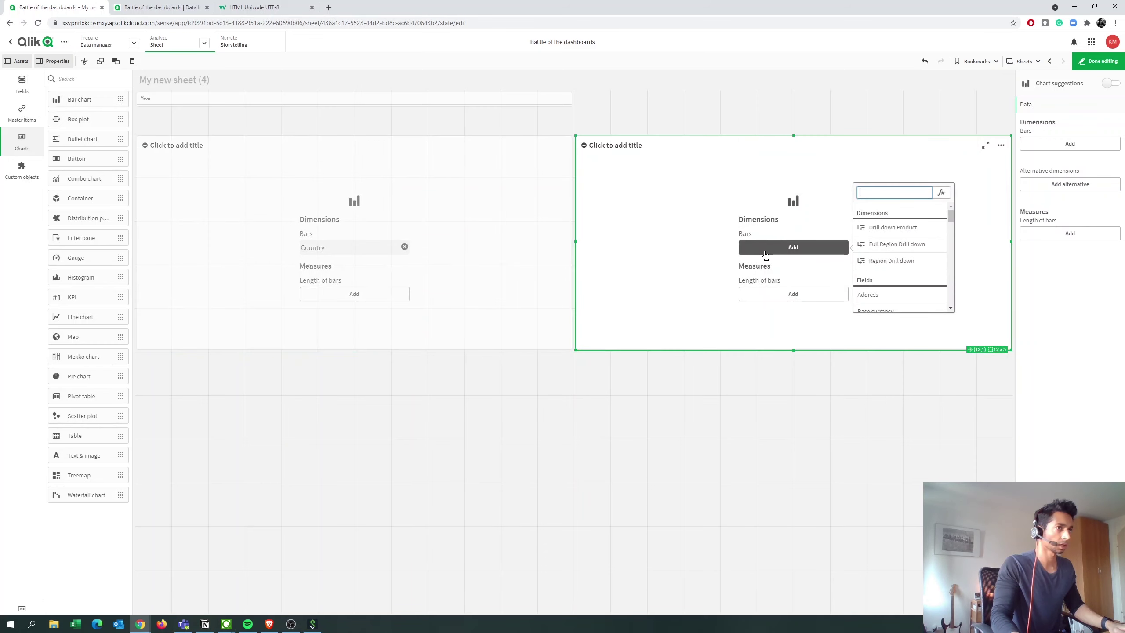
click(345, 316)
click(351, 298)
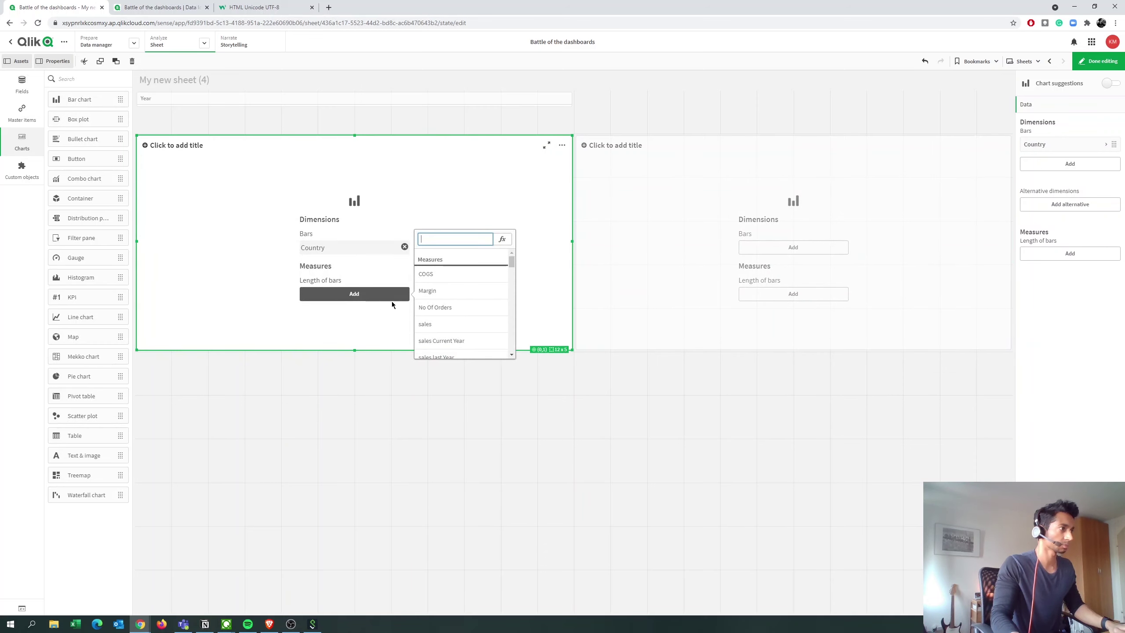
text(s)
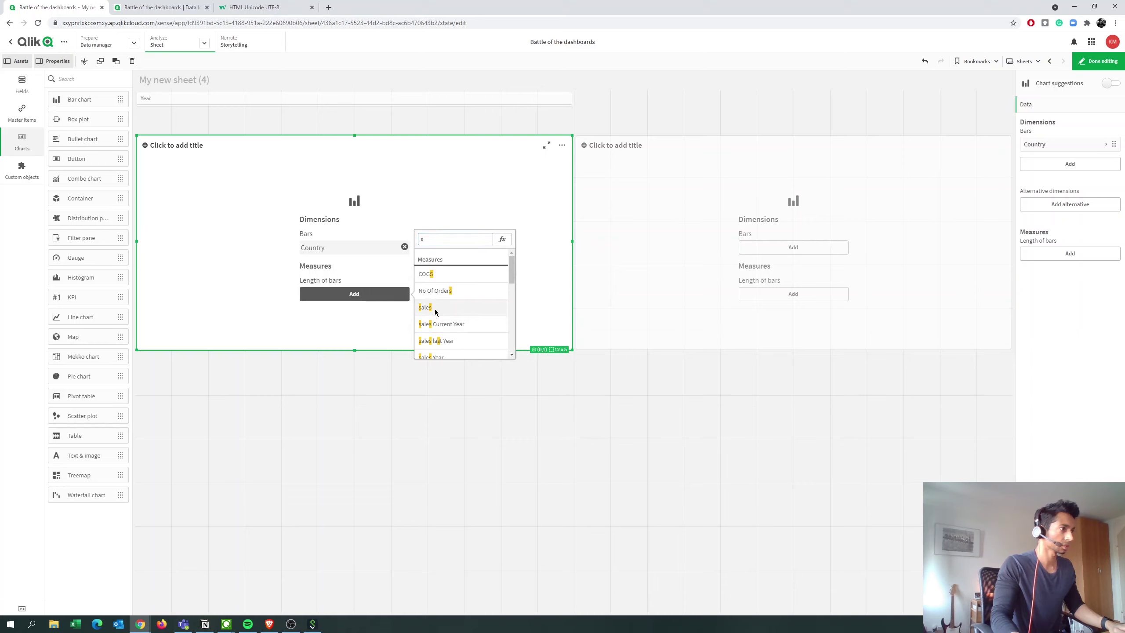
click(436, 309)
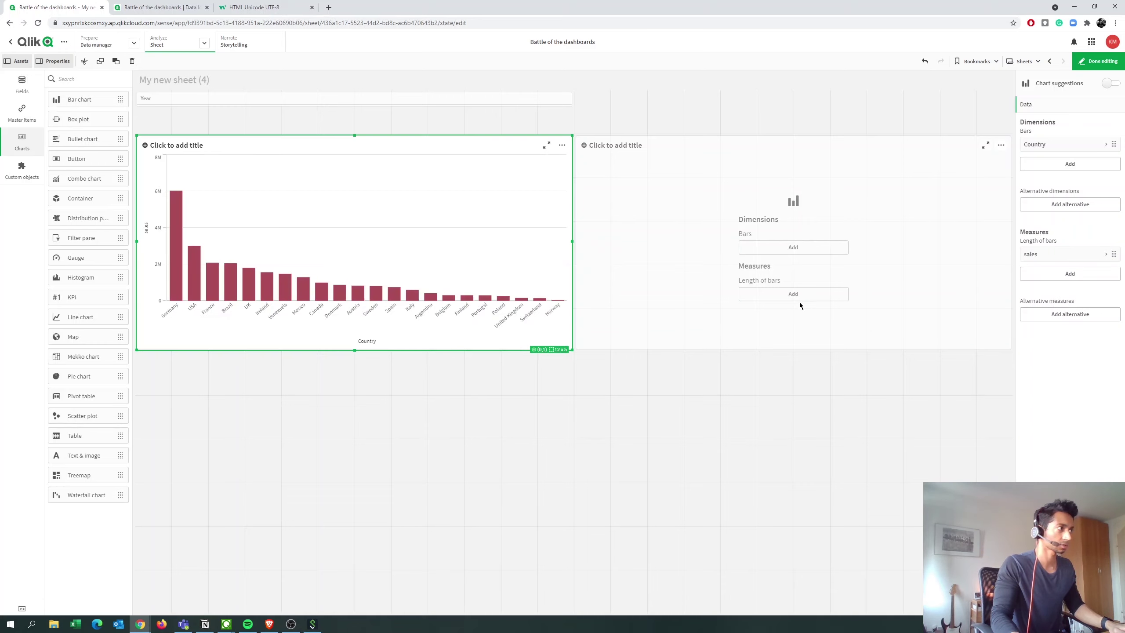
- Give the second, still empty bar chart the Product dimension and the sales measure
click(751, 256)
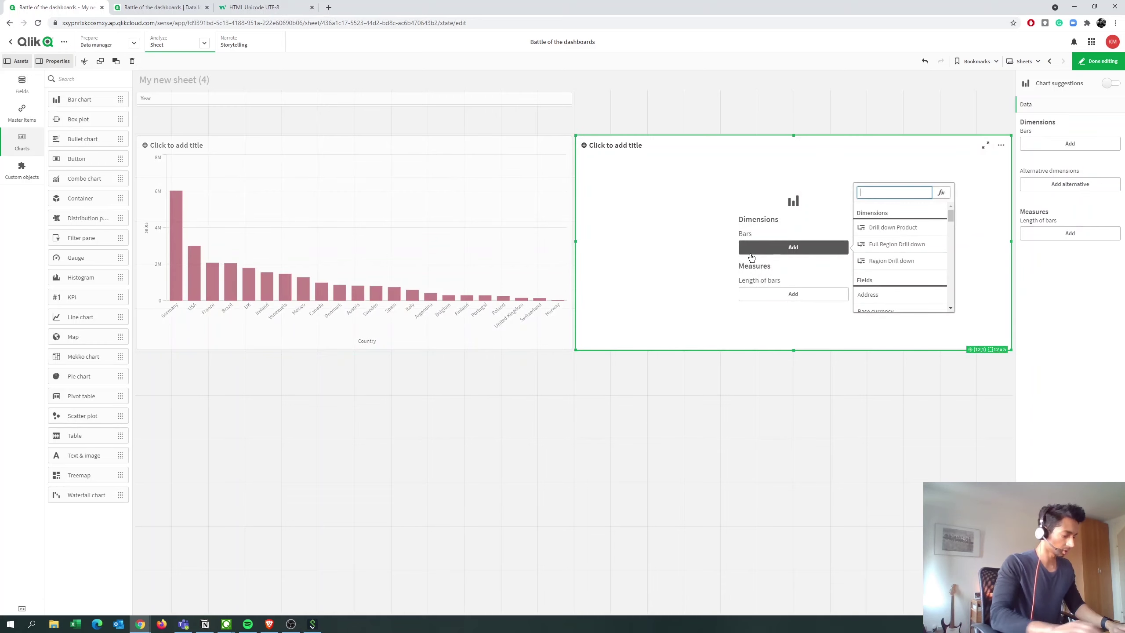
text(Product)
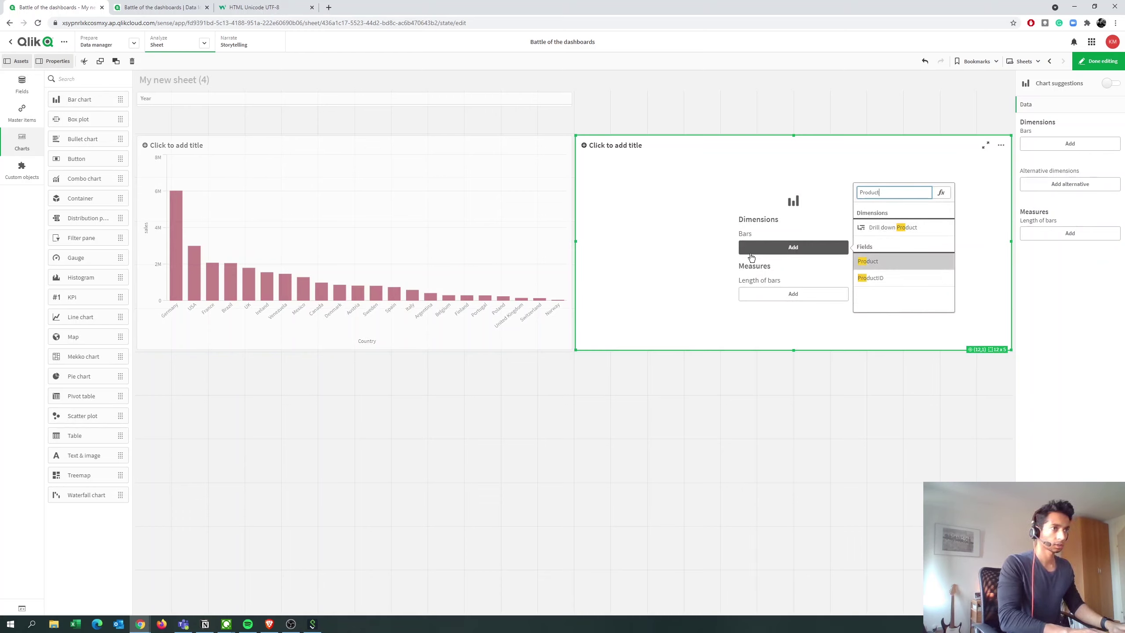
key(Return)
click(793, 301)
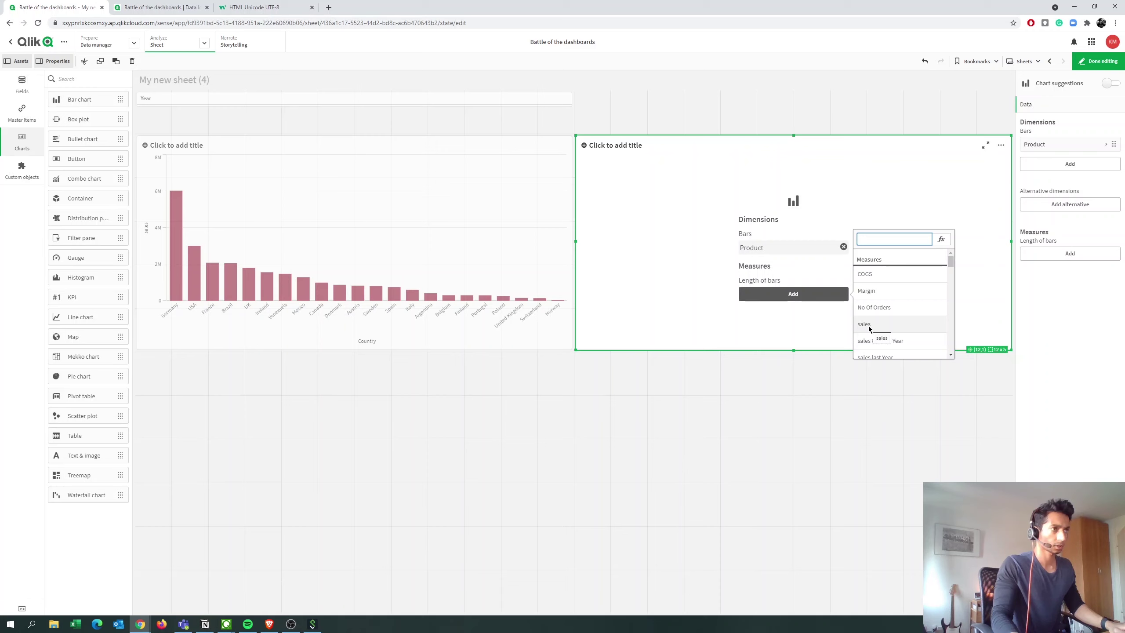
click(868, 325)
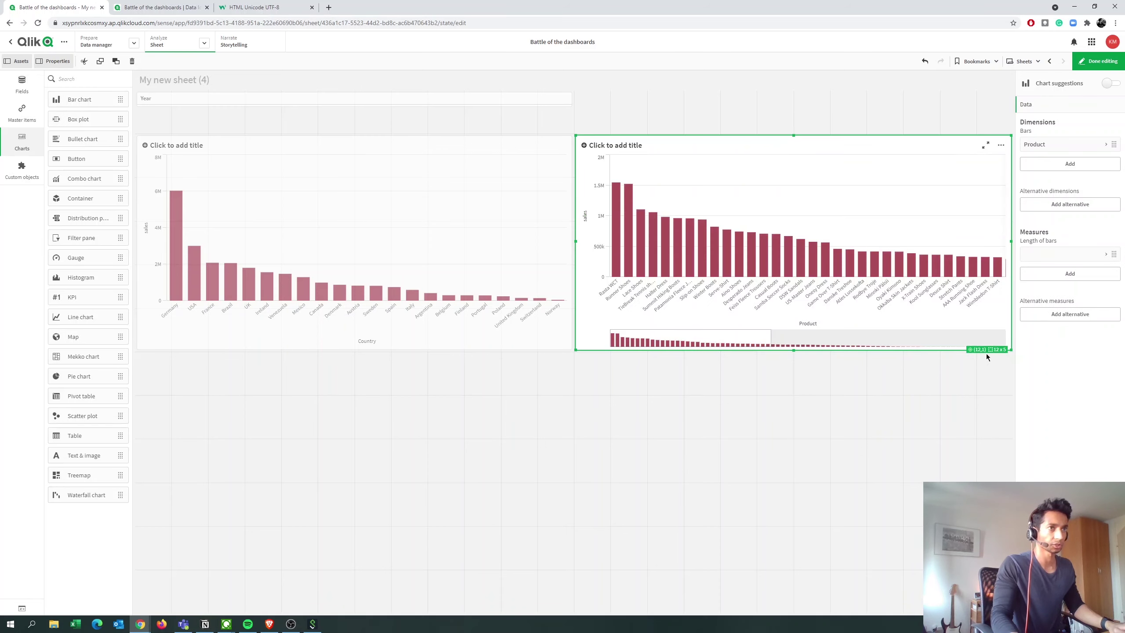
- Switch the product sales bar chart to horizontal presentation and finish editing the sheet
click(1037, 461)
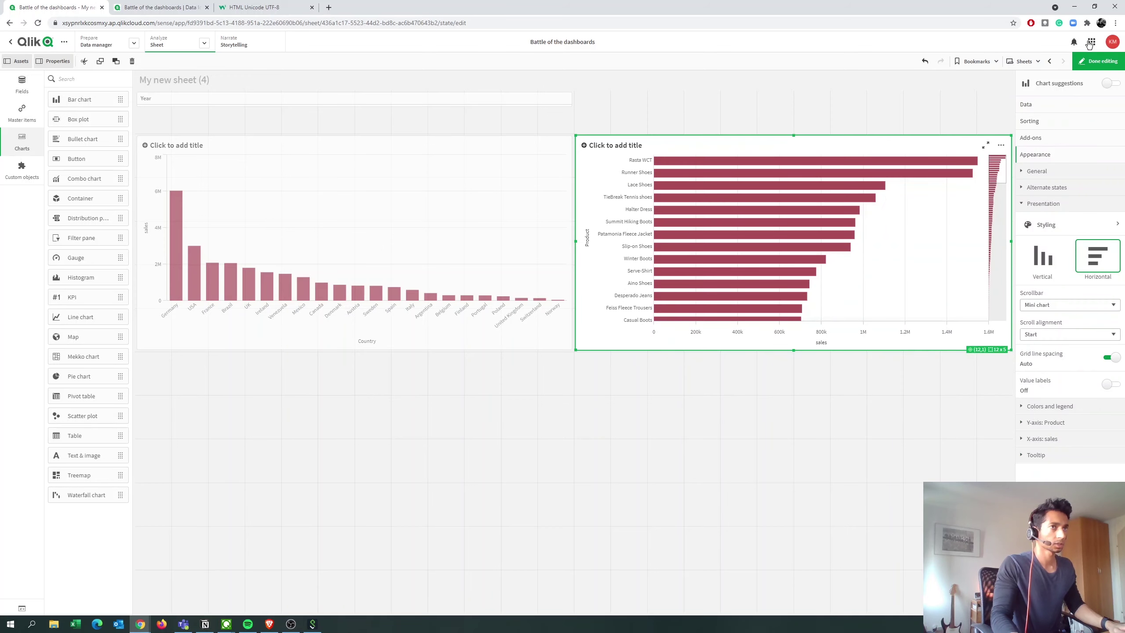
click(1091, 64)
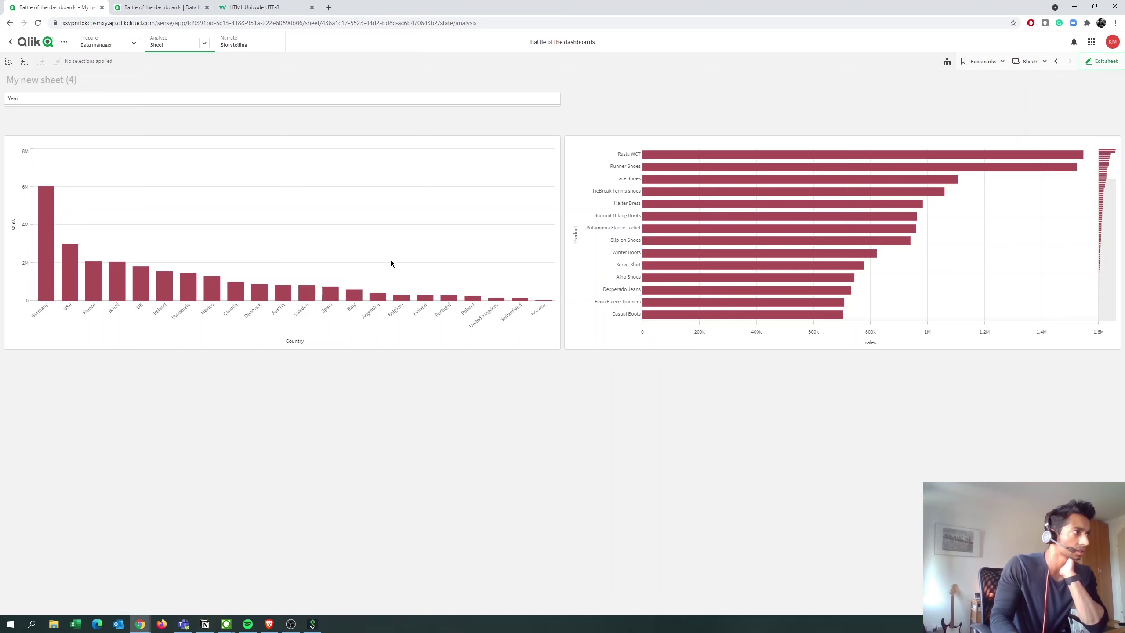
- Open the Year filter to view its list of years, then close it without selecting one
click(101, 103)
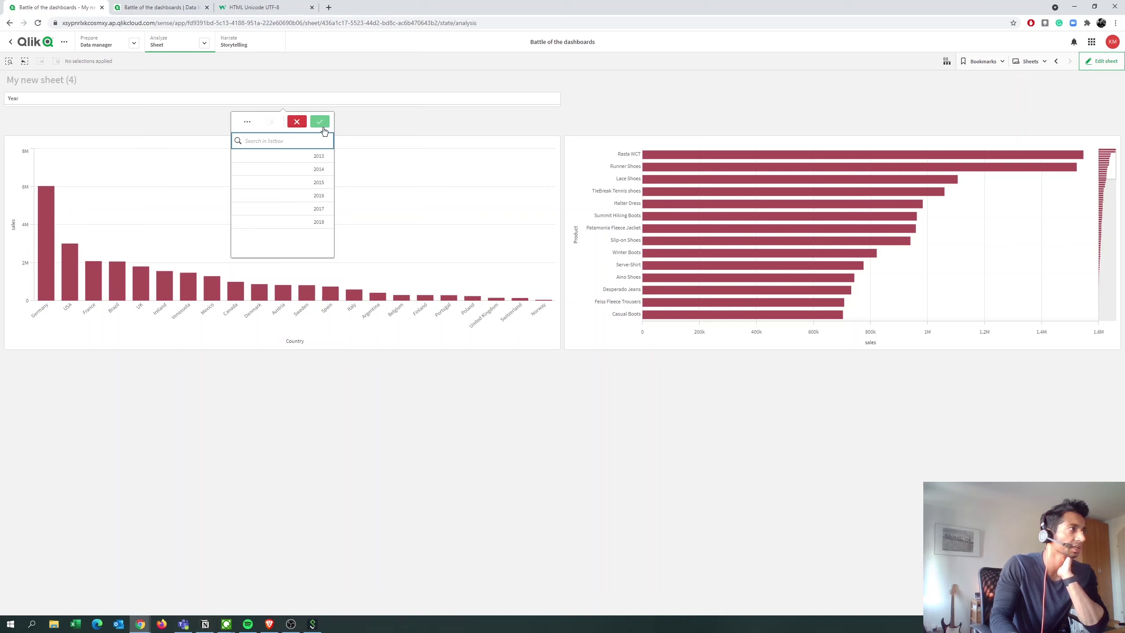
click(358, 125)
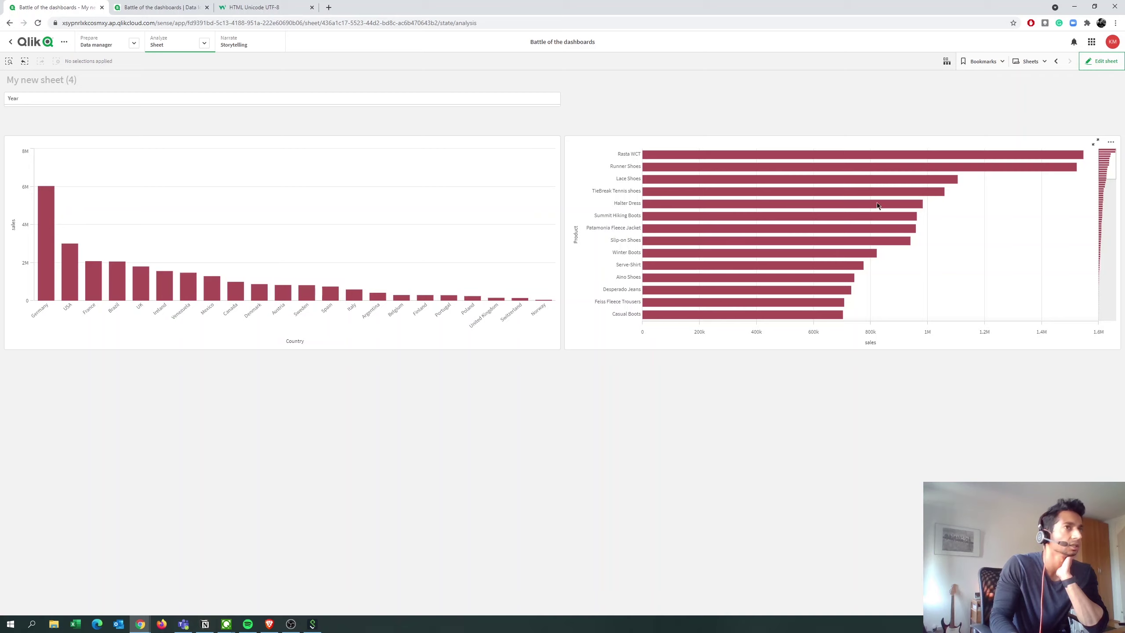
- Filter the sheet to the year 2018
click(215, 103)
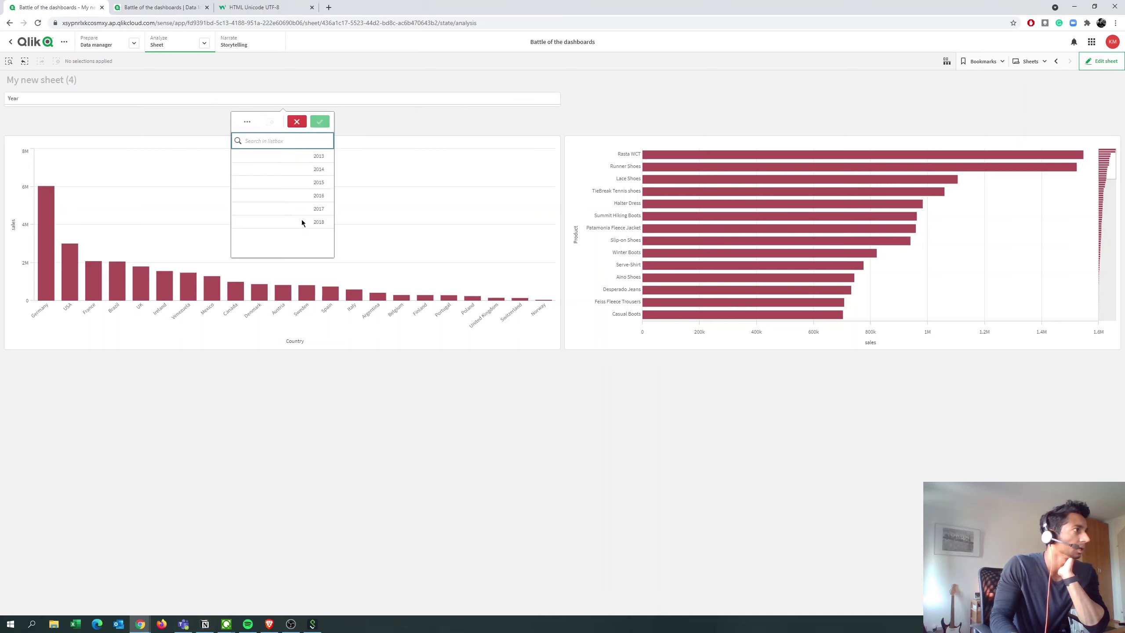
click(302, 222)
click(320, 124)
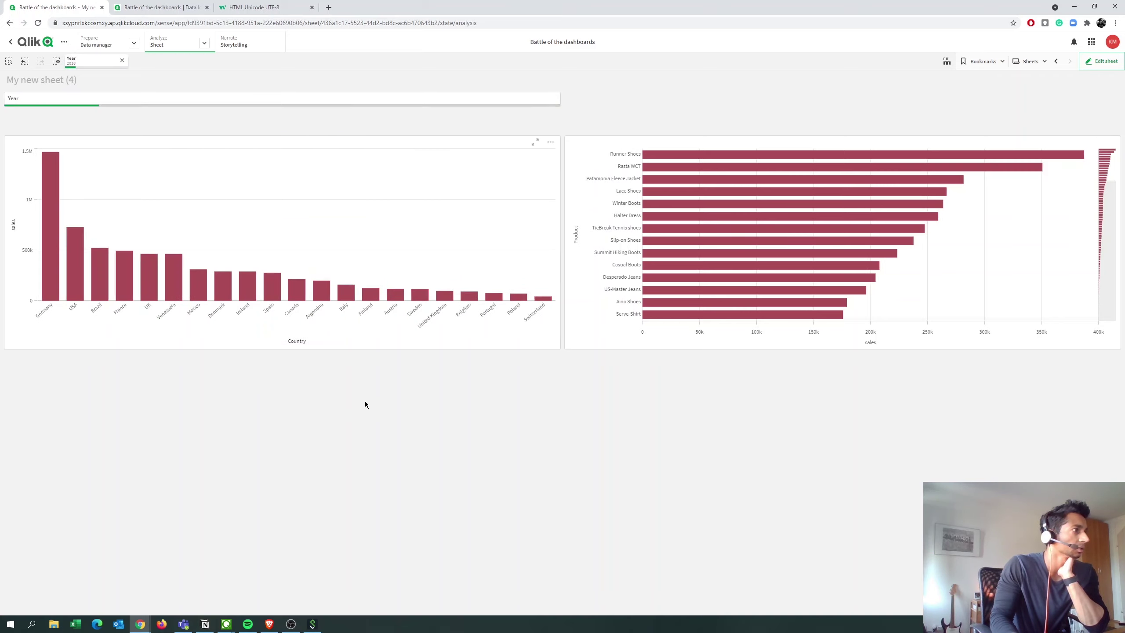
- Turn on value labels for both the product and country sales bar charts and finish editing the sheet
click(1099, 61)
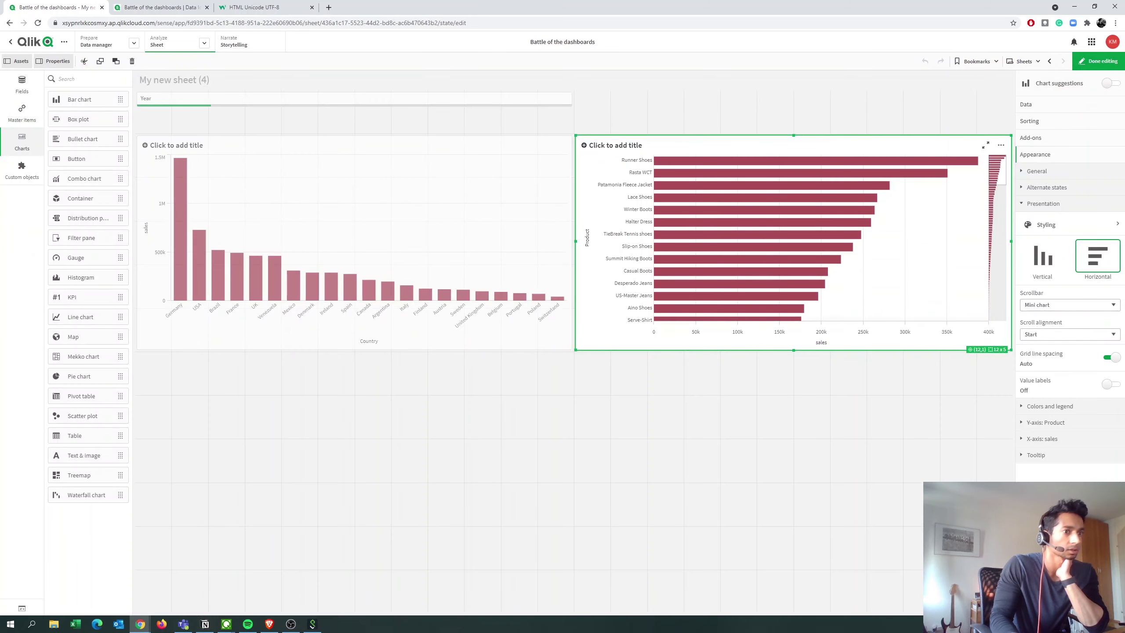
click(1111, 384)
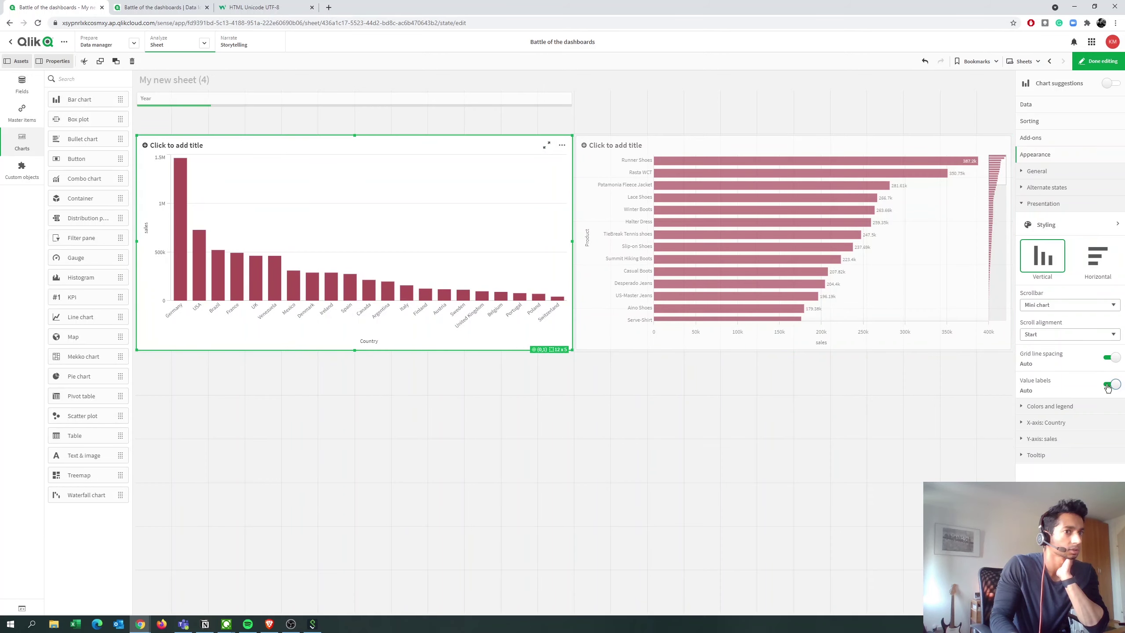
click(1081, 64)
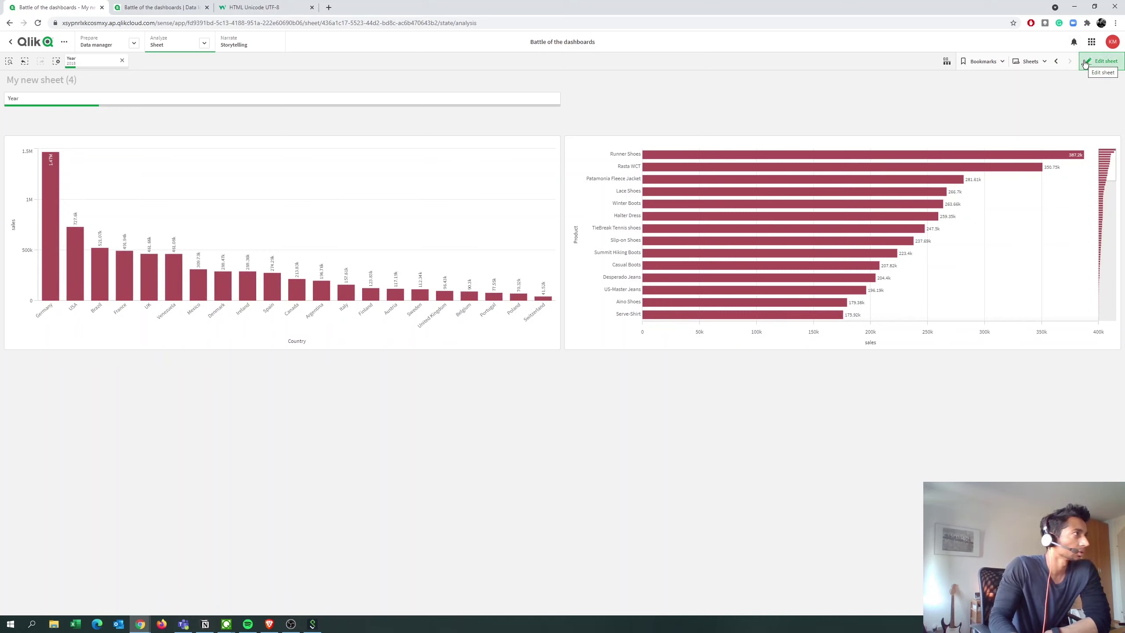
- Check the current Year selection, and change it to 2014 only
click(86, 65)
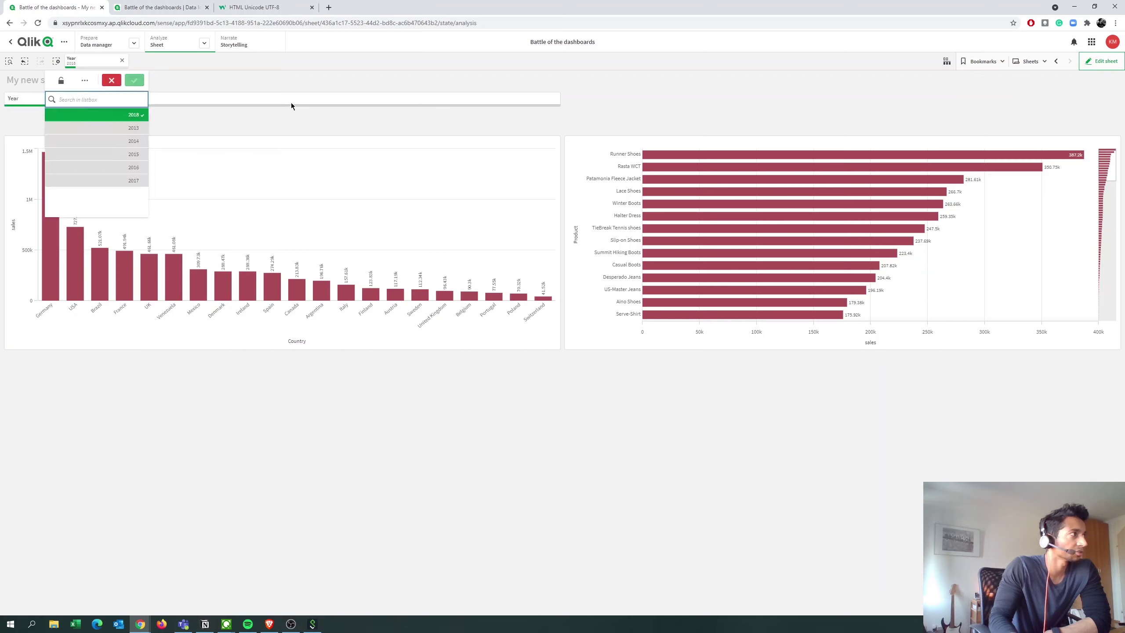
click(110, 81)
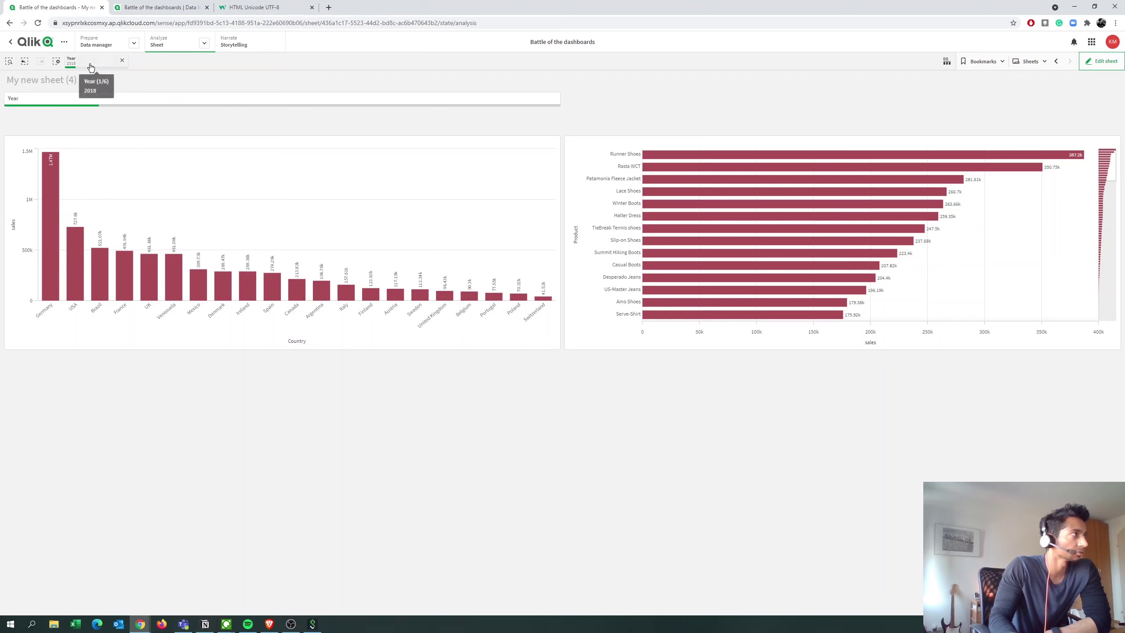
click(97, 101)
click(293, 181)
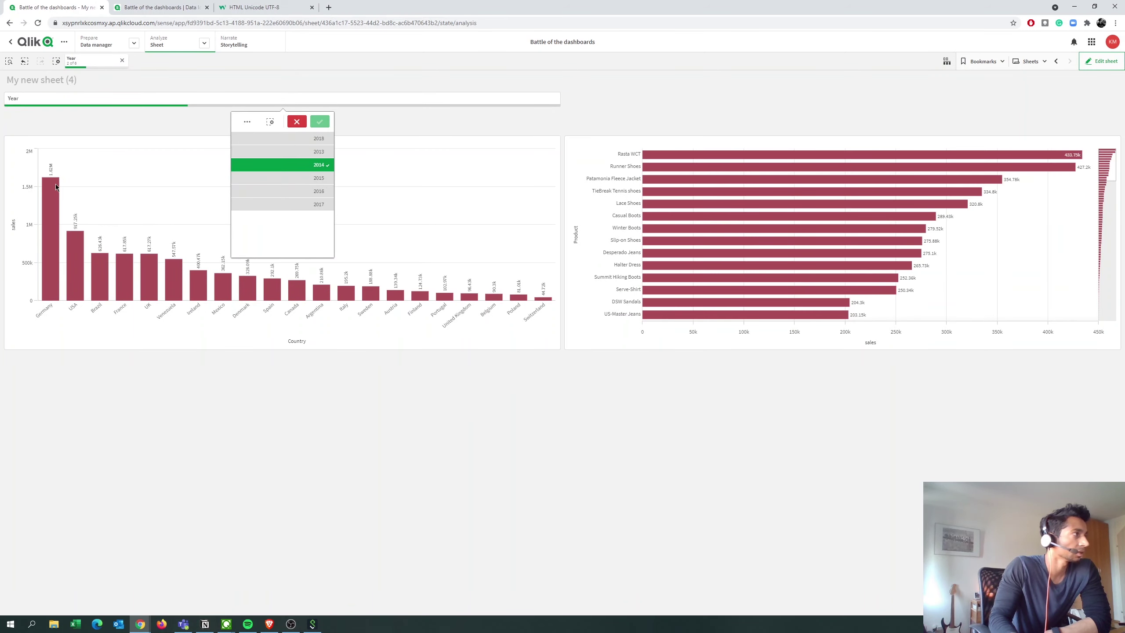
click(75, 124)
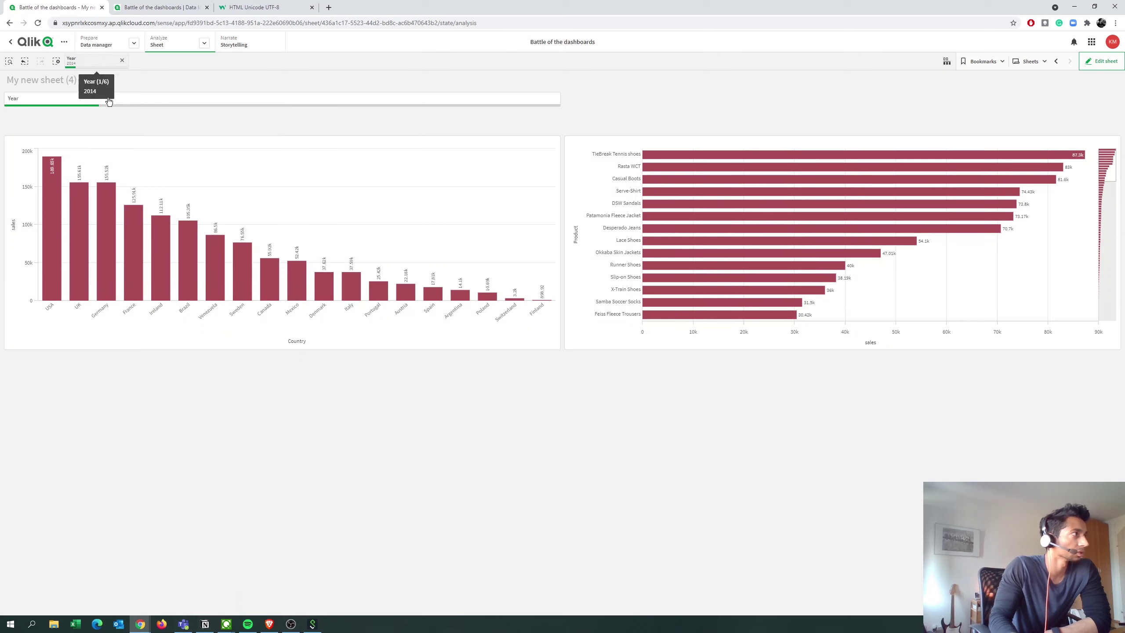
- Review the Year list, clear the Year selection, and leave the filter without choosing a year
click(132, 104)
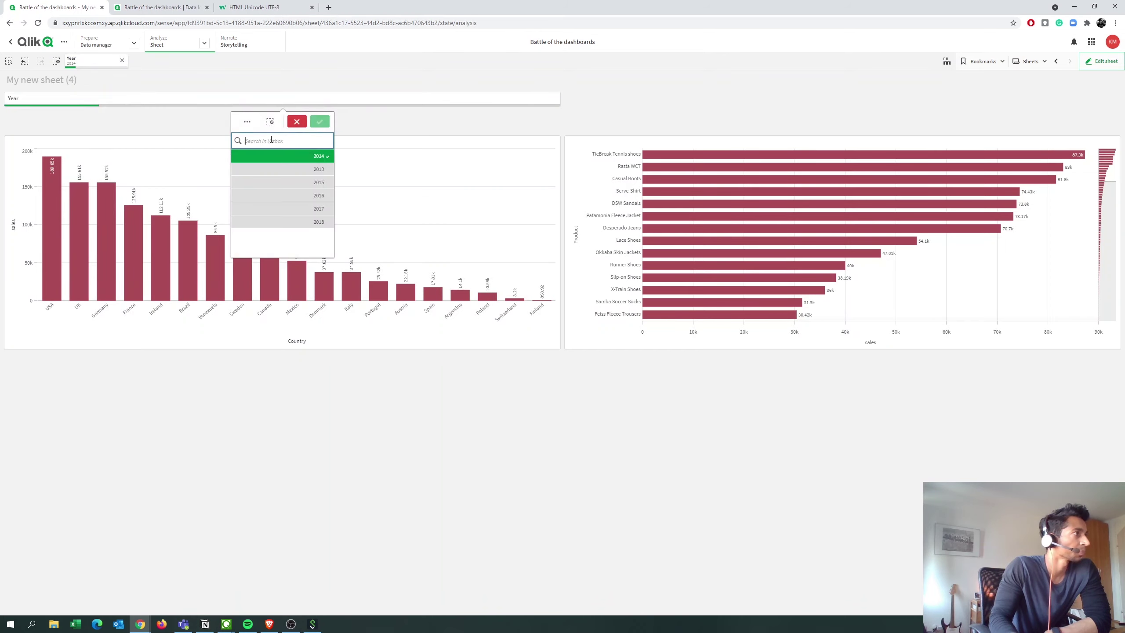
click(297, 123)
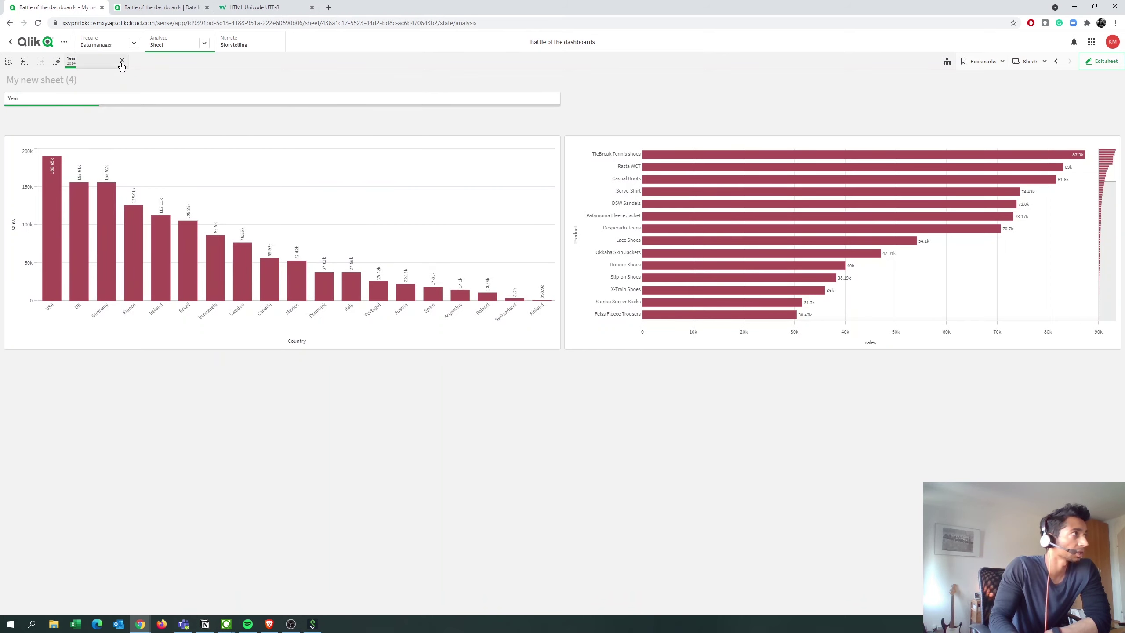
click(141, 104)
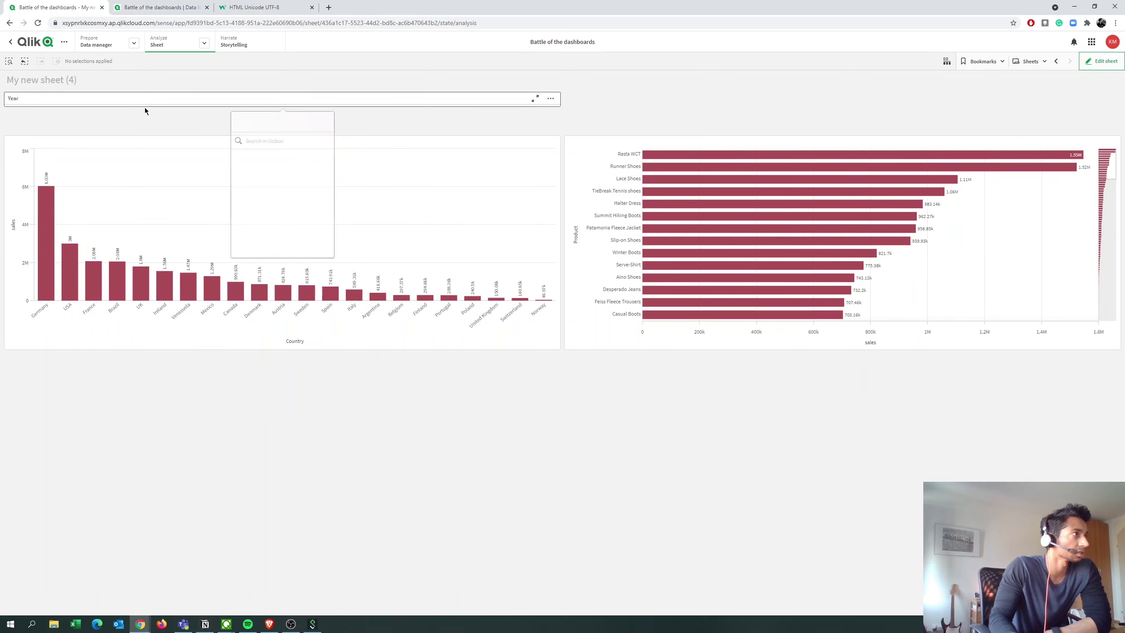
click(296, 121)
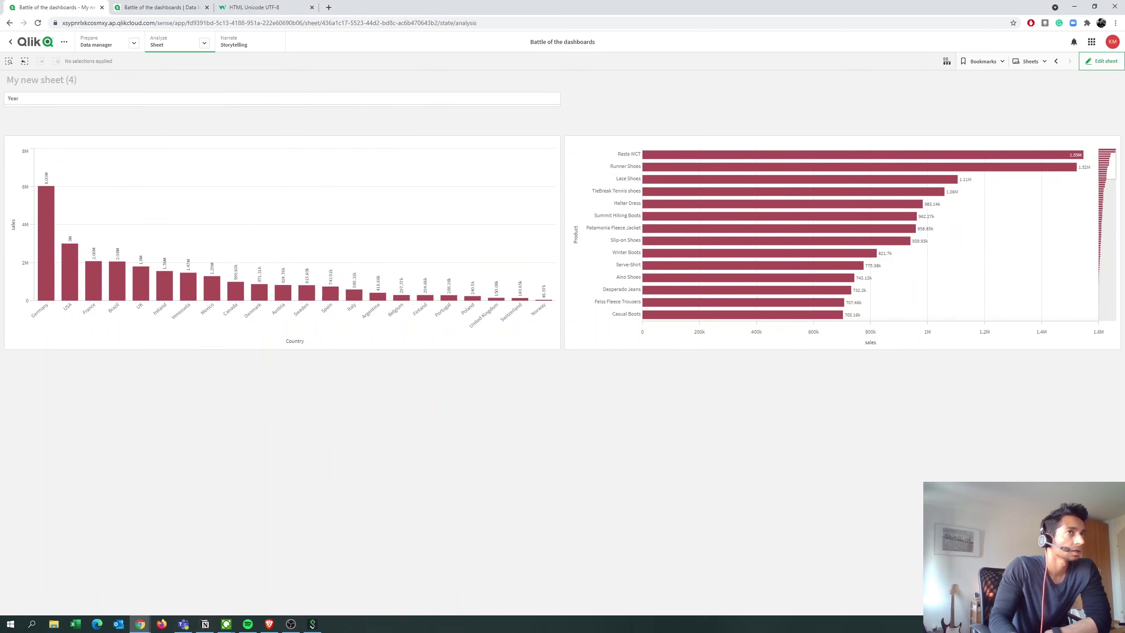
- Resume editing the sheet and create a new variable named vSelYear
click(1096, 63)
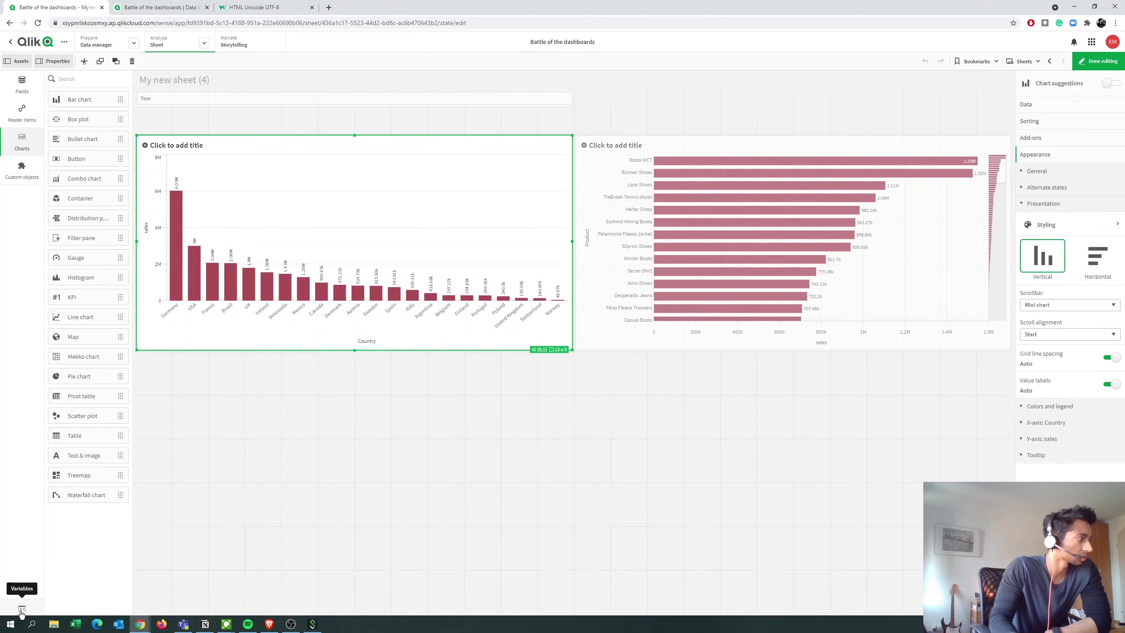
click(22, 609)
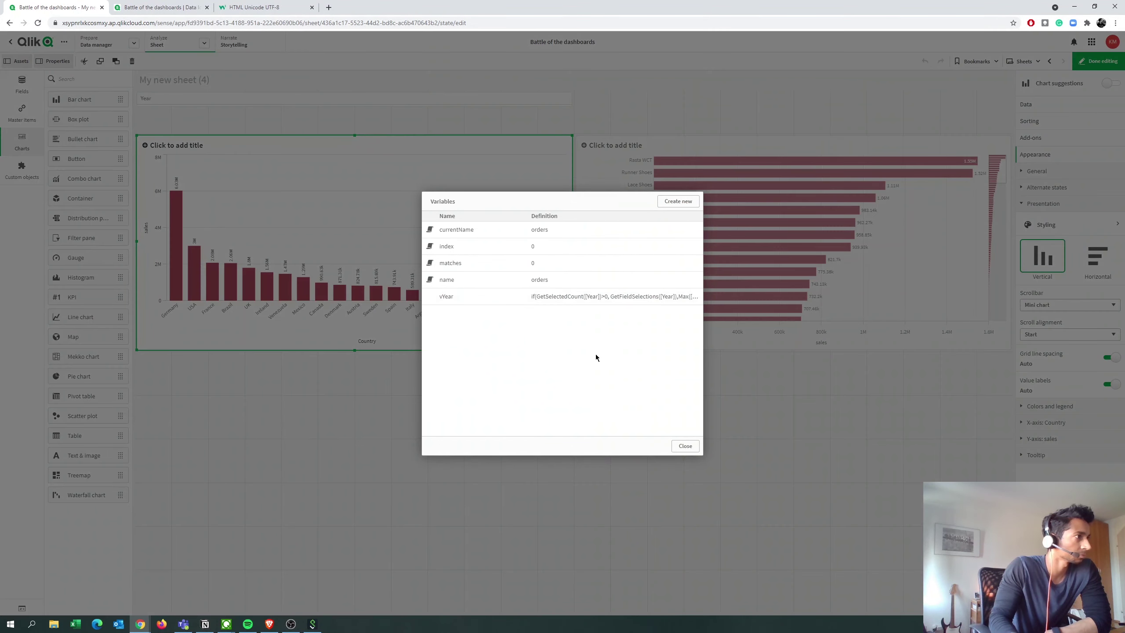
click(678, 201)
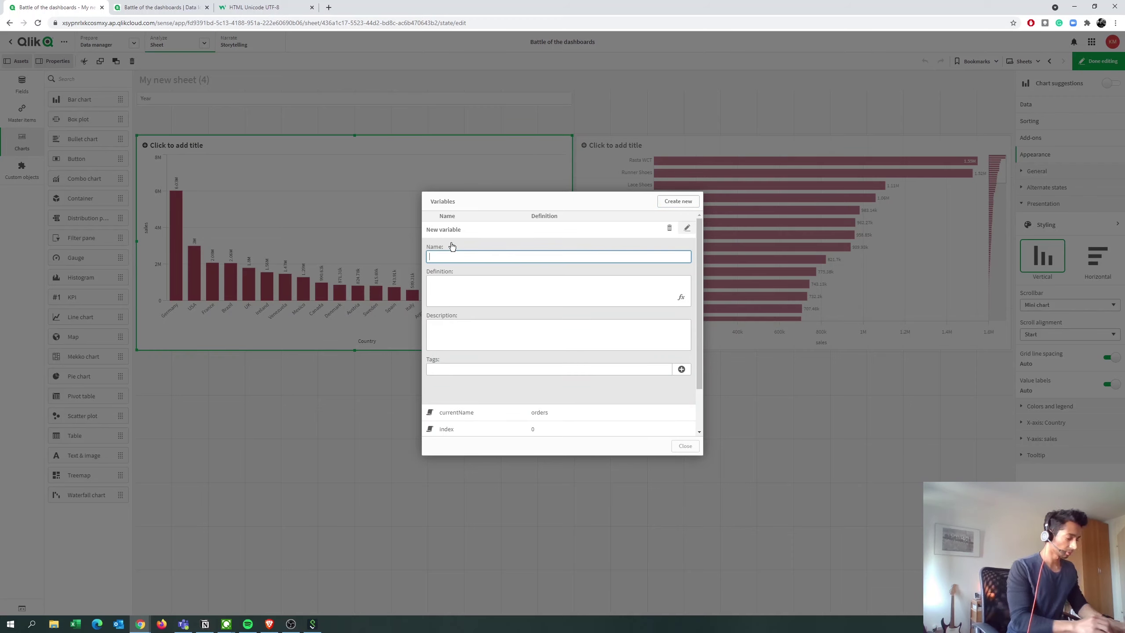
text(vSelYear)
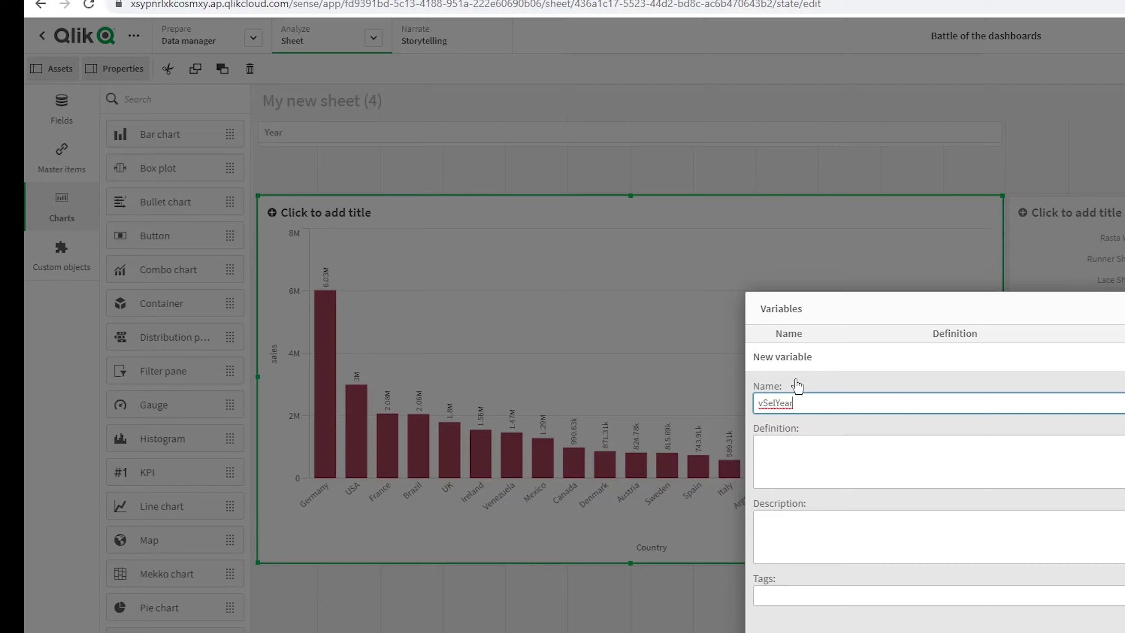
- Start the vSelYear definition as an if expression that tests GetSelectedCount(Year)>0 and returns GetFieldSelections(Year)
key(Tab)
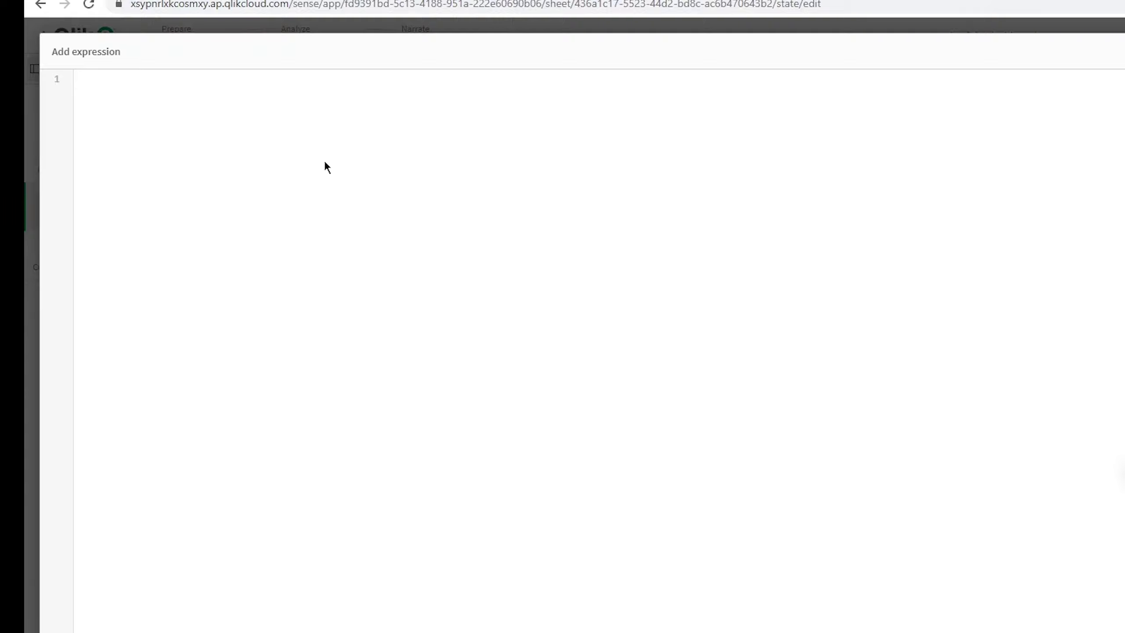
text(if()
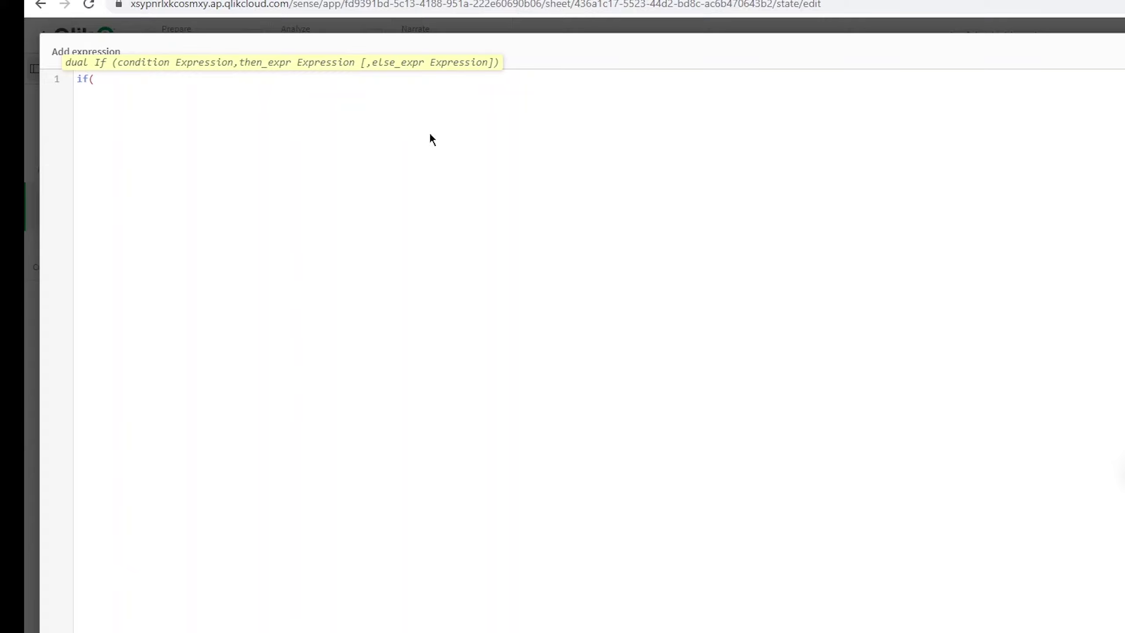
text(get)
key(Down)
key(Down)
key(Down)
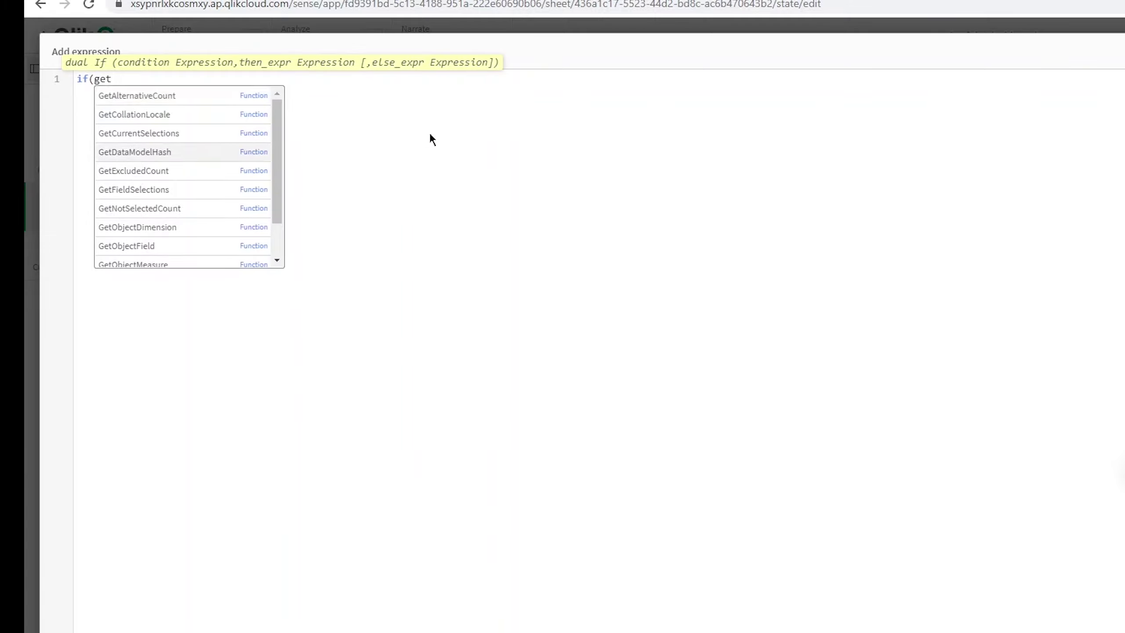
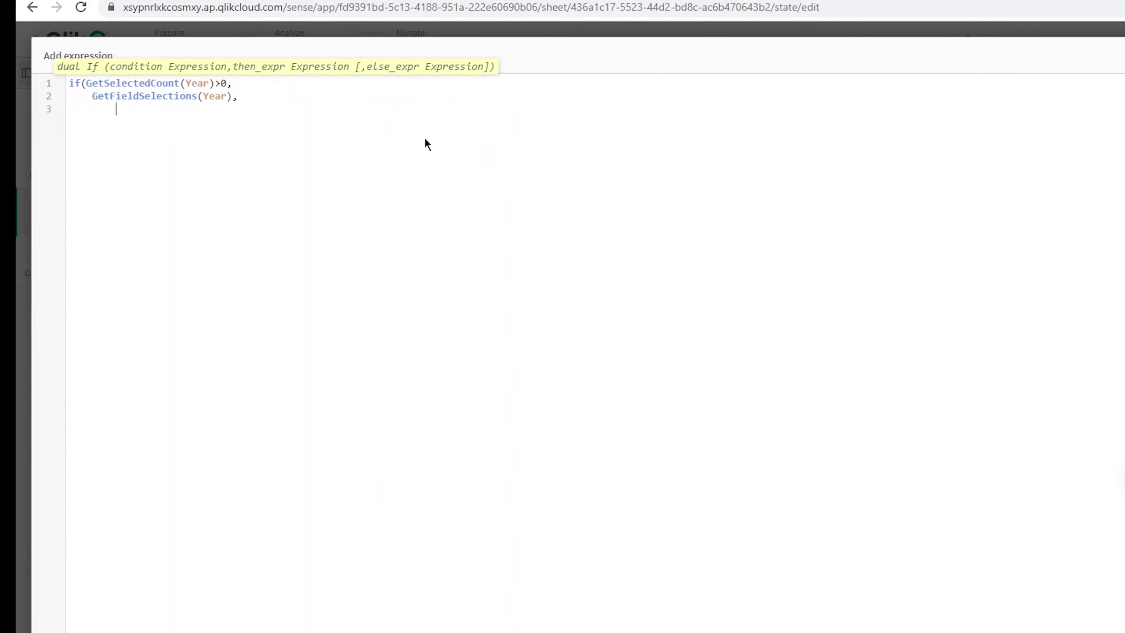
- Complete the if expression with max(Year) as its else value, save the variable and close the variables list
text(max)
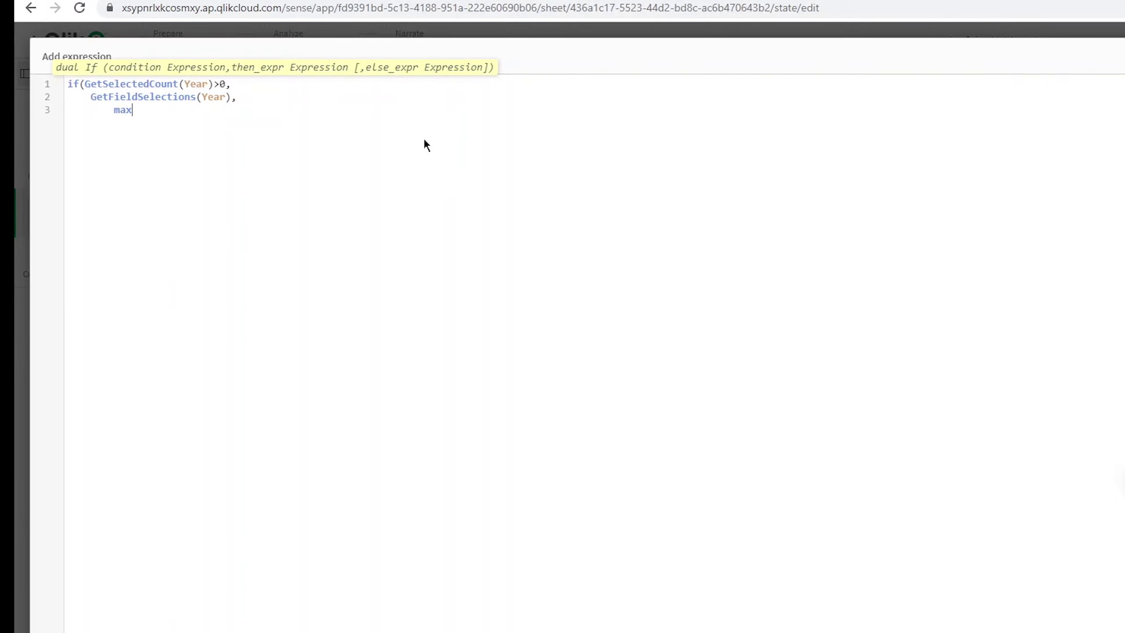
text((Y)
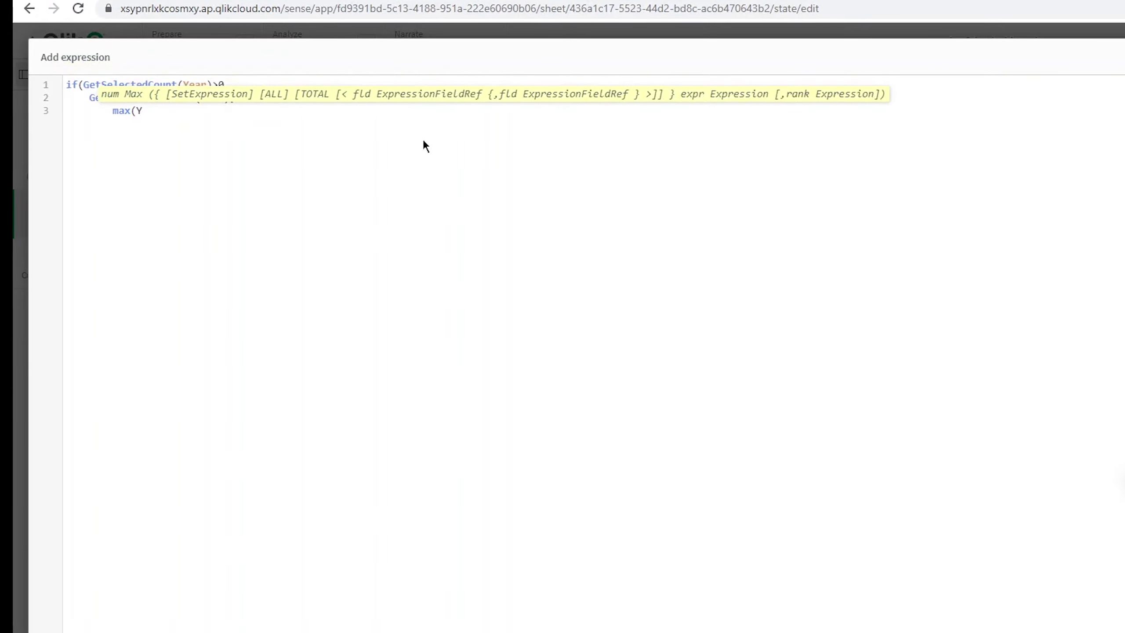
text(ear)
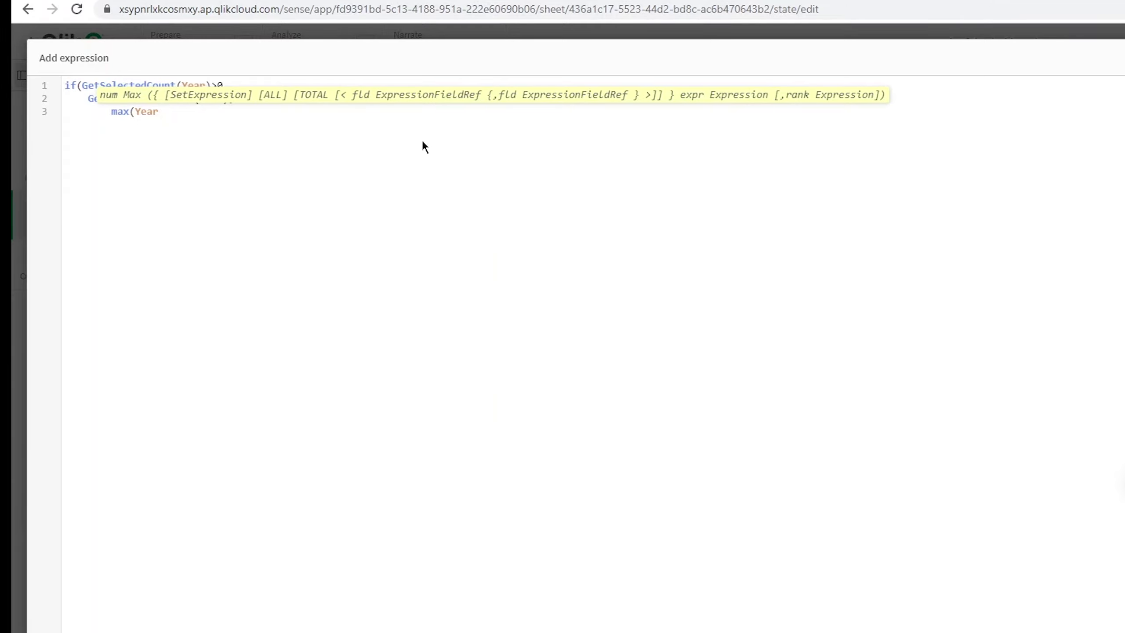
text())
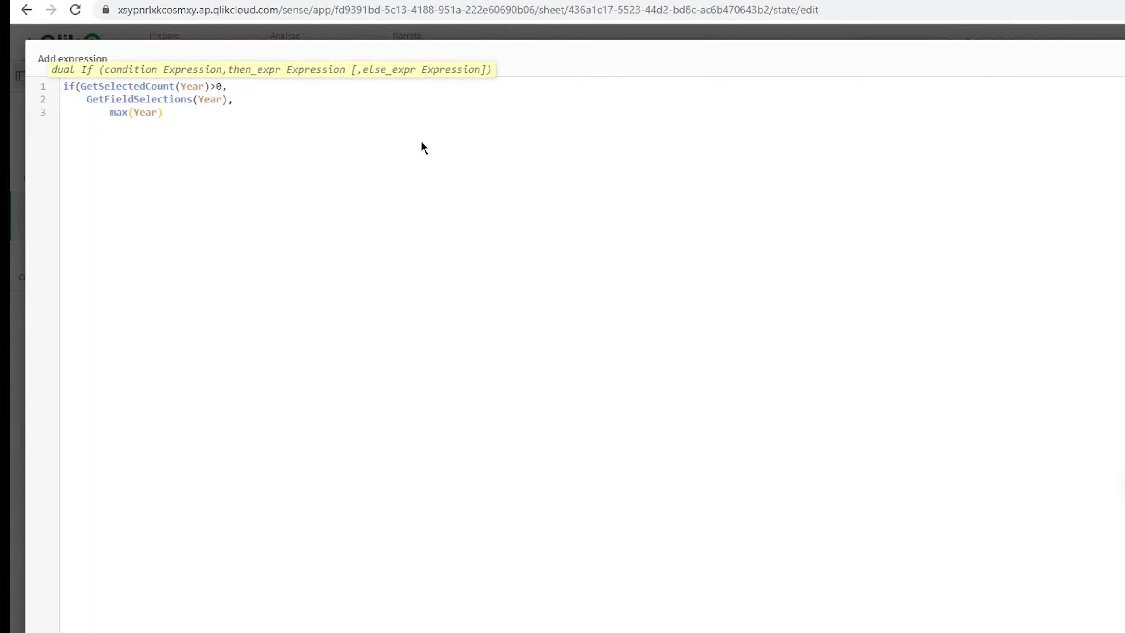
text())
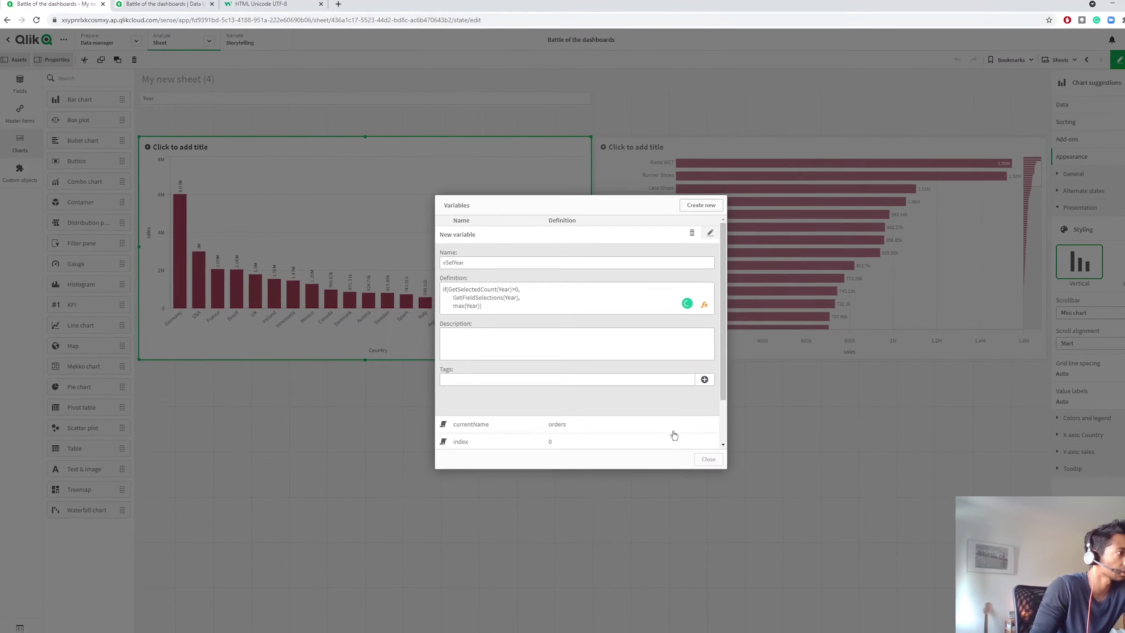
click(606, 214)
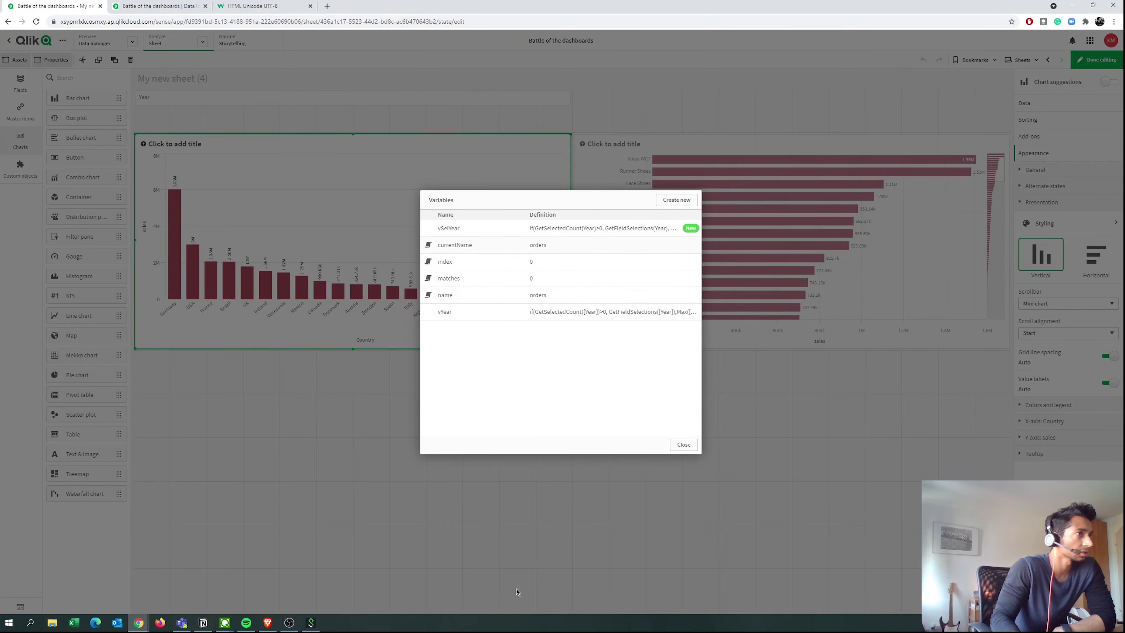
click(684, 445)
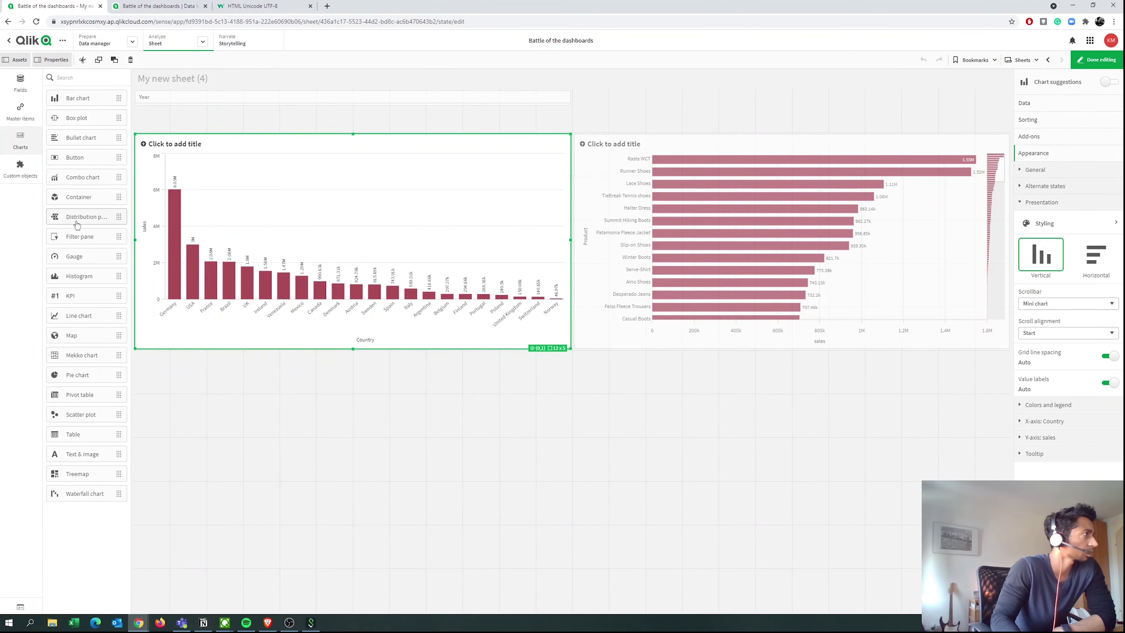
- Add a KPI below the country sales chart with the measure expression =$(vSelYear)
drag(72, 293, 326, 440)
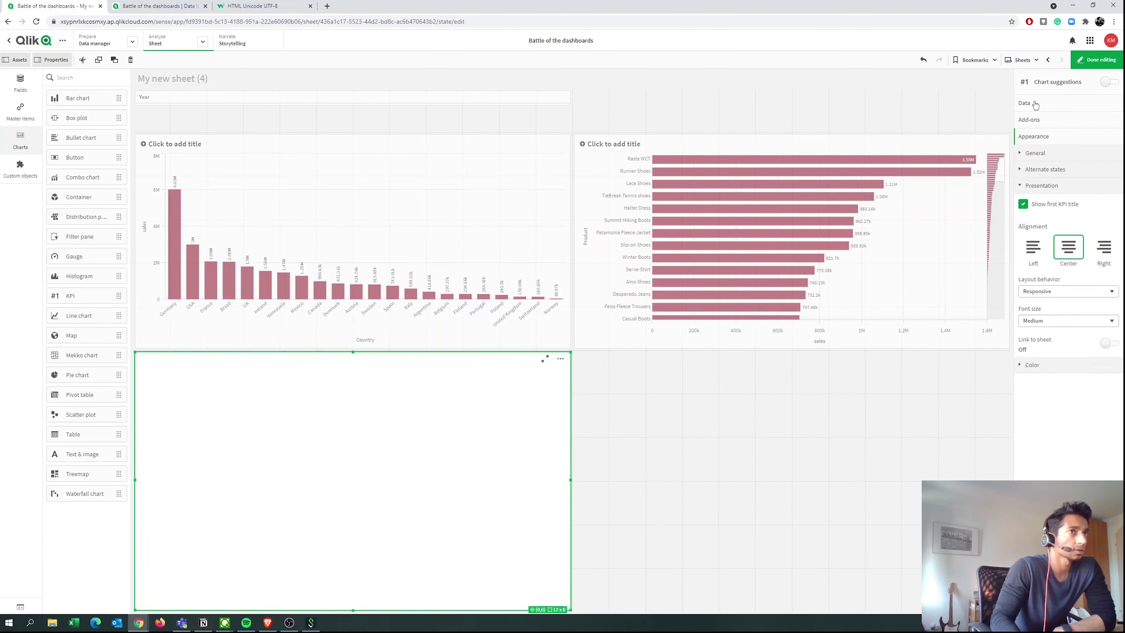
click(501, 372)
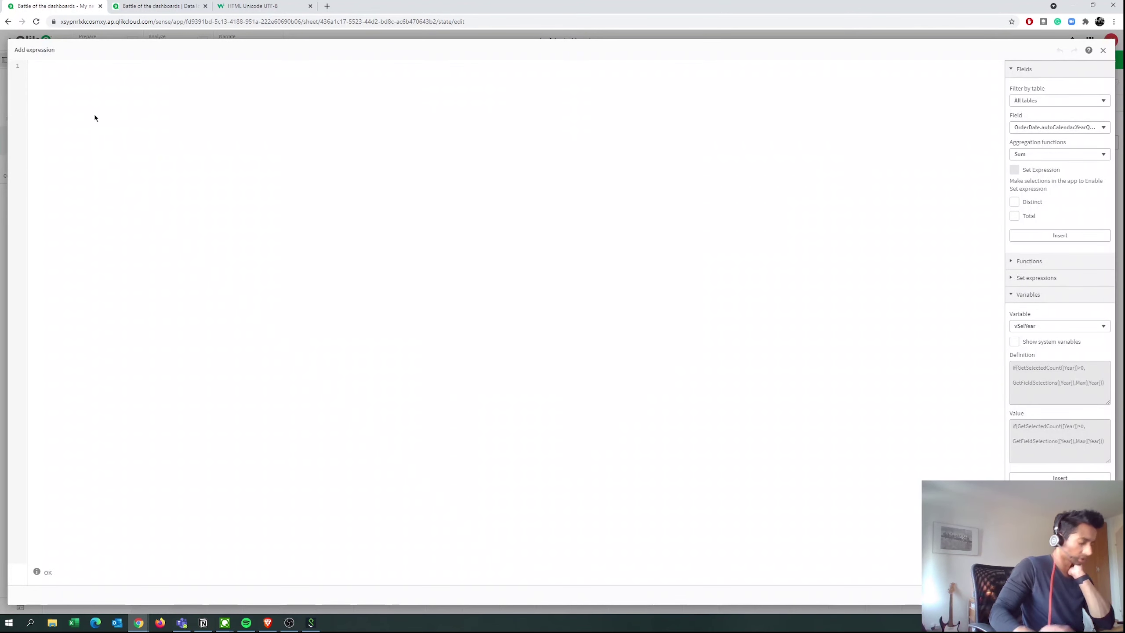
text(=)
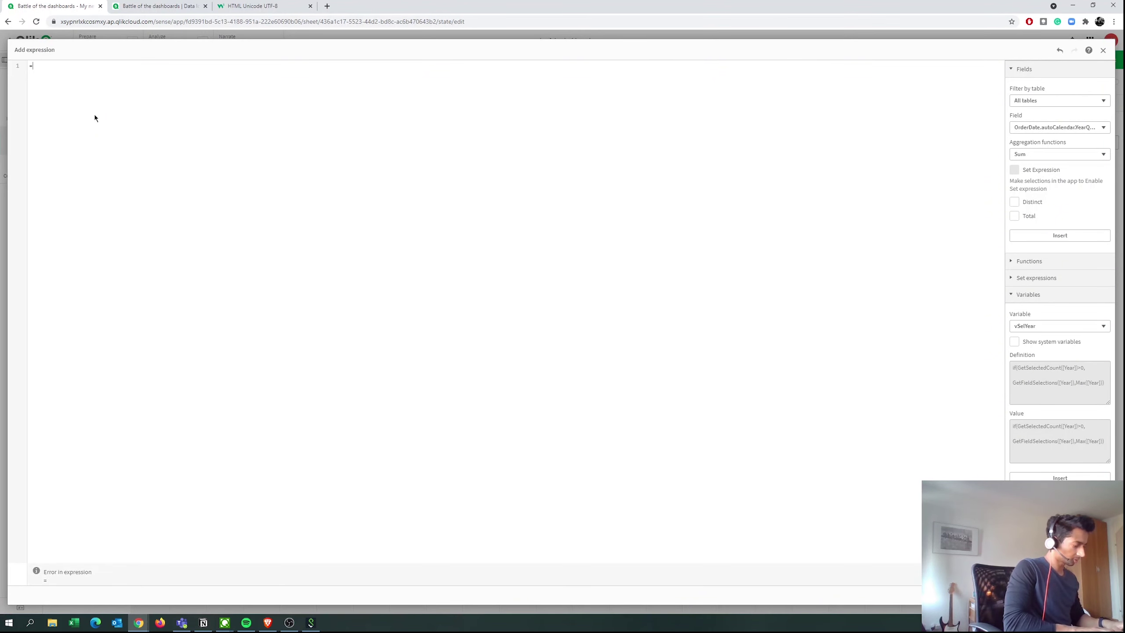
text($)
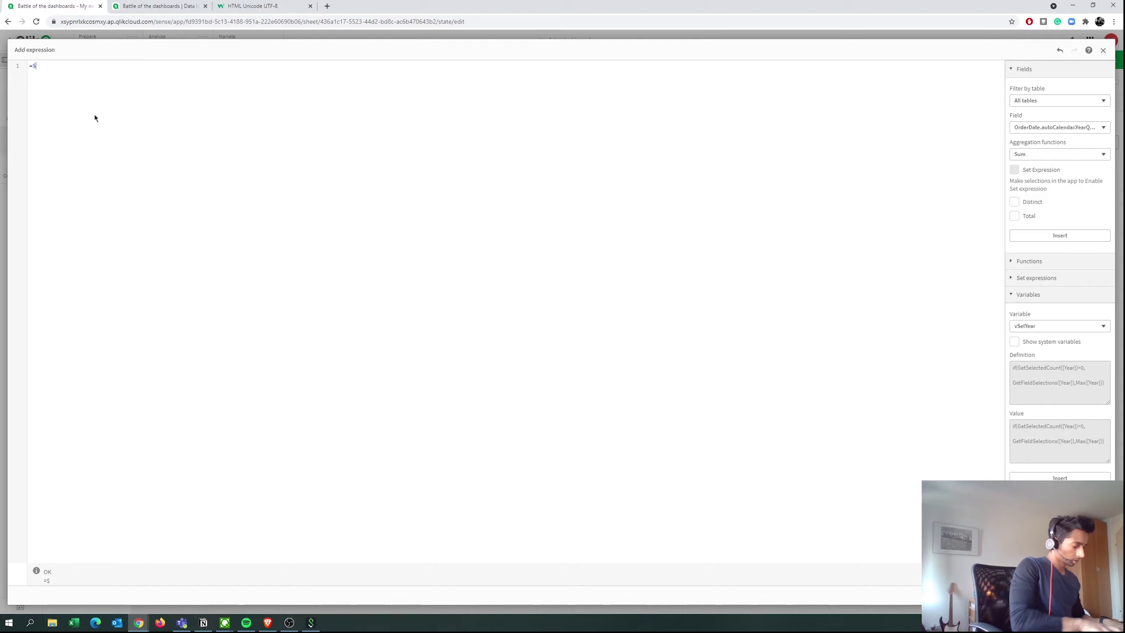
text((se)
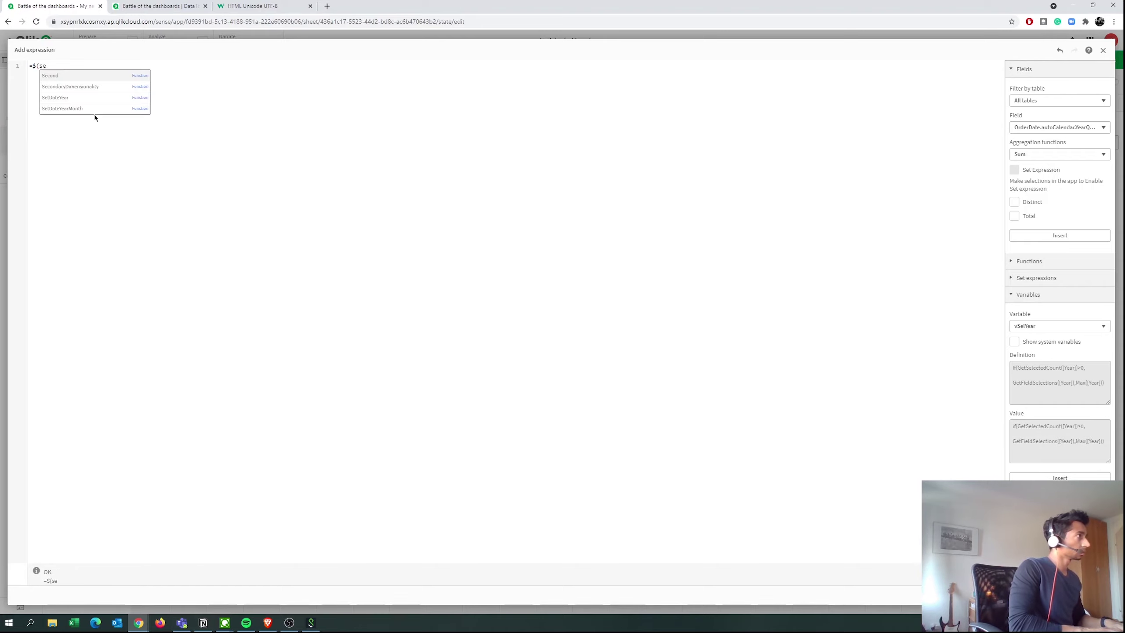
key(BackSpace)
key(BackSpace)
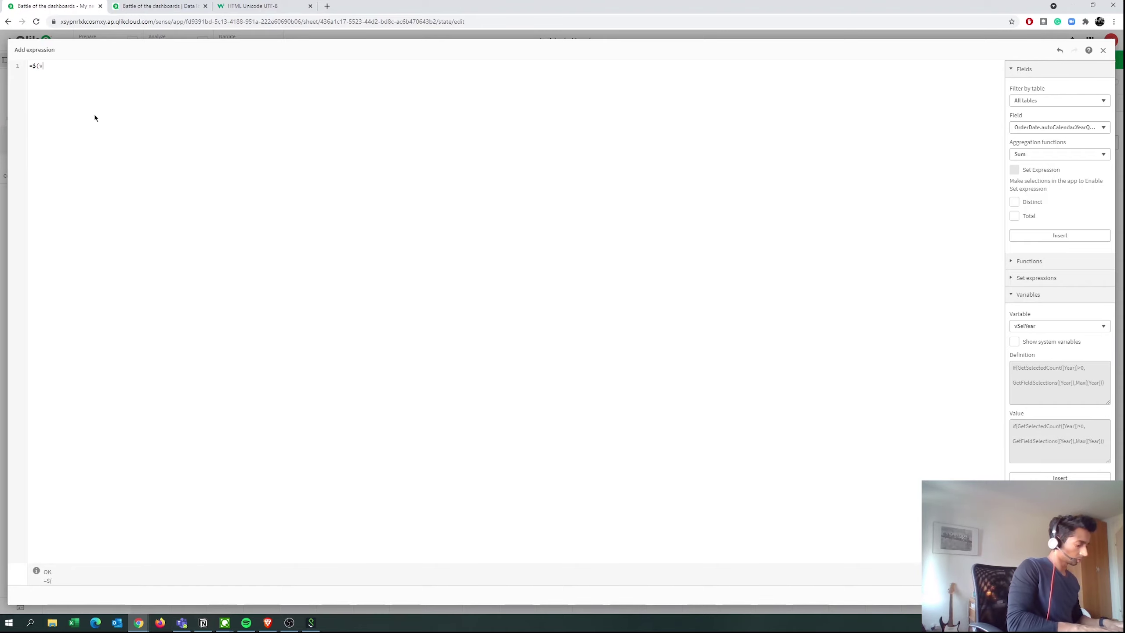
text(v)
key(Up)
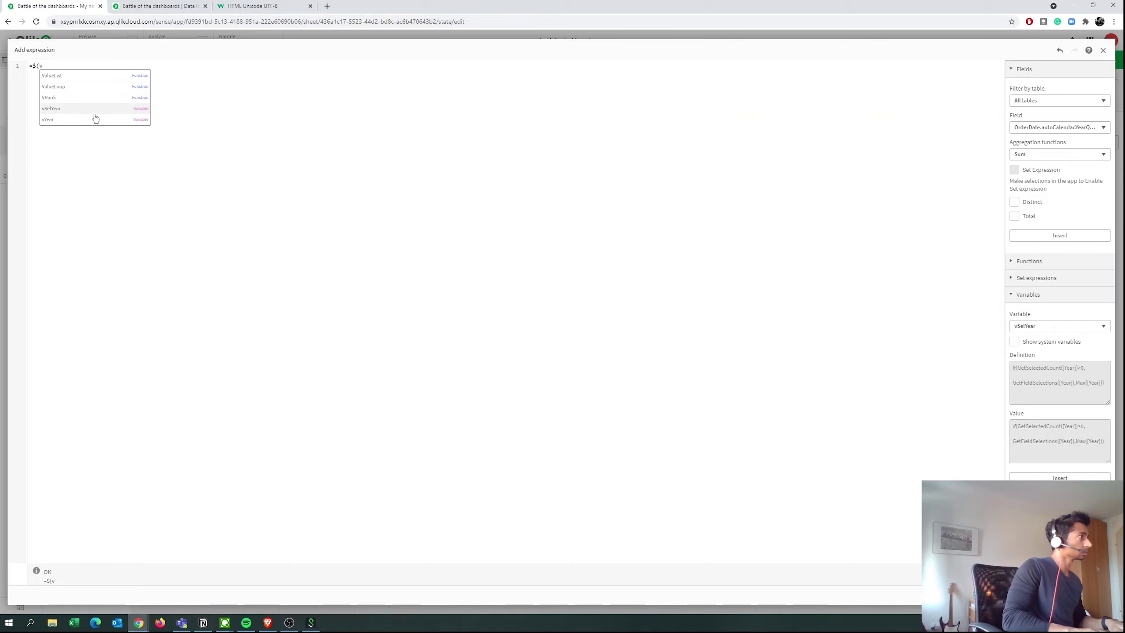
key(Return)
text())
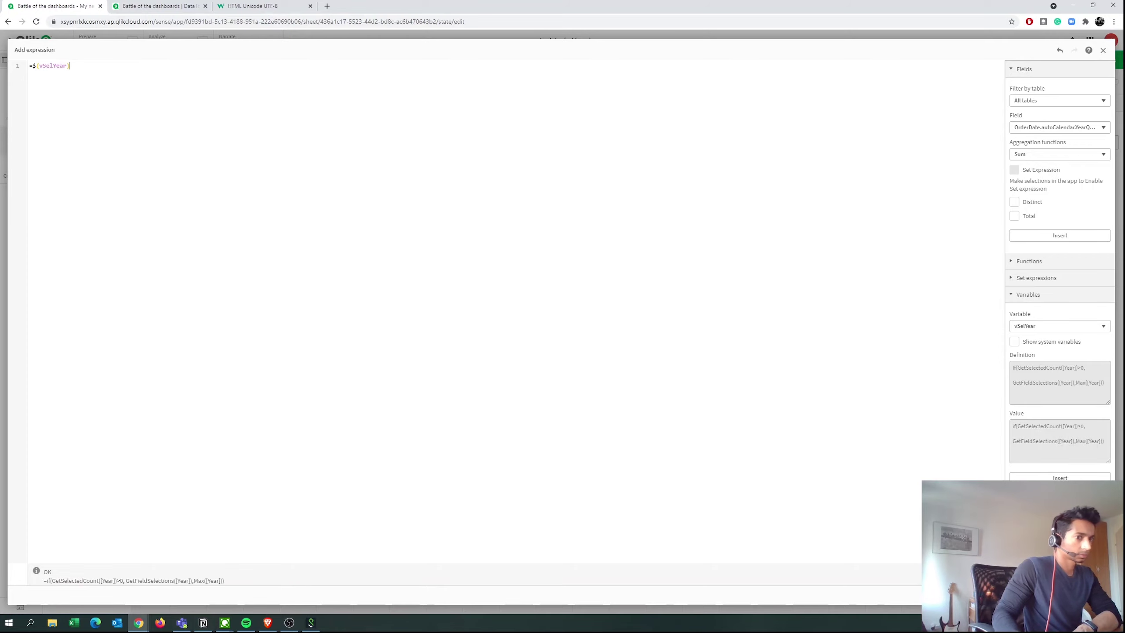
click(1090, 595)
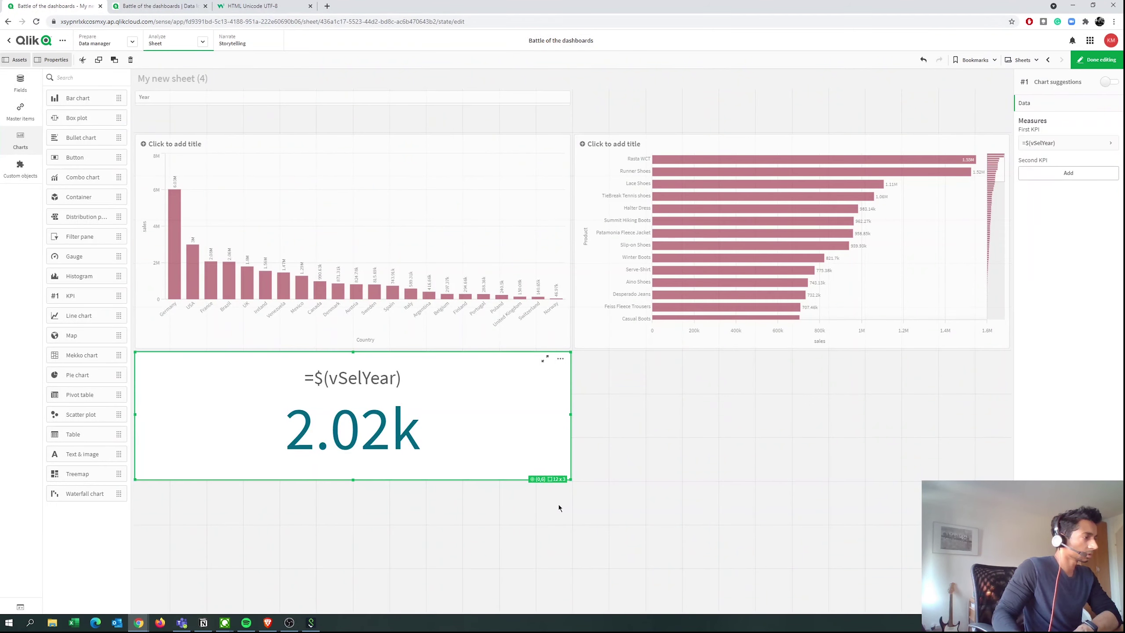
- Set the number formatting of the KPI's =$(vSelYear) measure to Number
click(1046, 143)
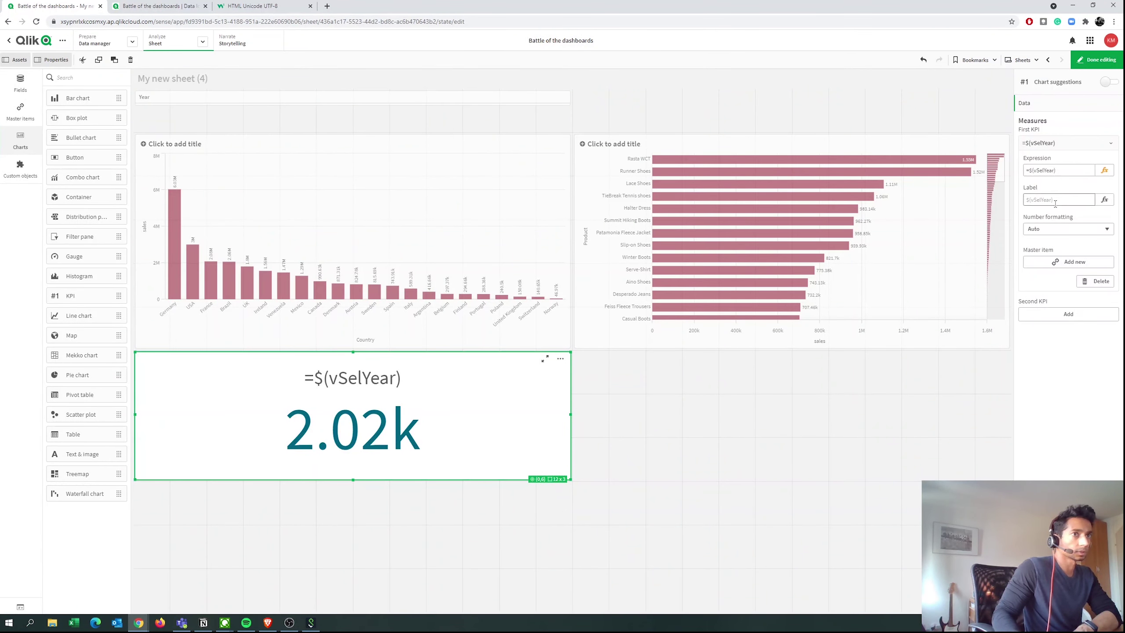
click(1053, 228)
click(1053, 248)
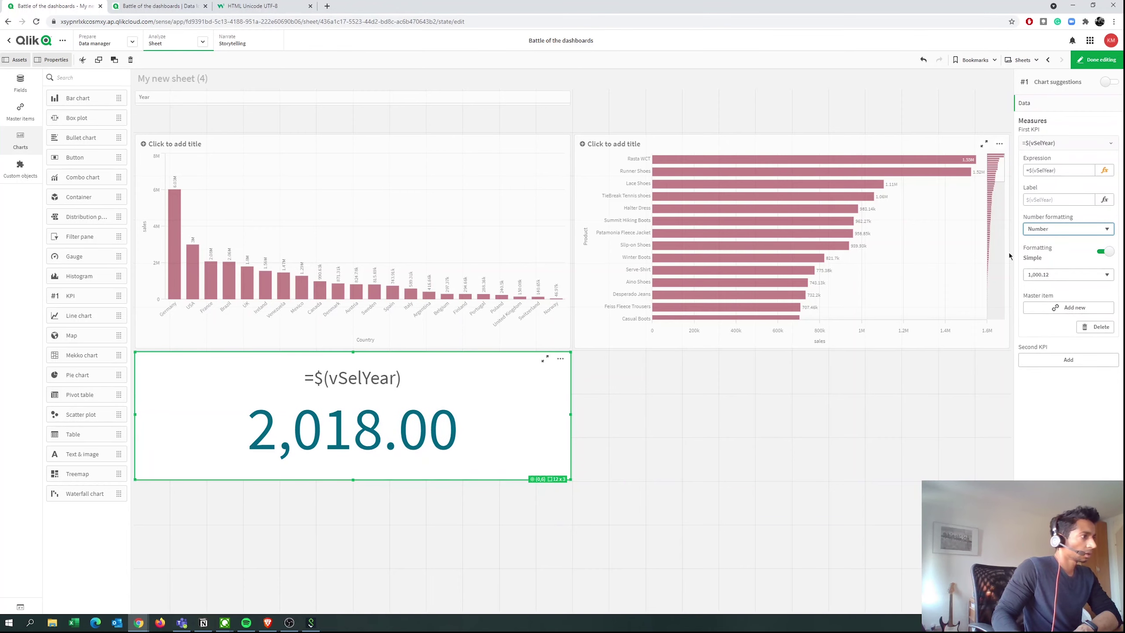
- Finish editing the sheet, select 2016 in the Year filter to test the KPI, and clear the selection
click(1081, 61)
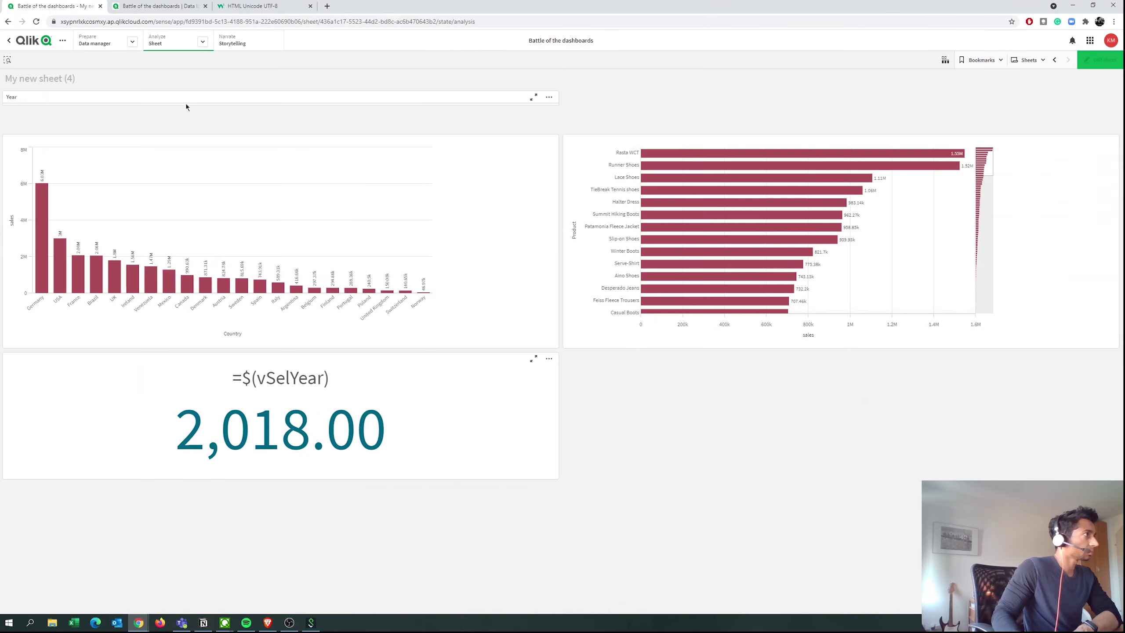
click(187, 100)
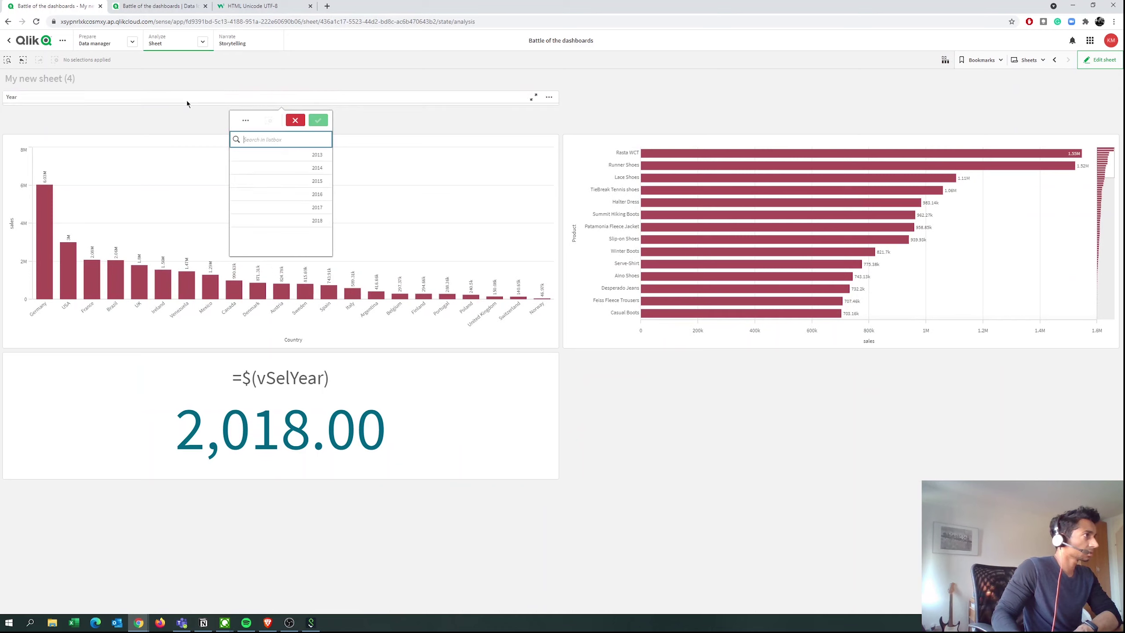
click(321, 197)
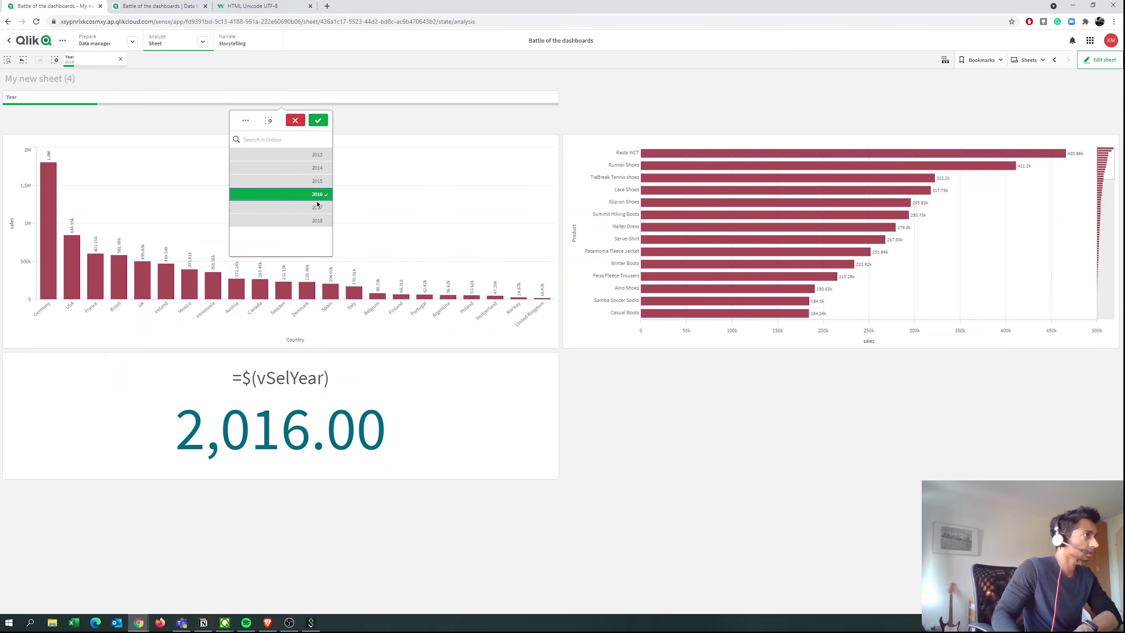
click(315, 121)
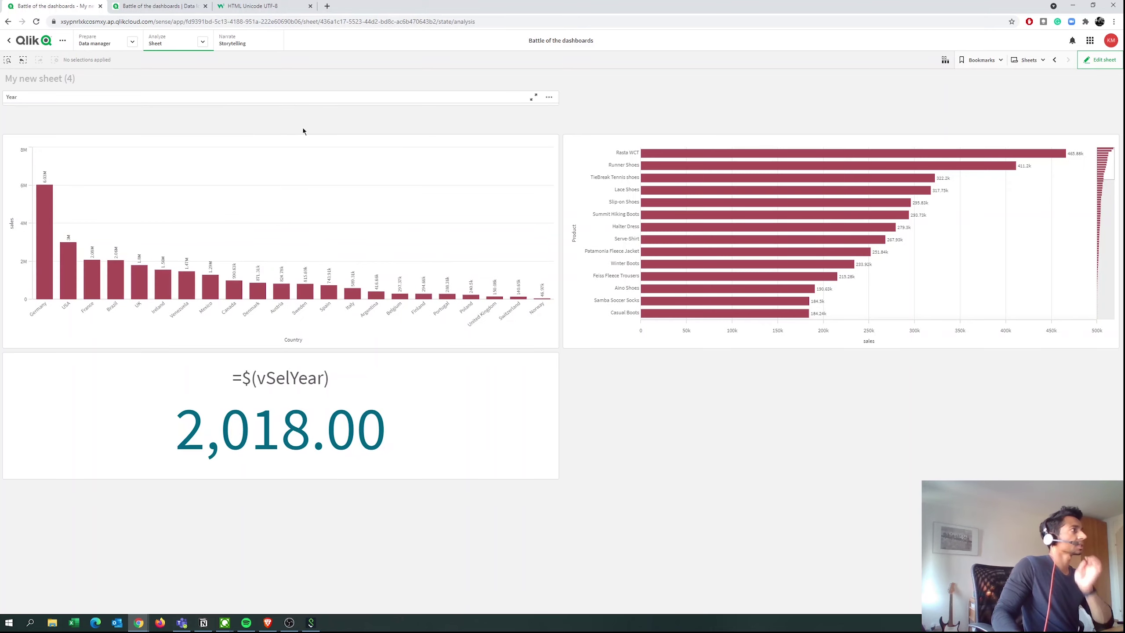
- Resume editing the sheet, review the vSelYear definition in the expression editor, and close the variables list without changing it
click(1083, 61)
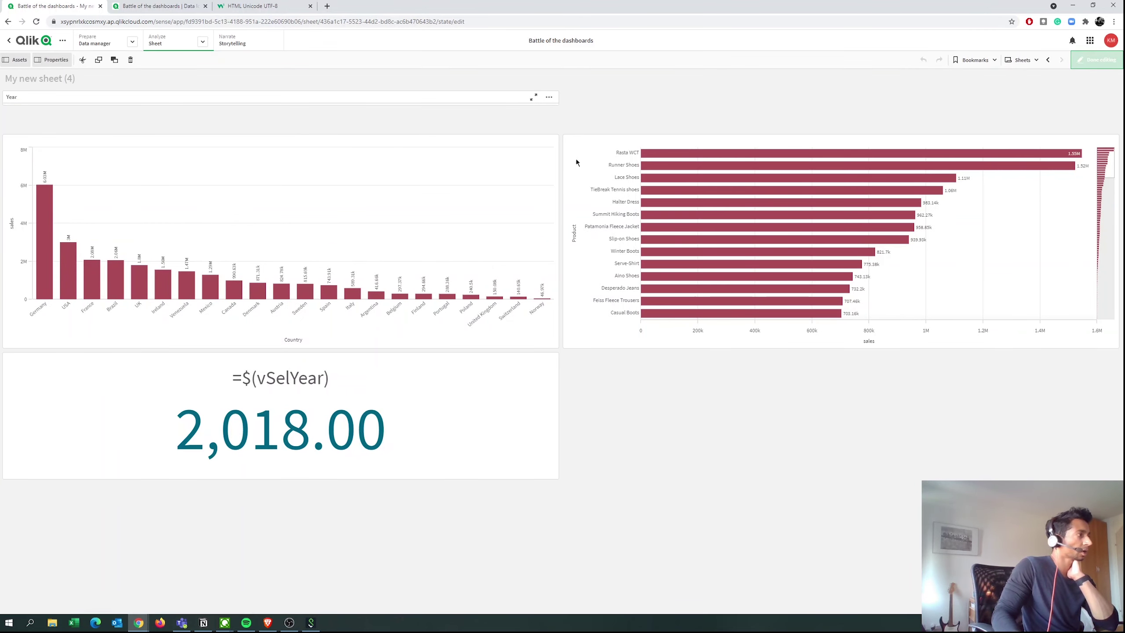
click(20, 606)
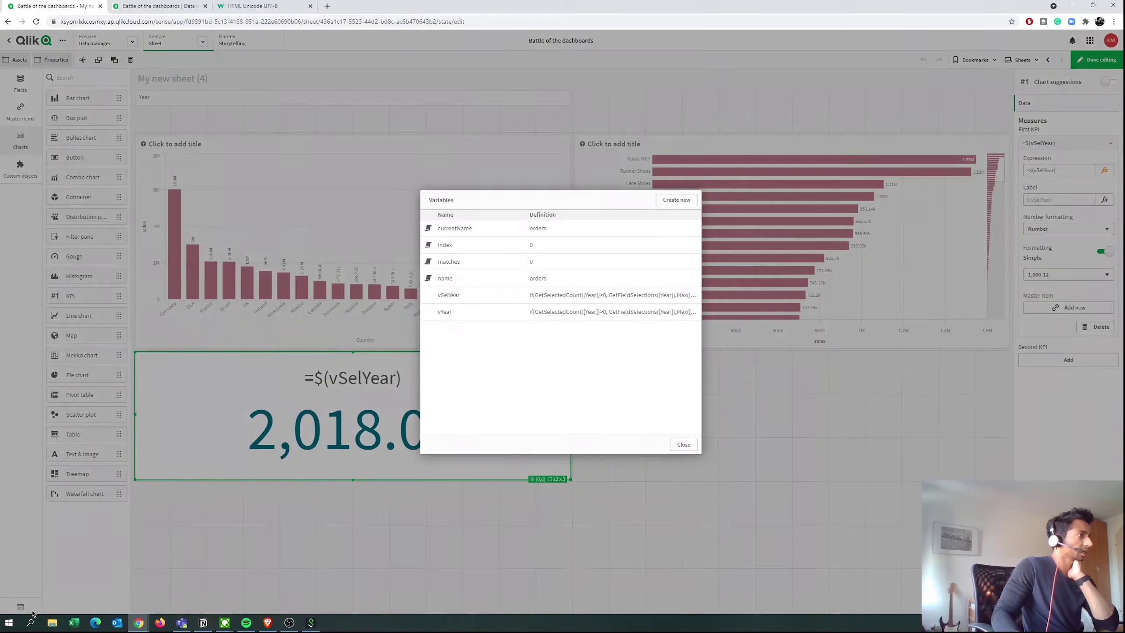
click(486, 296)
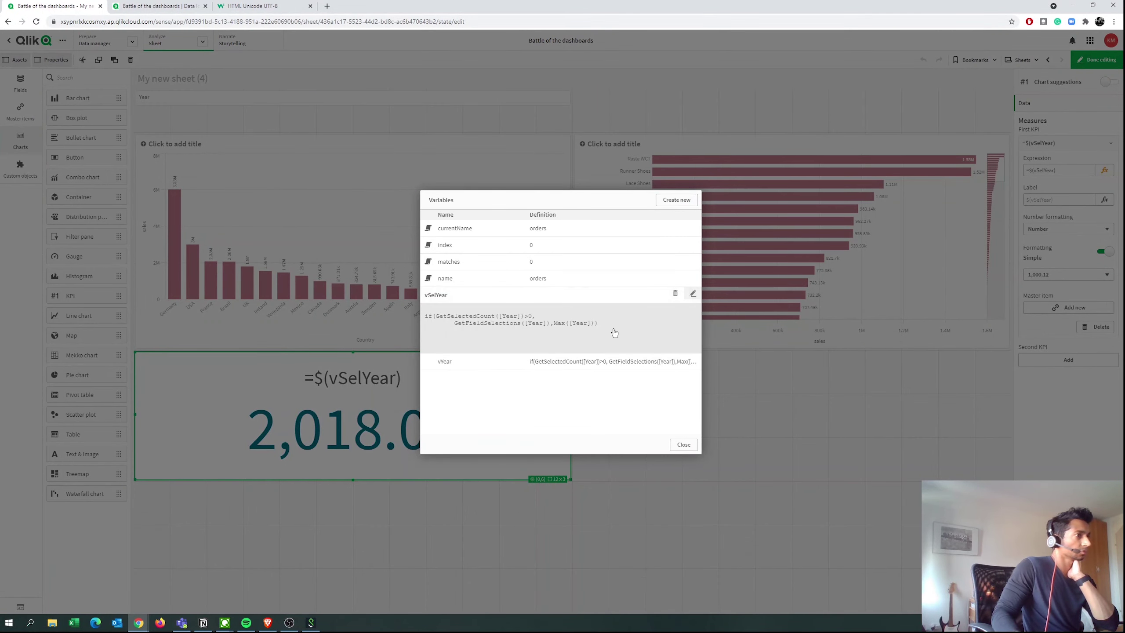
click(685, 293)
click(679, 337)
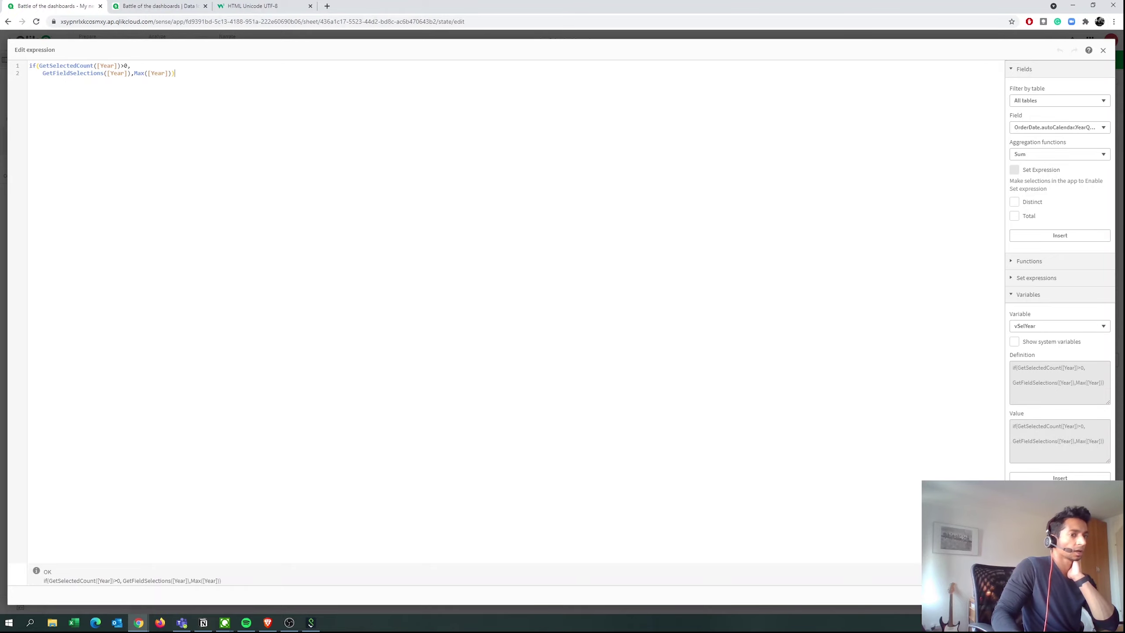
click(1081, 596)
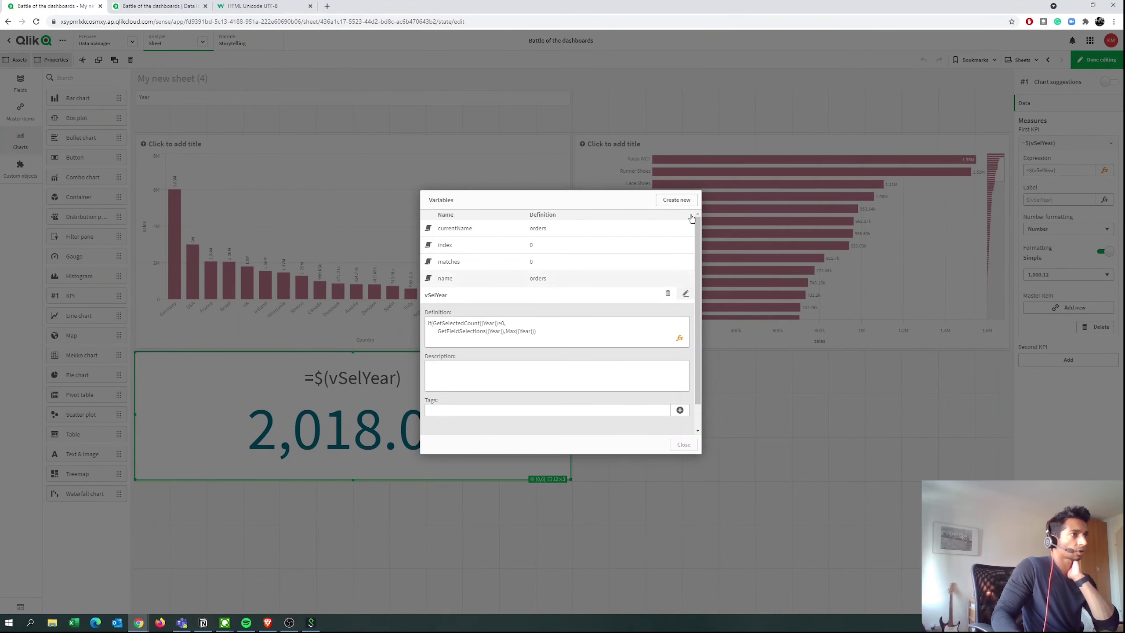
click(693, 445)
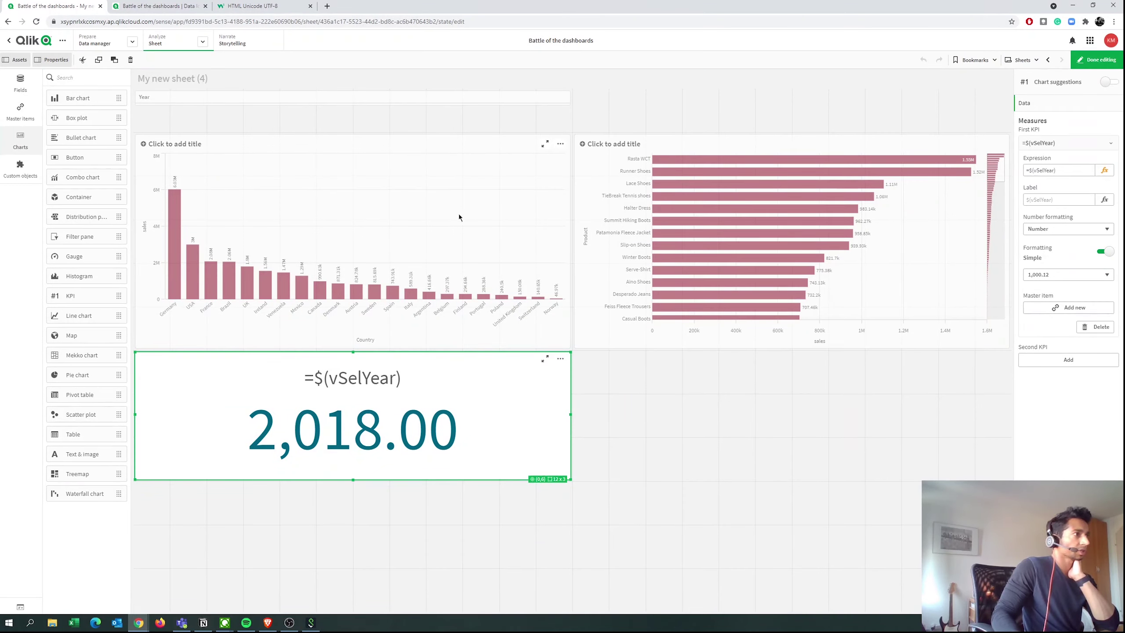
- Delete the =$(vSelYear) KPI from the sheet
right_click(528, 353)
click(554, 450)
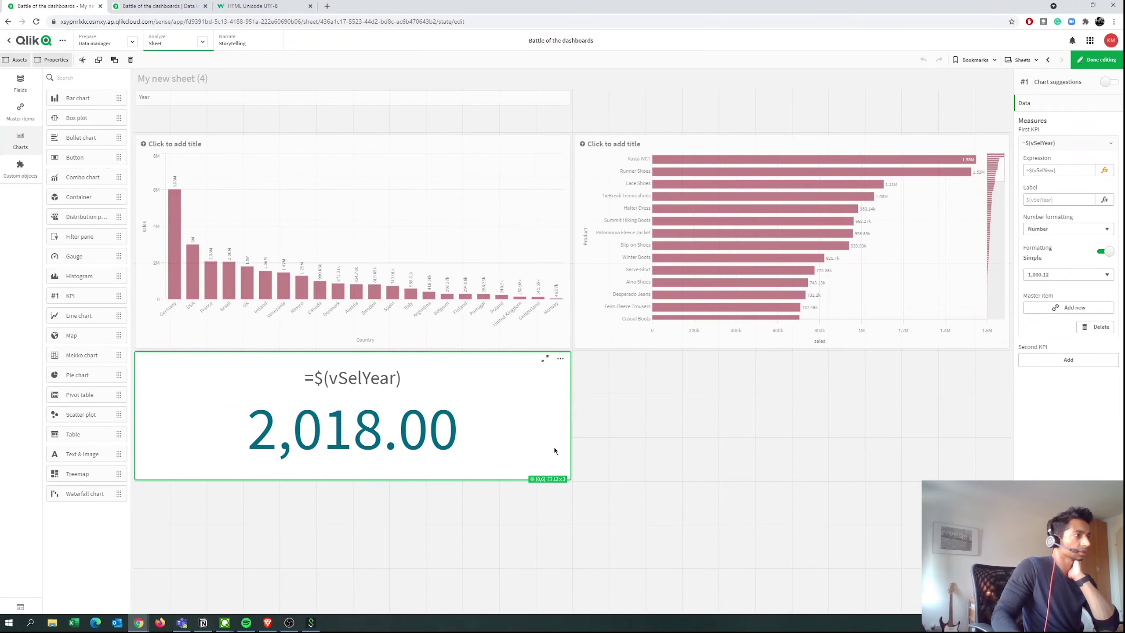
key(Delete)
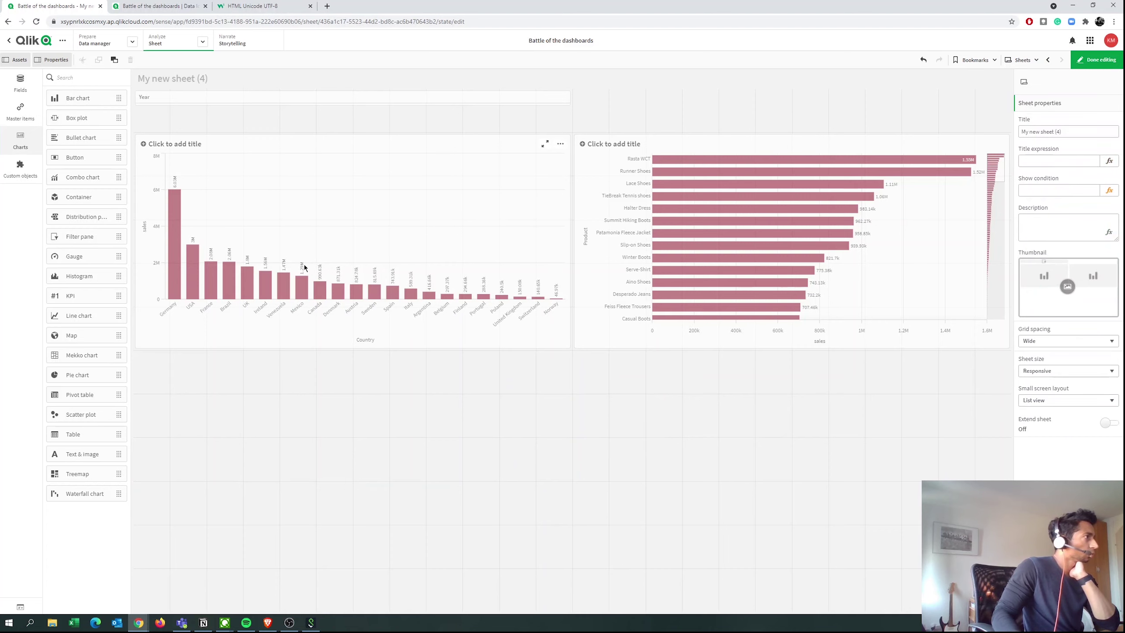
- Start a new master measure and name it Sales Automatic
click(313, 187)
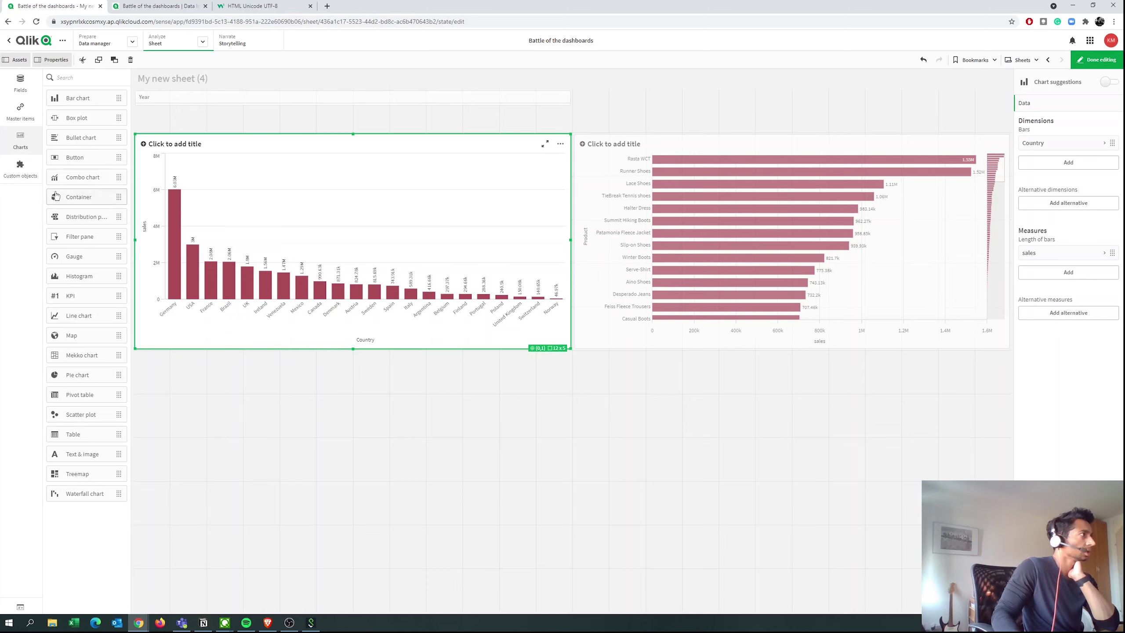
click(20, 113)
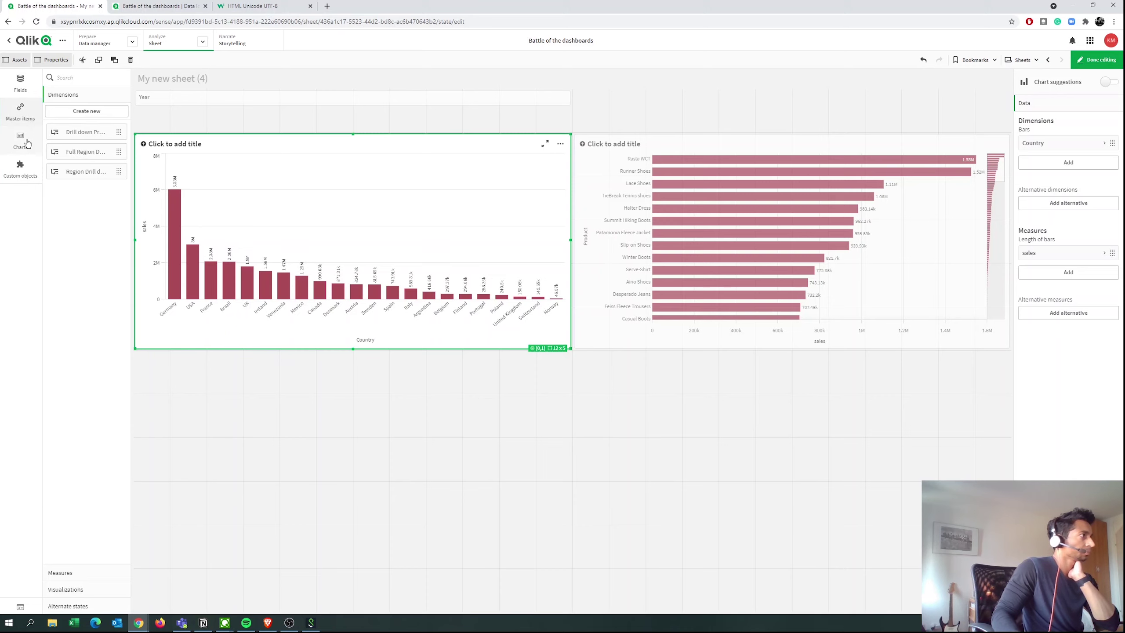
click(27, 142)
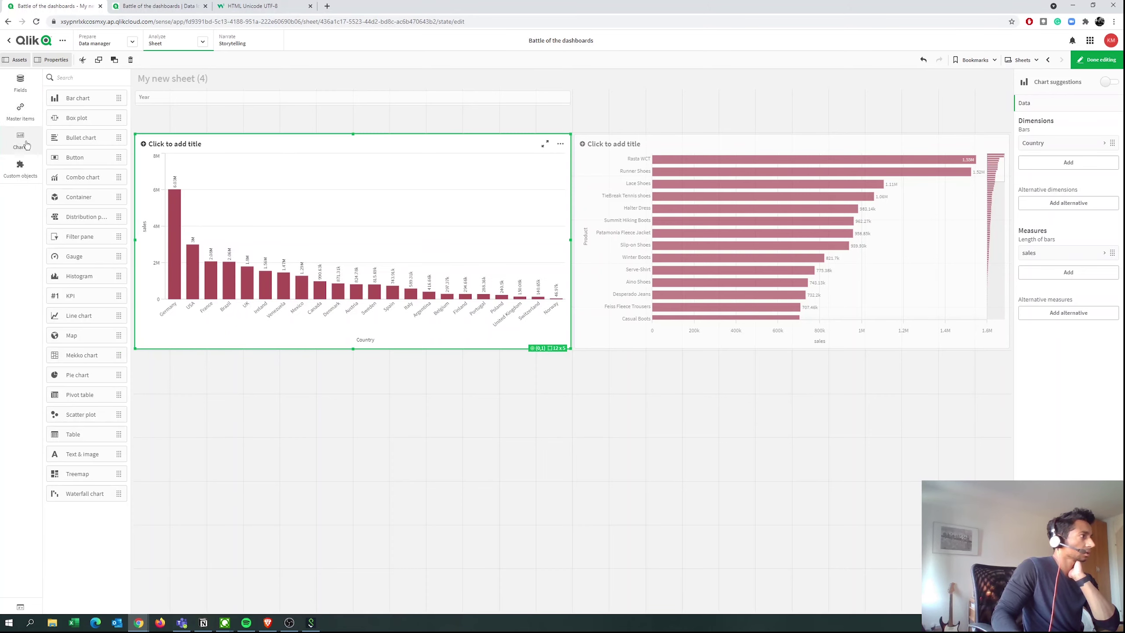
click(39, 122)
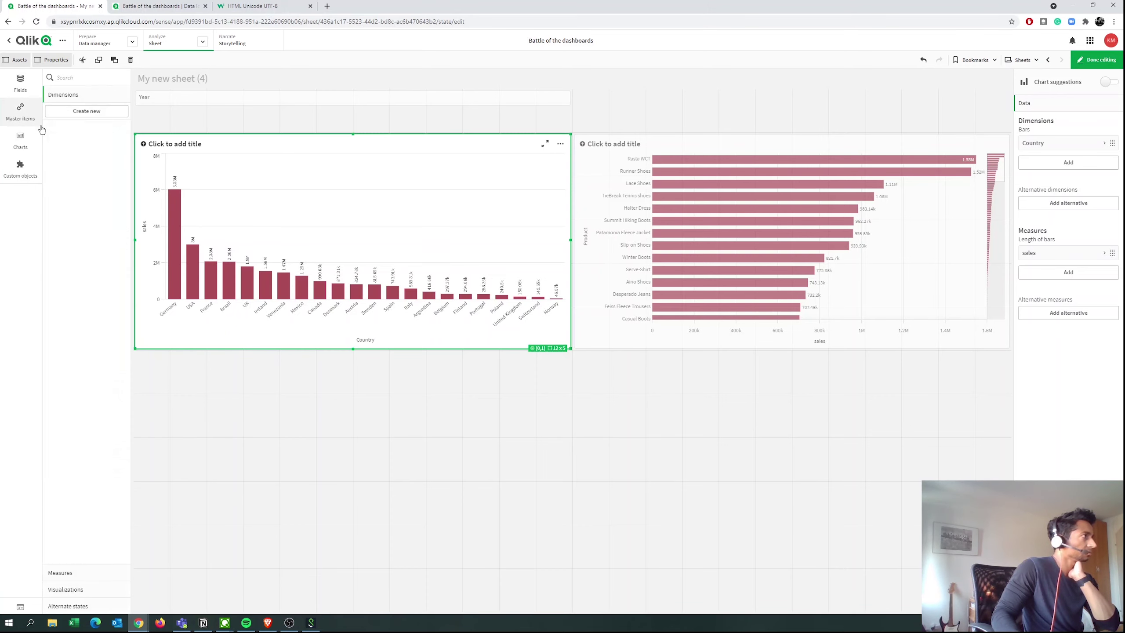
click(62, 574)
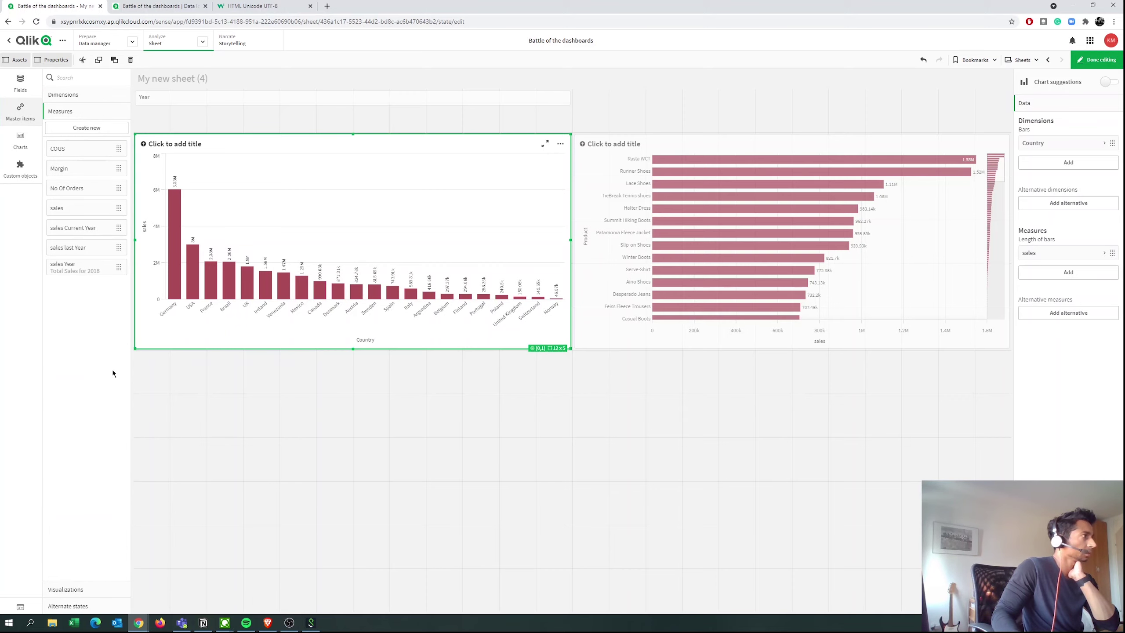
click(87, 127)
click(519, 220)
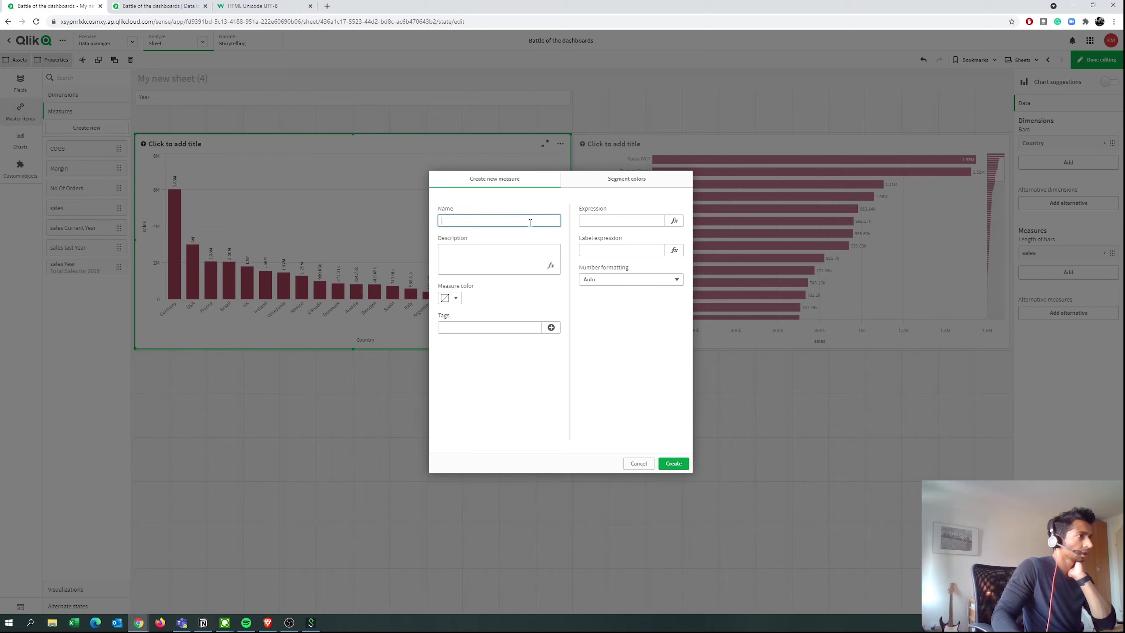
text(Sales Automatic)
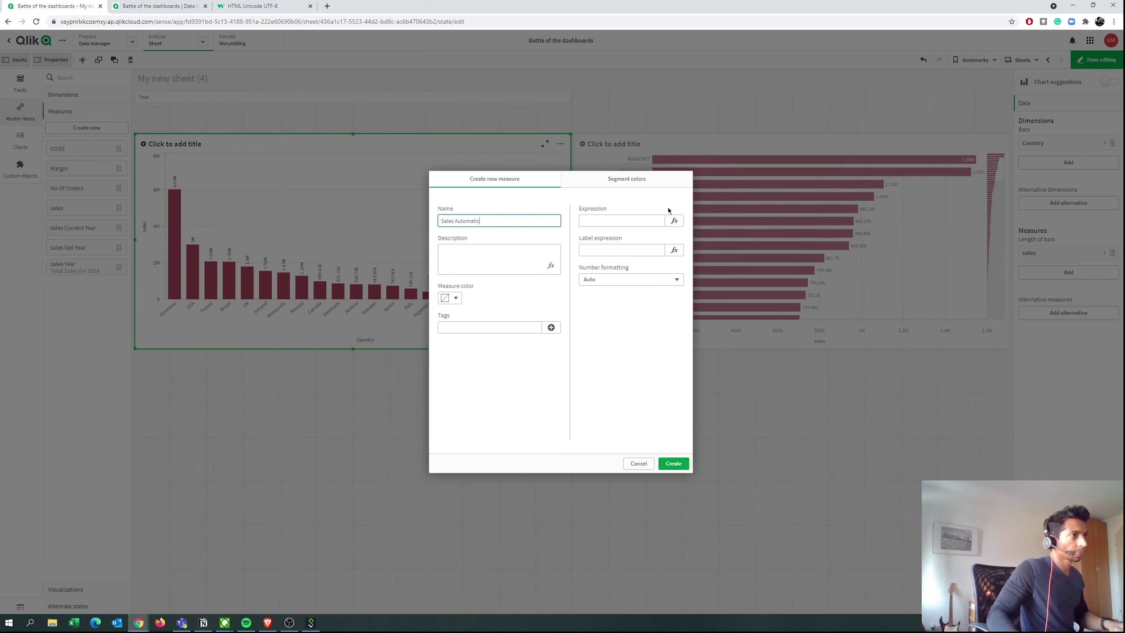
- Enter sum(UnitPrice*Quantity) as the expression of the Sales Automatic measure
click(674, 220)
text(sum(unit)
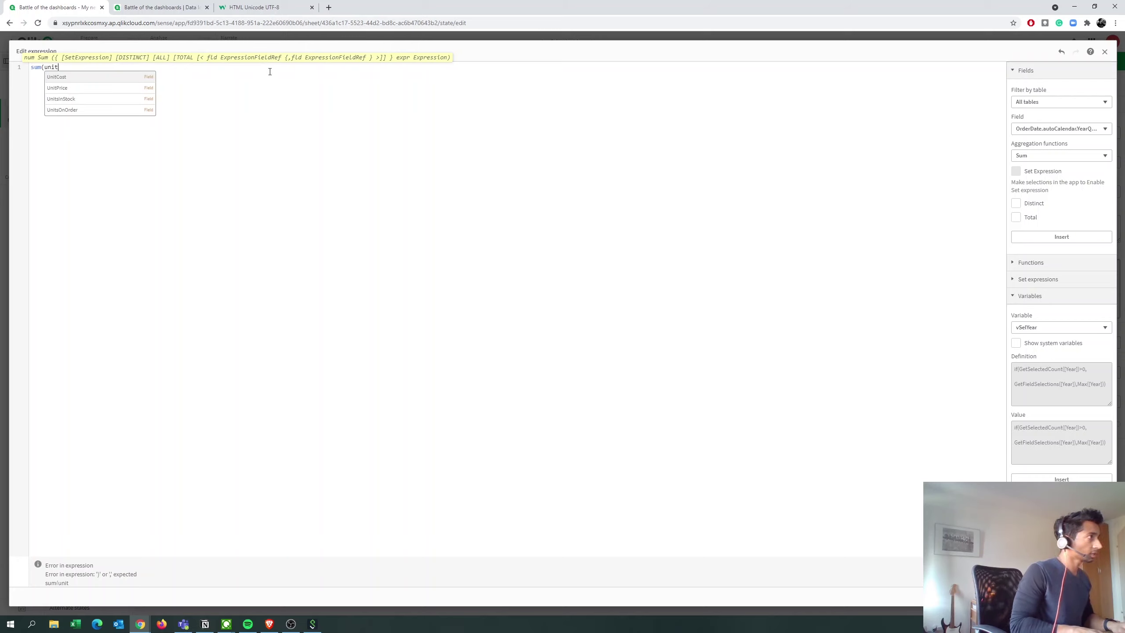
key(Down)
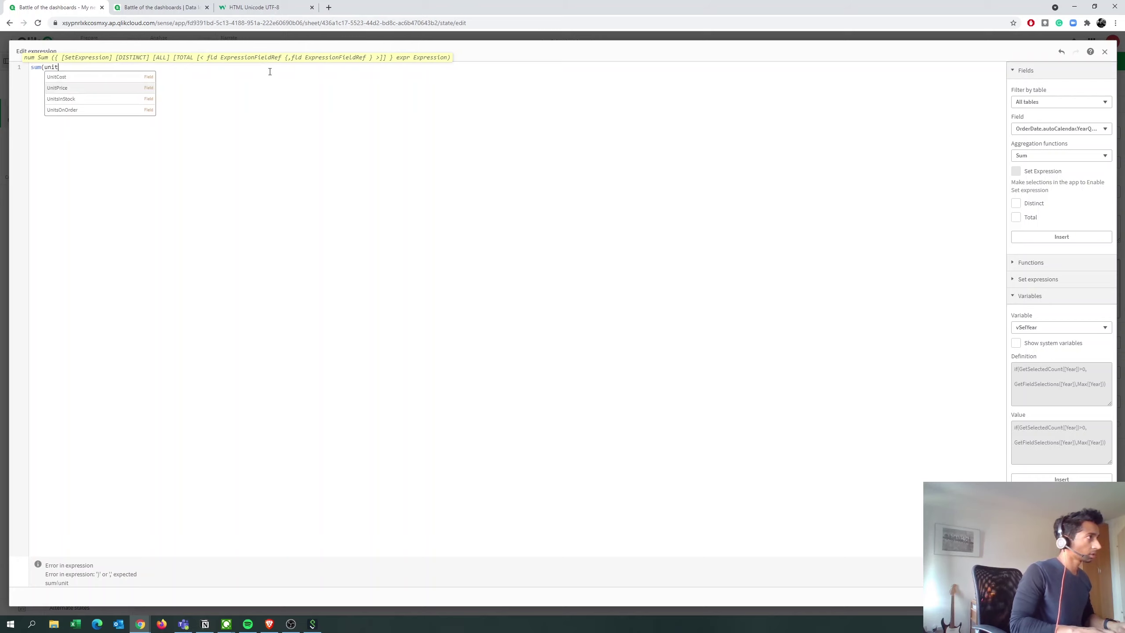
key(Return)
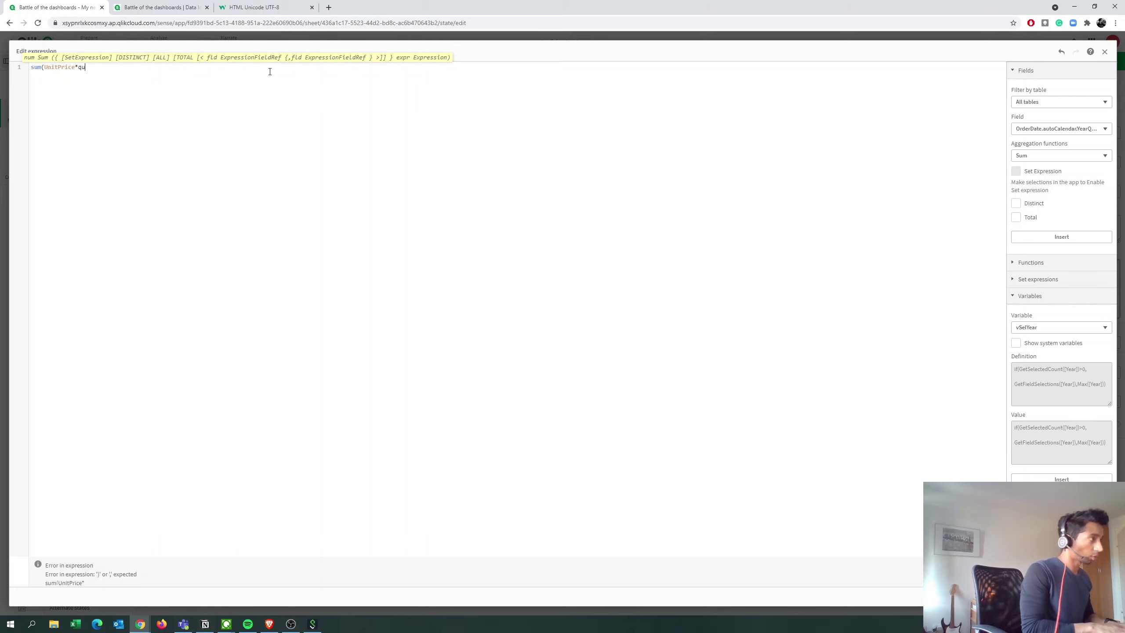
text(*qu)
key(Return)
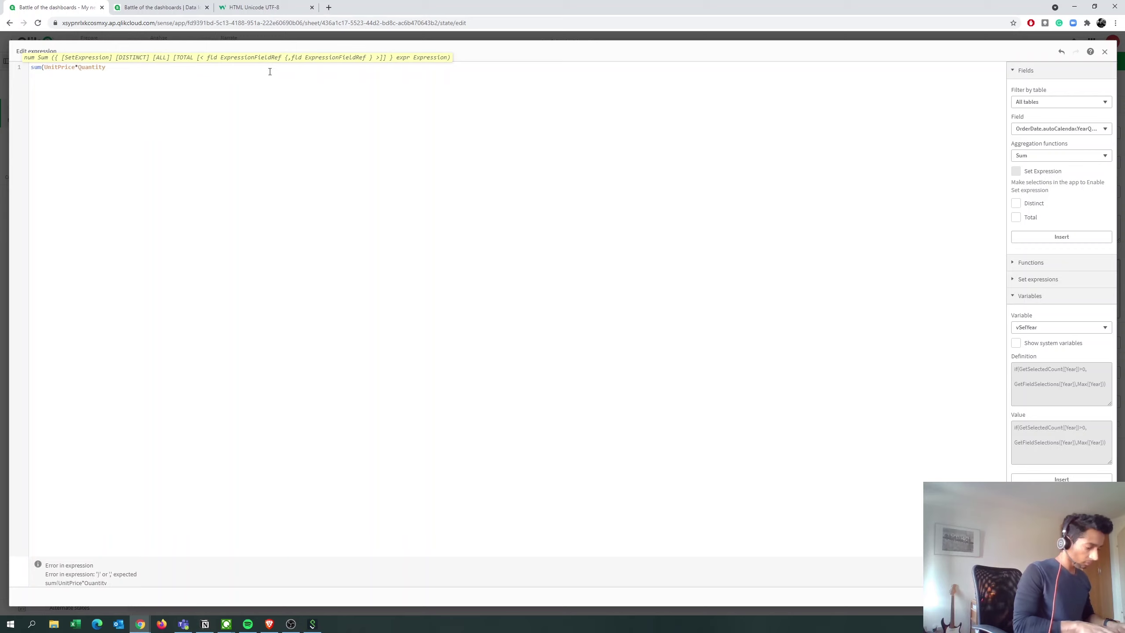
text())
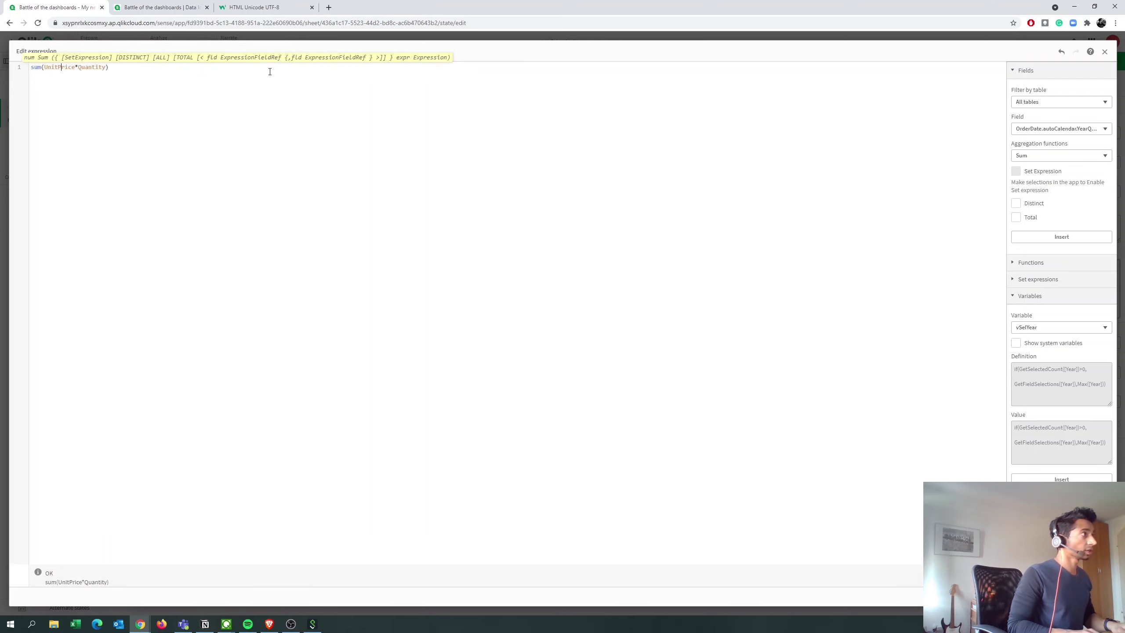
- Insert a set expression with an empty value set for the Year field, {< [Year] = {}>}, before UnitPrice*Quantity in the sum
key(Left)
key(Left)
key(Left)
key(Left)
key(Left)
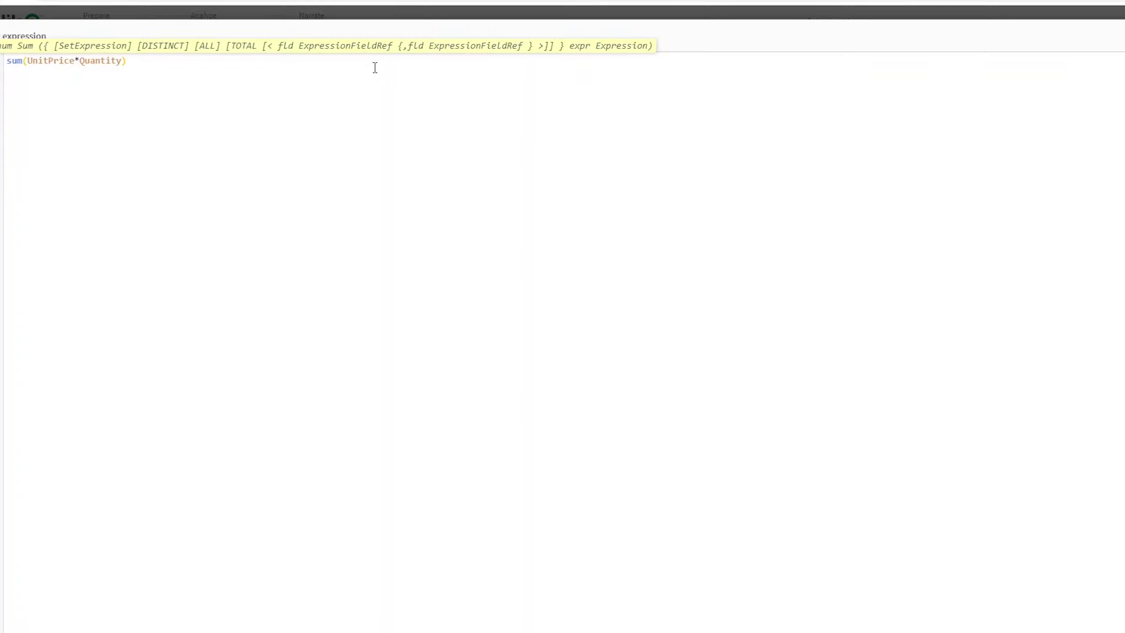
text({}<>)
key(BackSpace)
text(>)
key(Left)
text([Year)
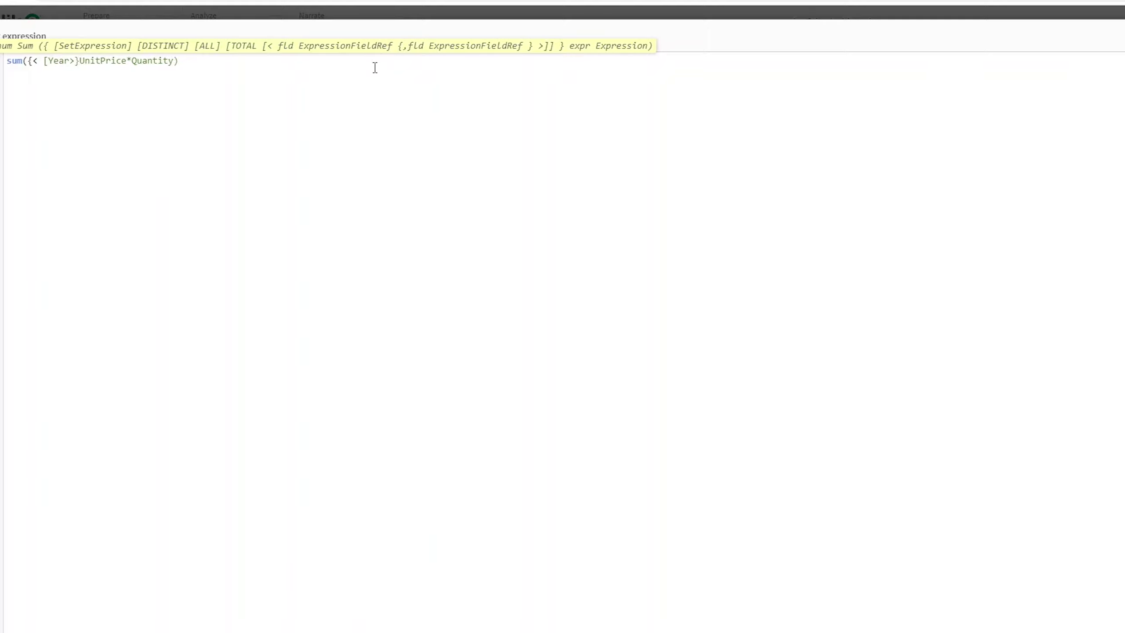
text(])
text(= {})
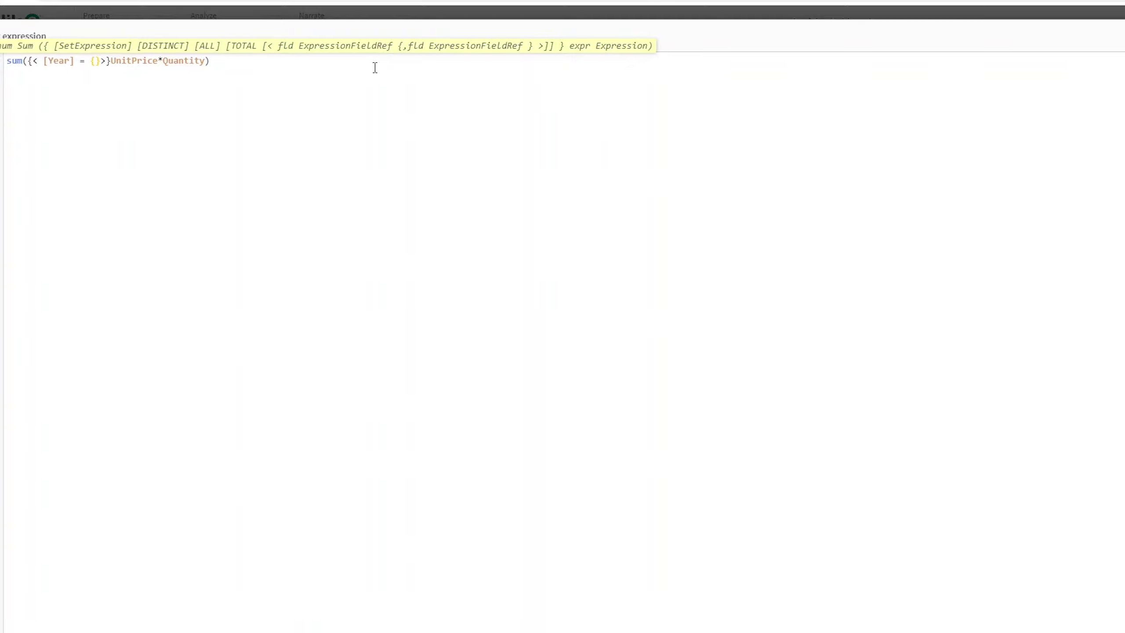
- Fill the Year value set with '$(=$(vSelYear))' and apply the Sales Automatic expression
text(')
key(Left)
text($(=)
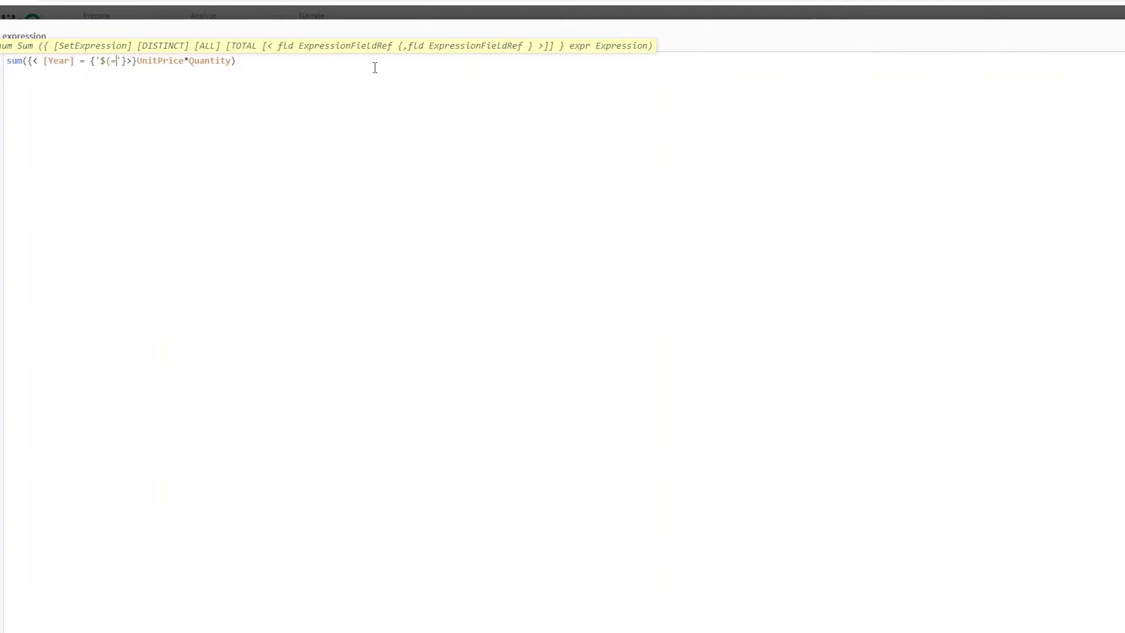
text($()
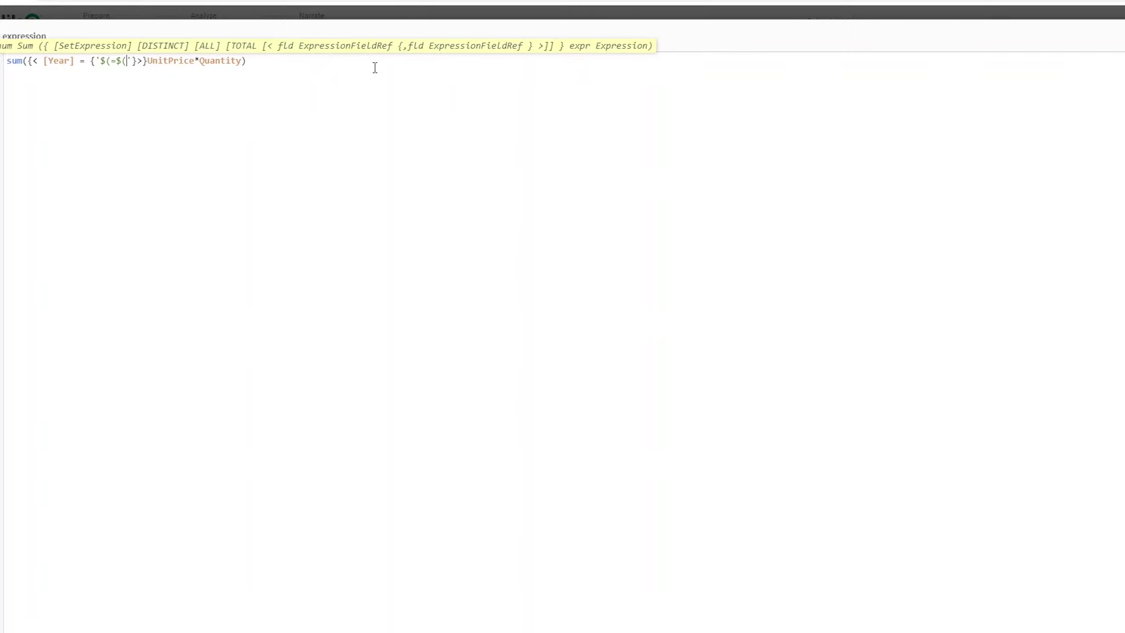
text(vSelYear)
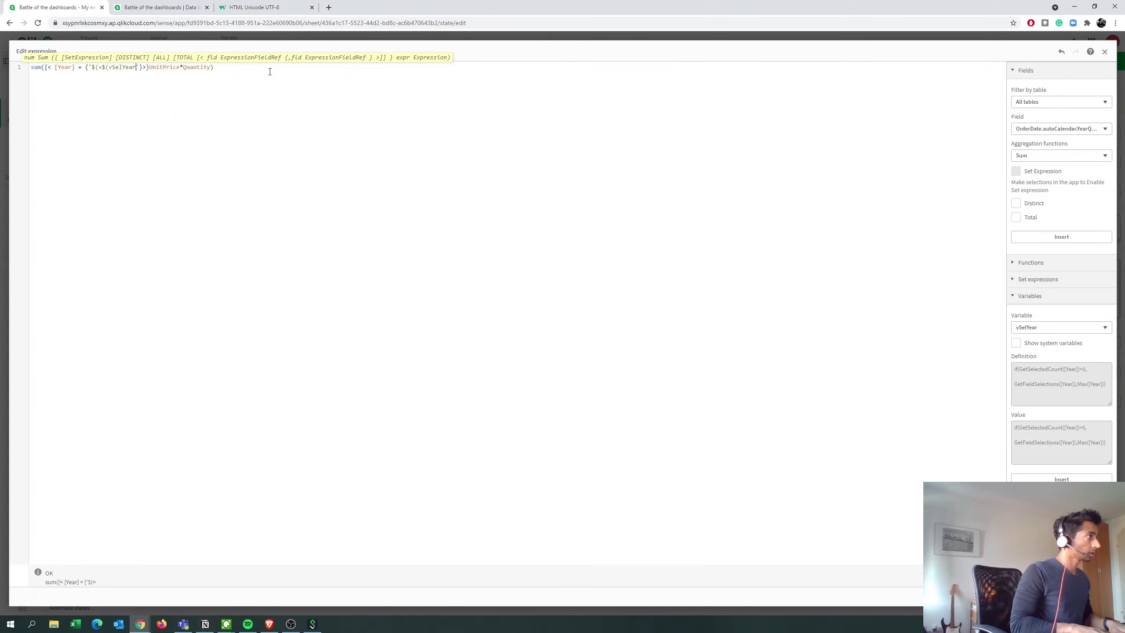
text()))
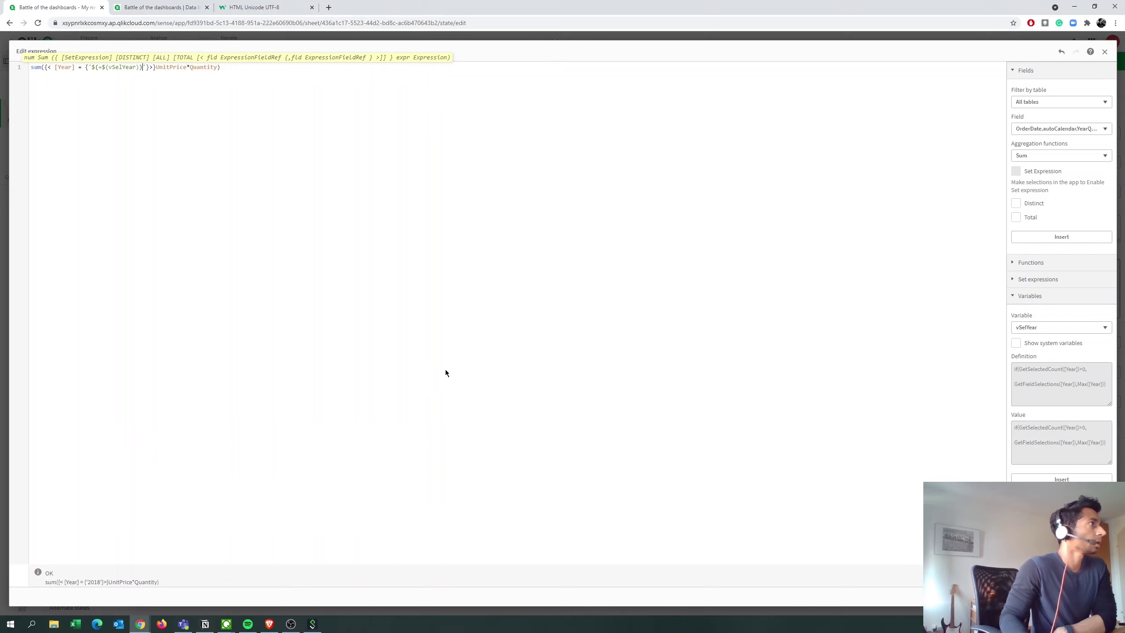
click(1092, 596)
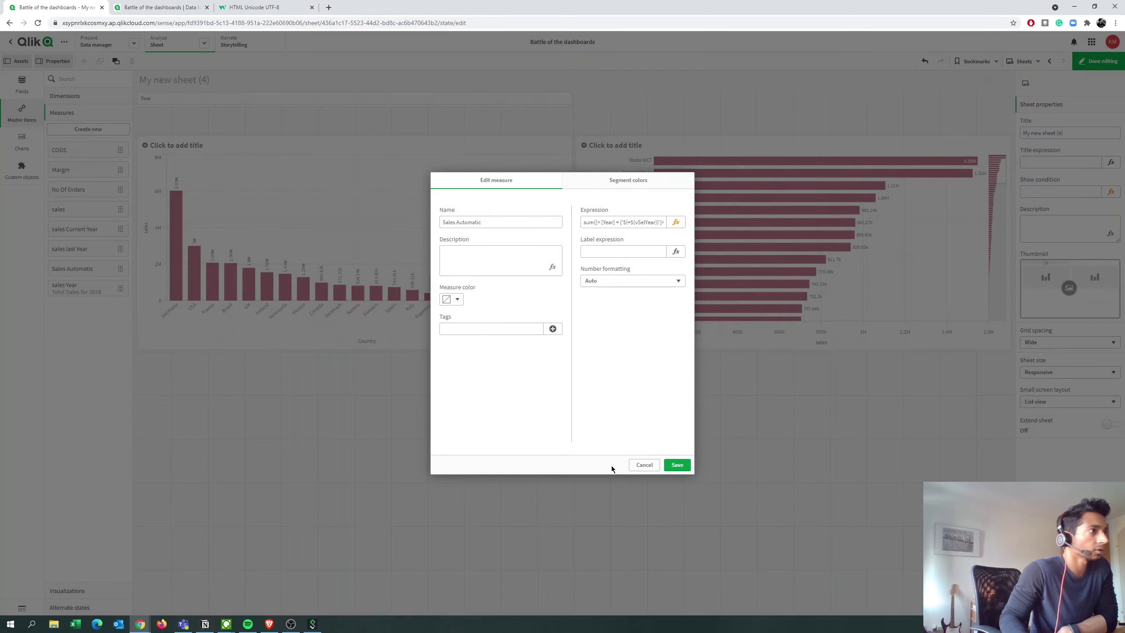
- Enter 'Sales for '&vSelYear&' as the label expression of the Sales Automatic measure
click(482, 219)
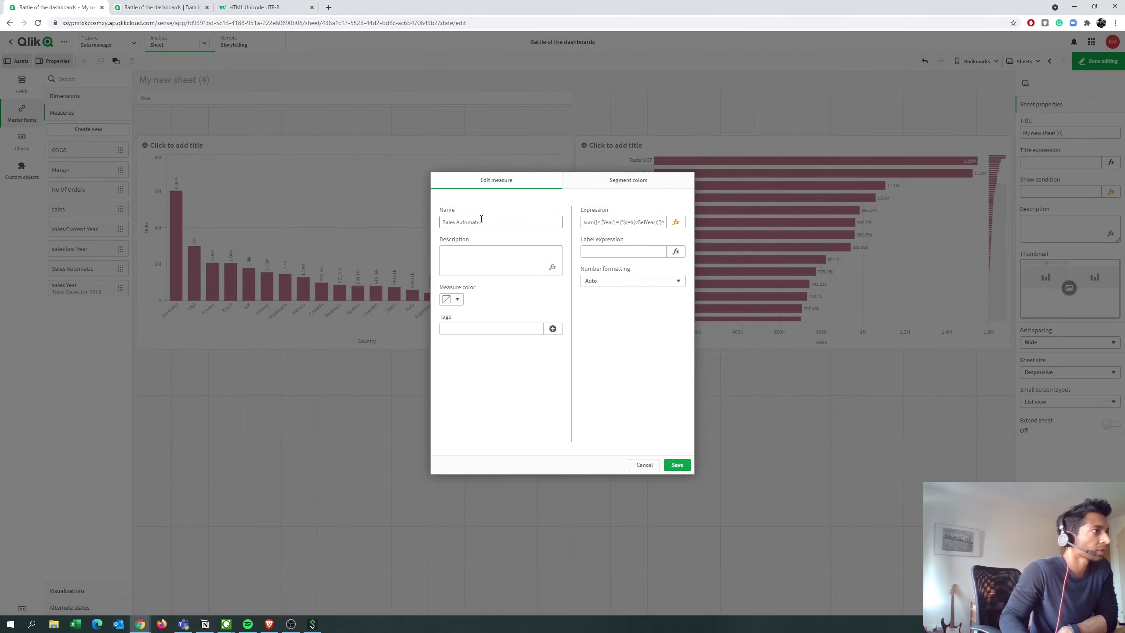
click(638, 251)
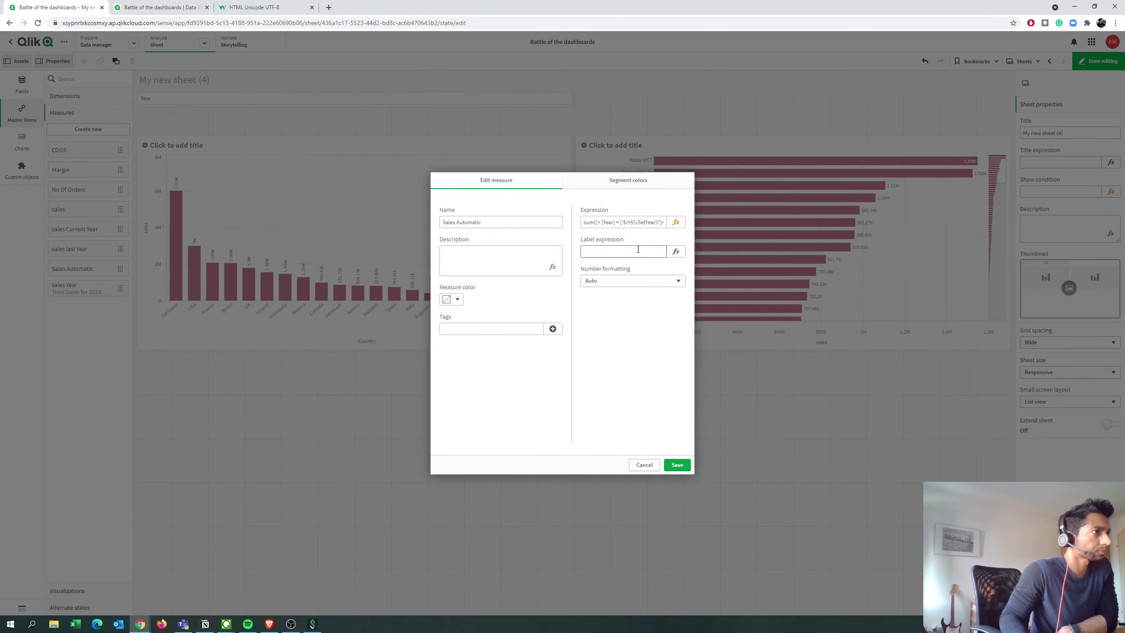
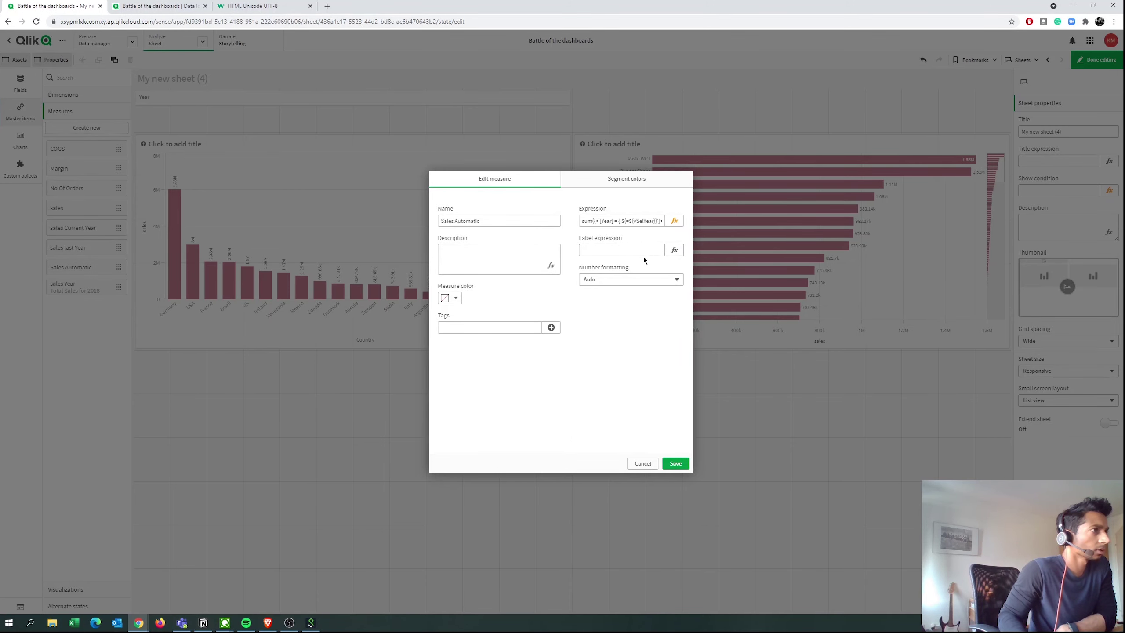
click(603, 248)
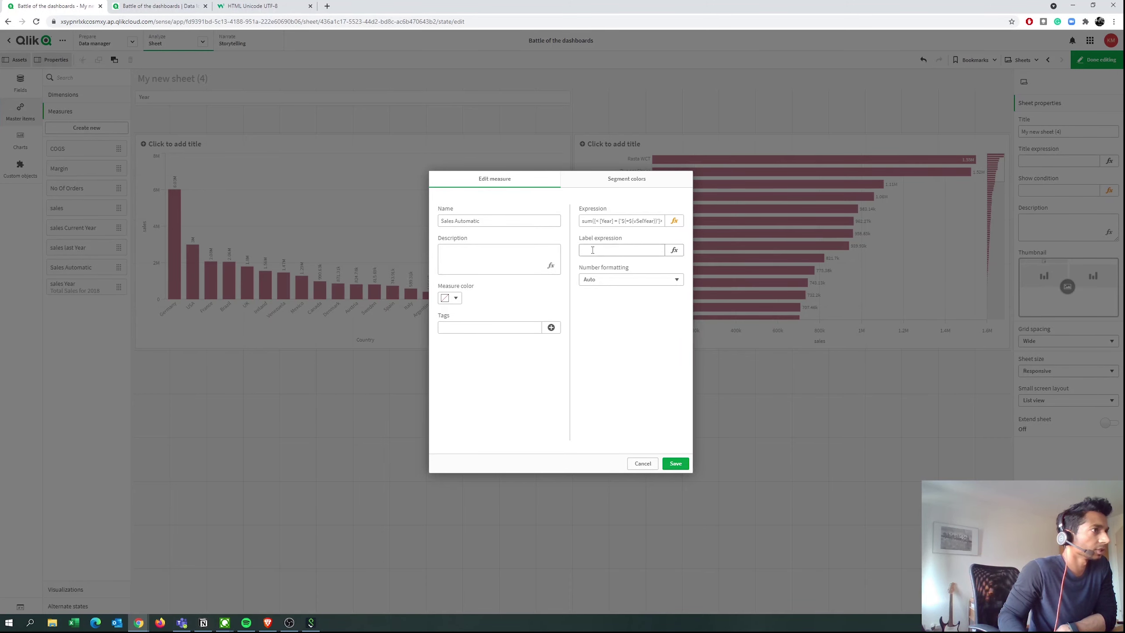
click(674, 251)
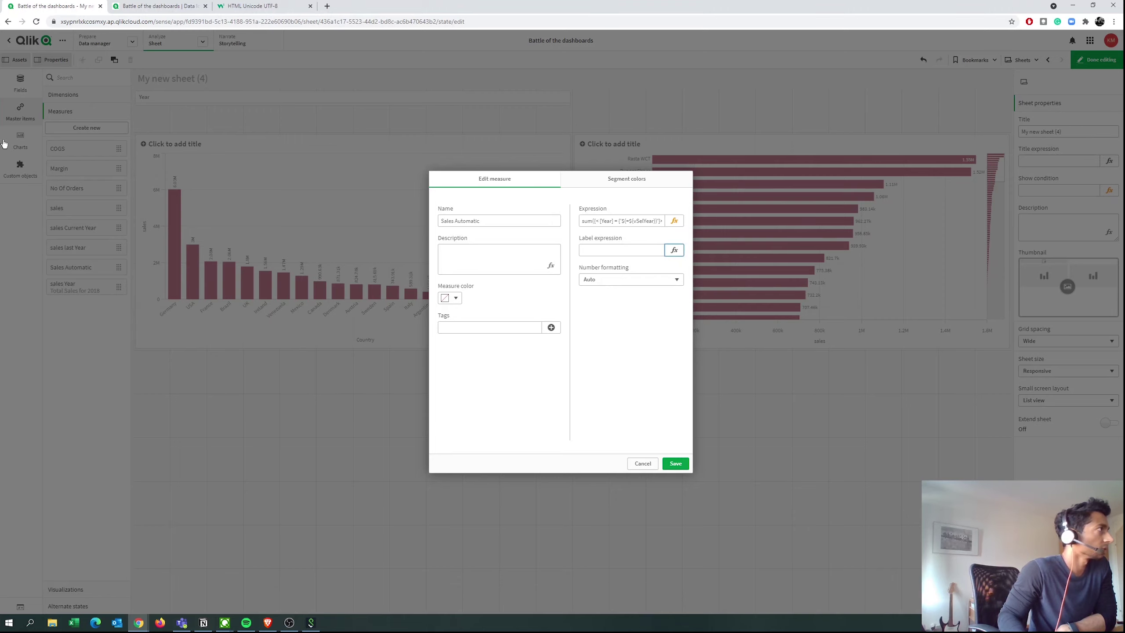
text(')
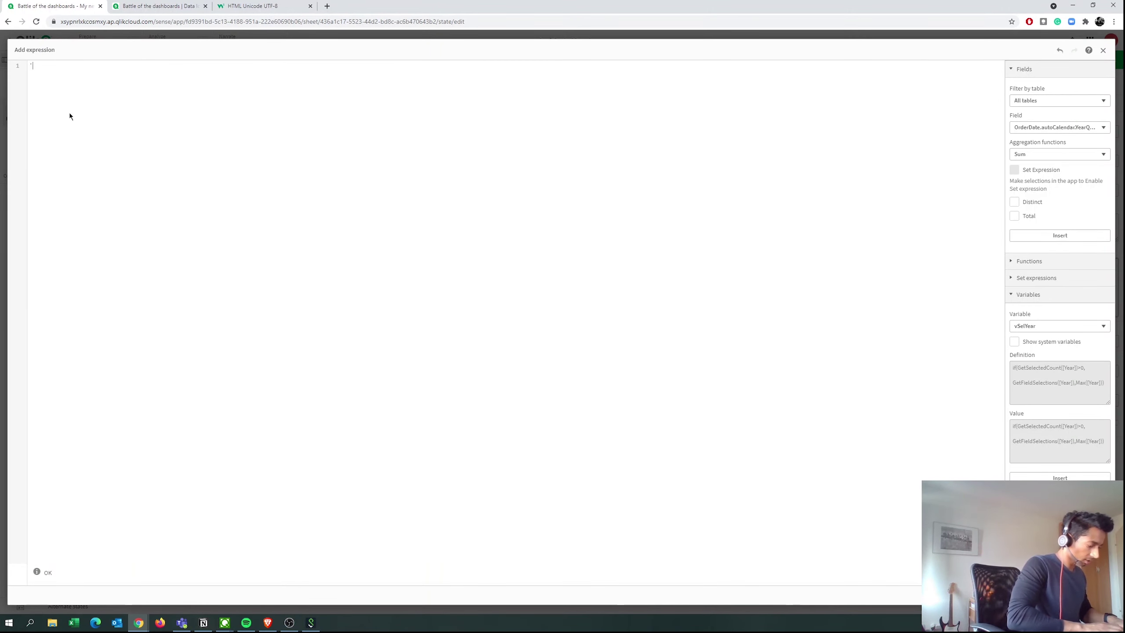
text(Sales for '&v)
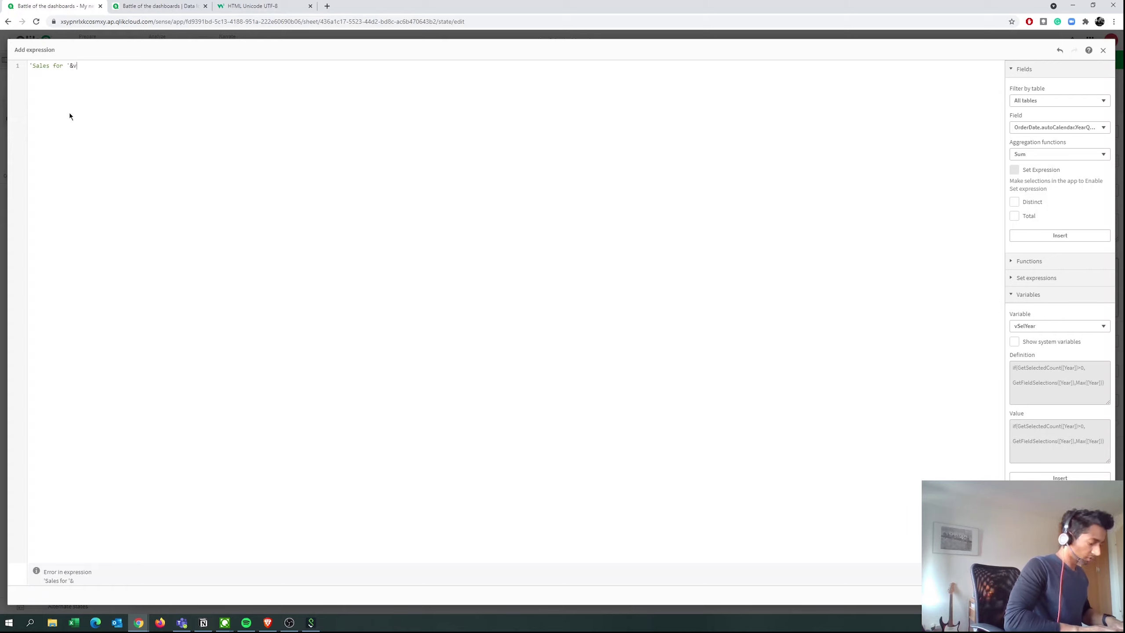
text(SelYear)
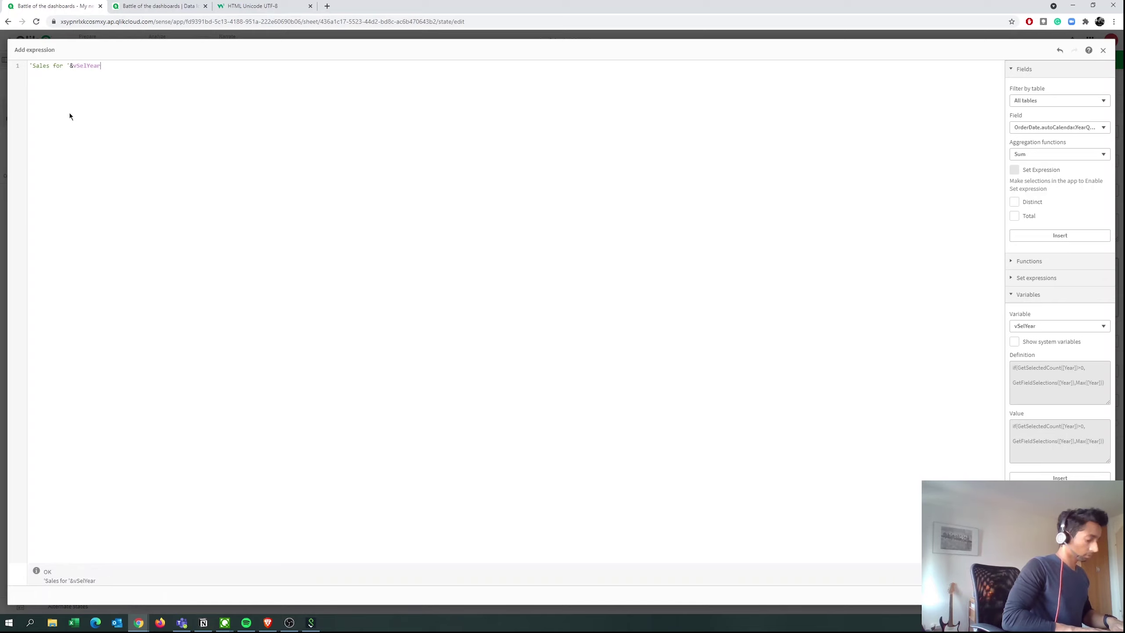
text(&)
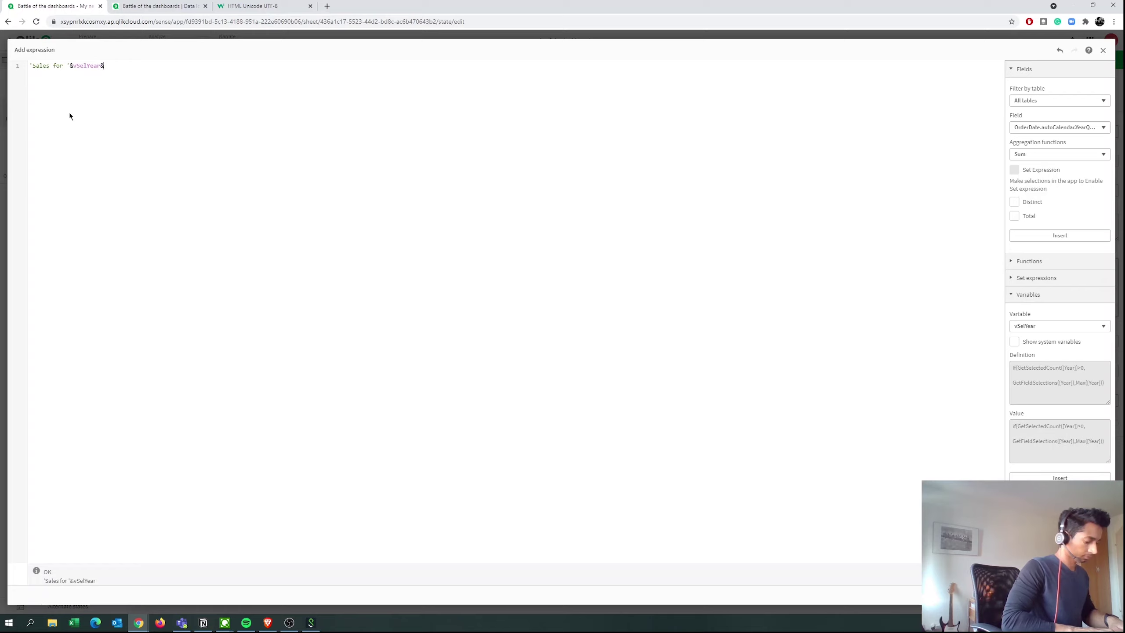
text(')
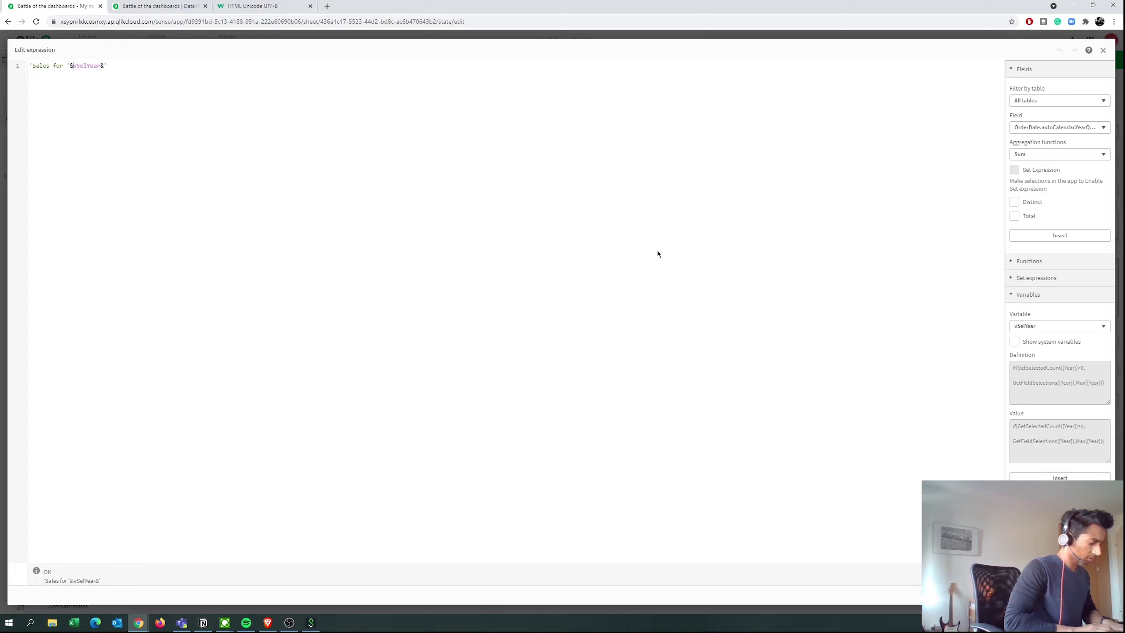
- Wrap vSelYear in the label expression as $(vSelYear), apply the expression, and save the Sales Automatic measure
text($)
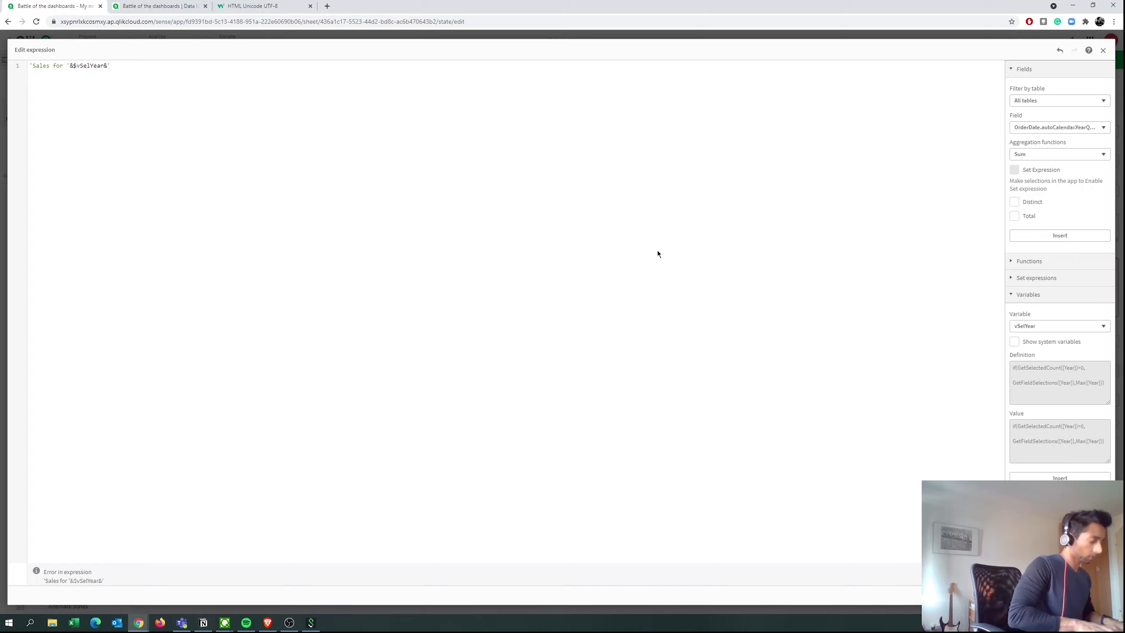
text(()
text())
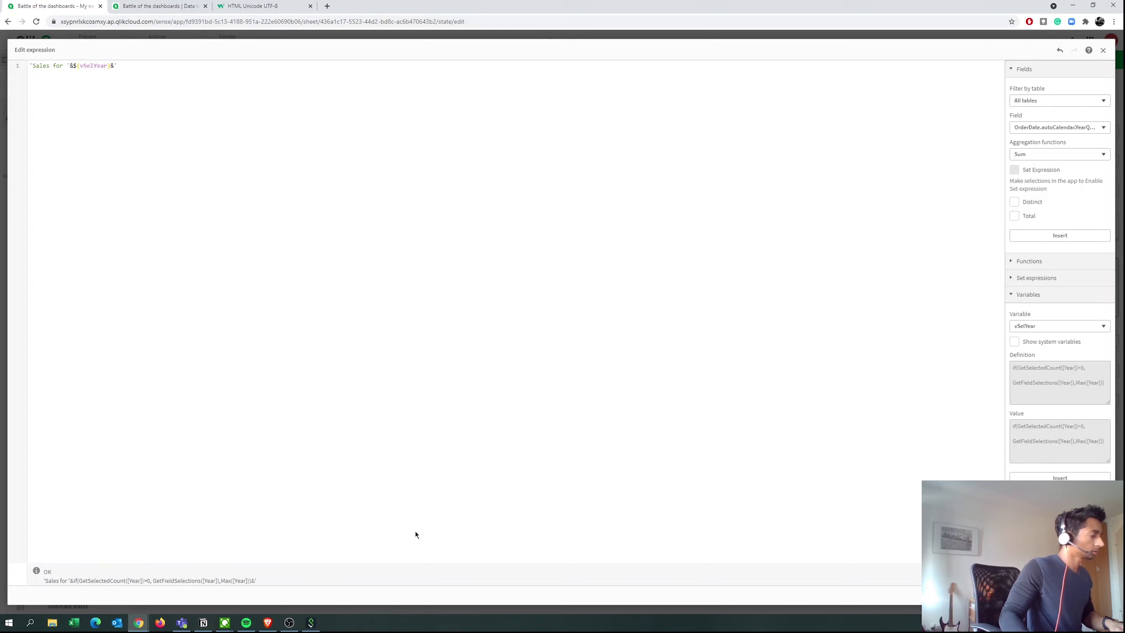
click(1080, 595)
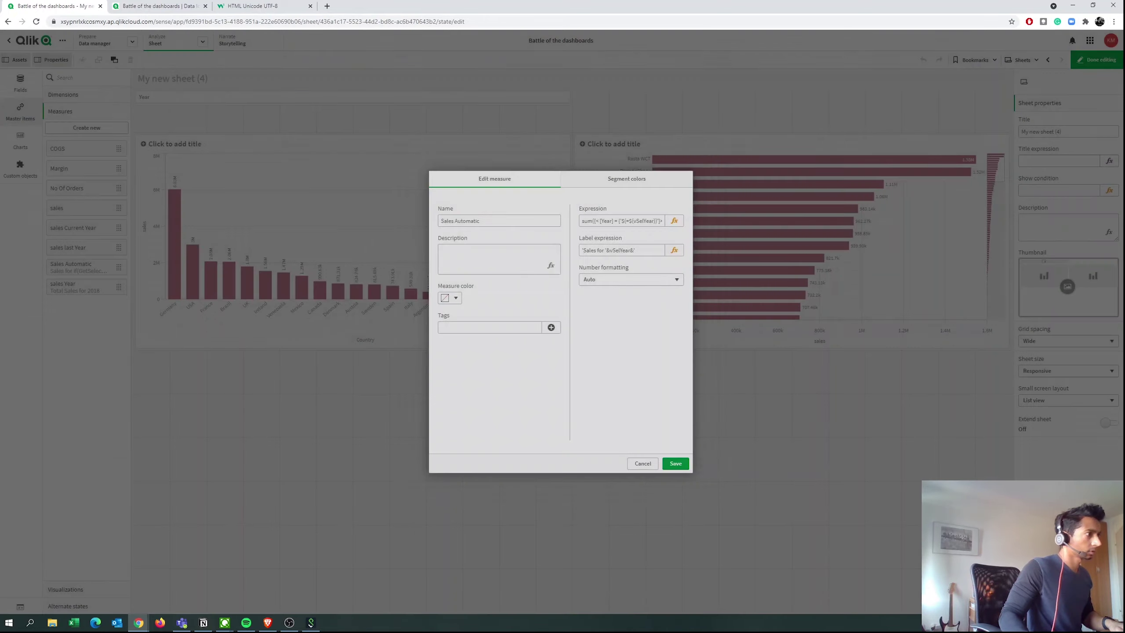
click(676, 464)
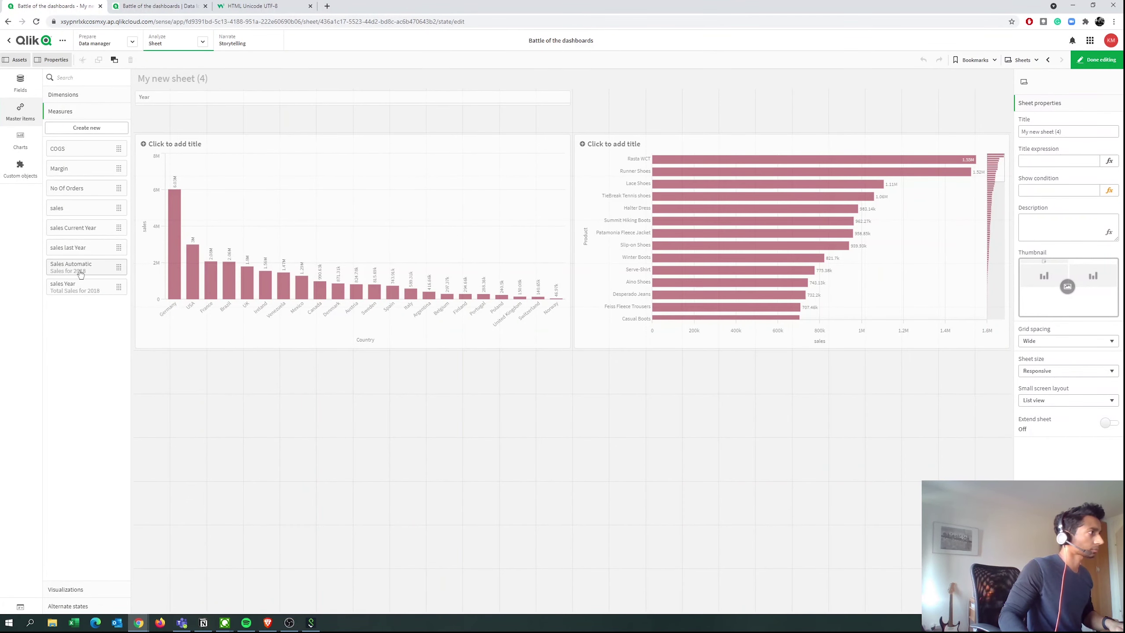
- Add the Sales Automatic measure alongside sales in the country and product bar charts, and finish editing the sheet
drag(77, 268, 307, 236)
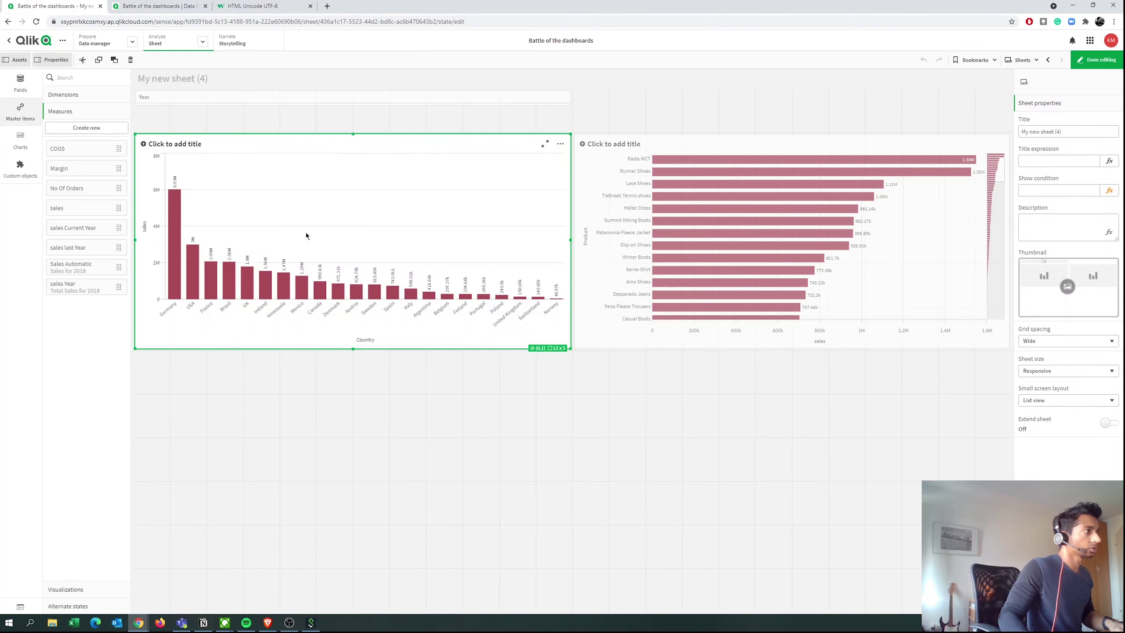
click(325, 216)
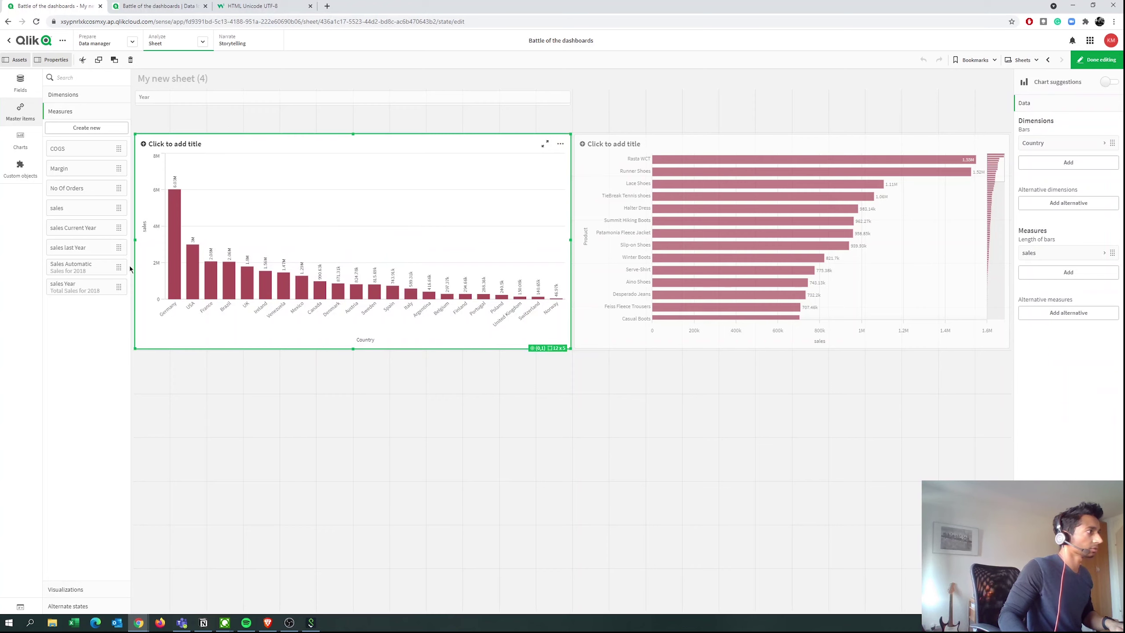
drag(82, 270, 755, 268)
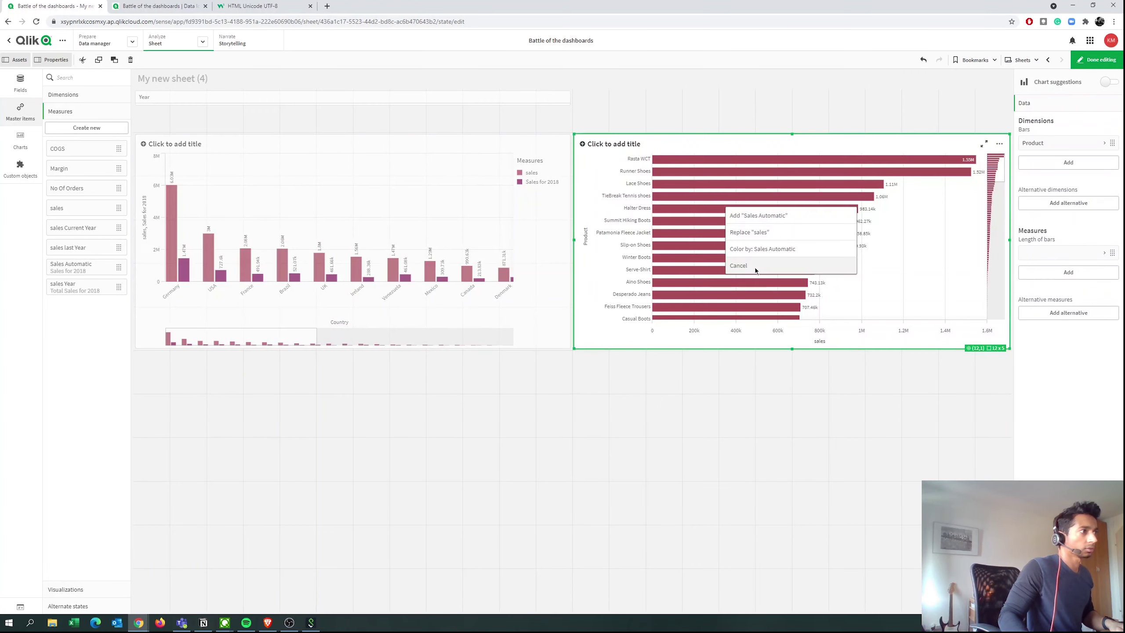
click(768, 221)
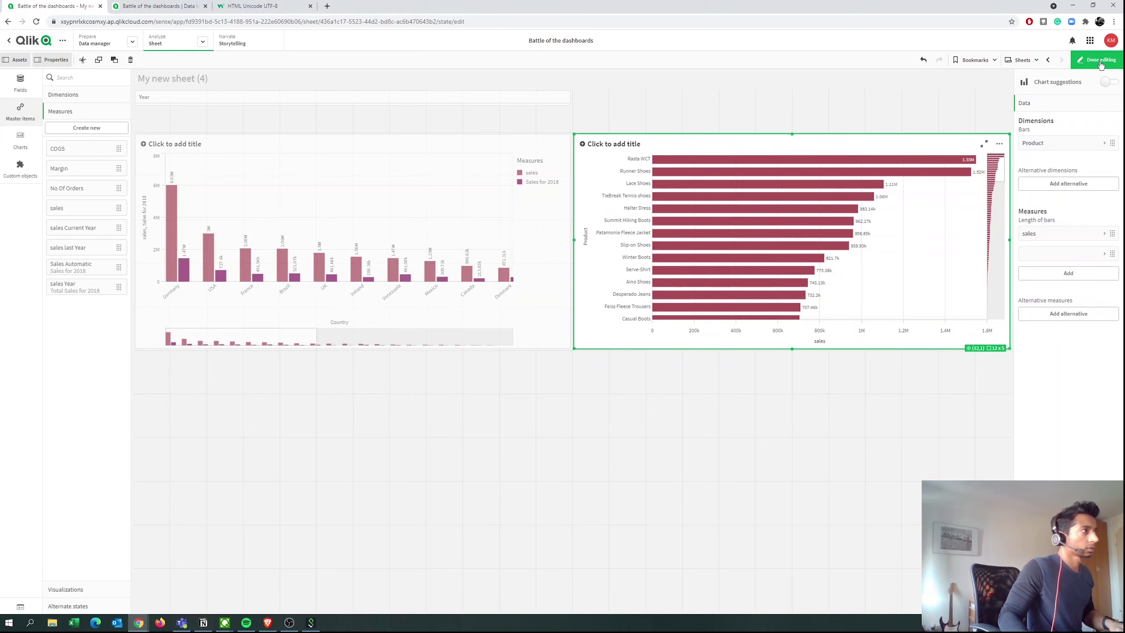
click(1102, 62)
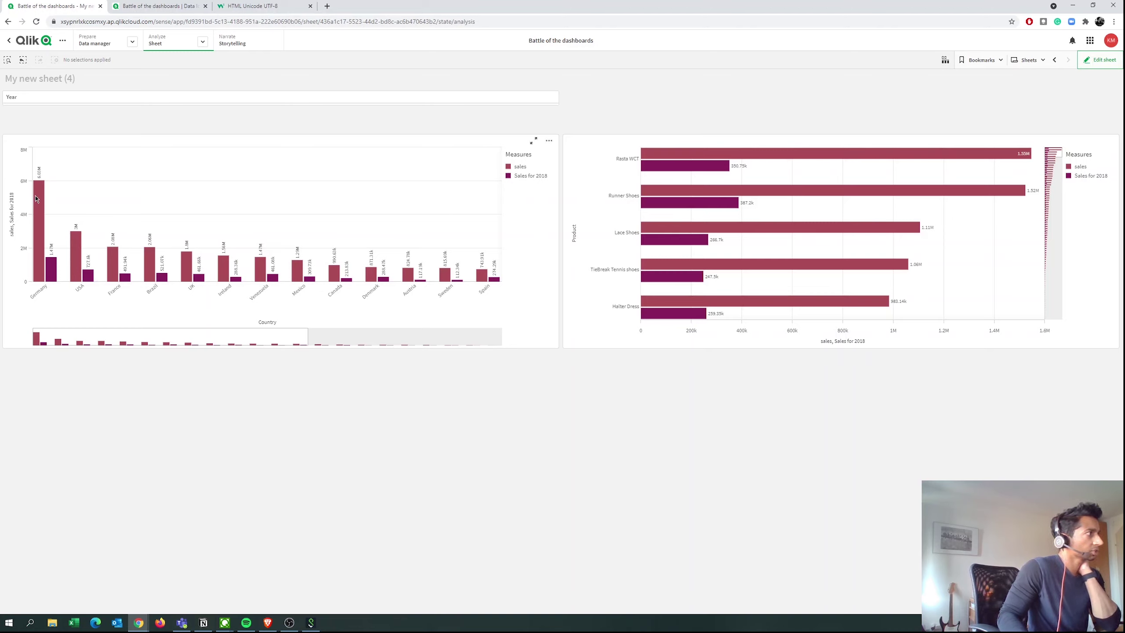
- Filter the sheet to Year 2018, compare the two measures in the charts, and clear the selection
mouse_move(37, 199)
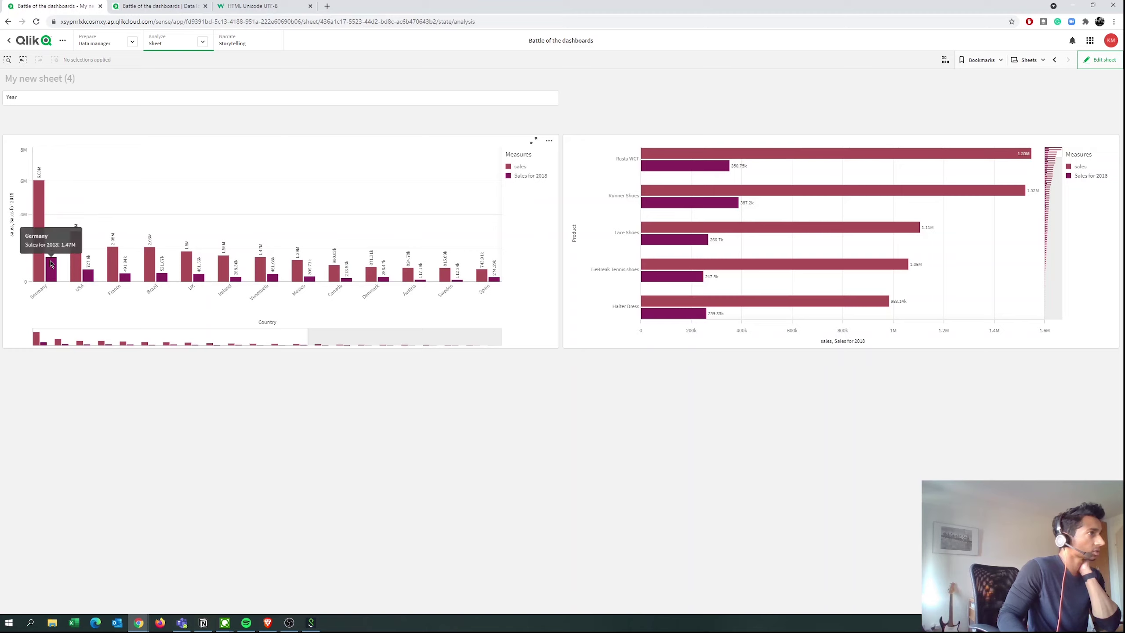
click(59, 99)
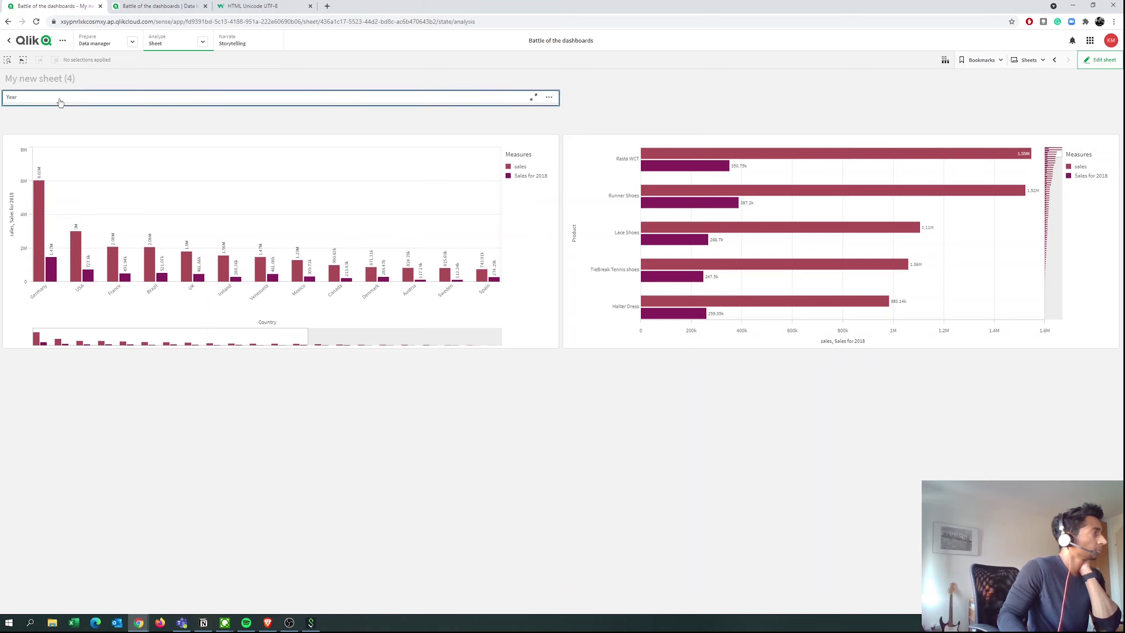
click(309, 220)
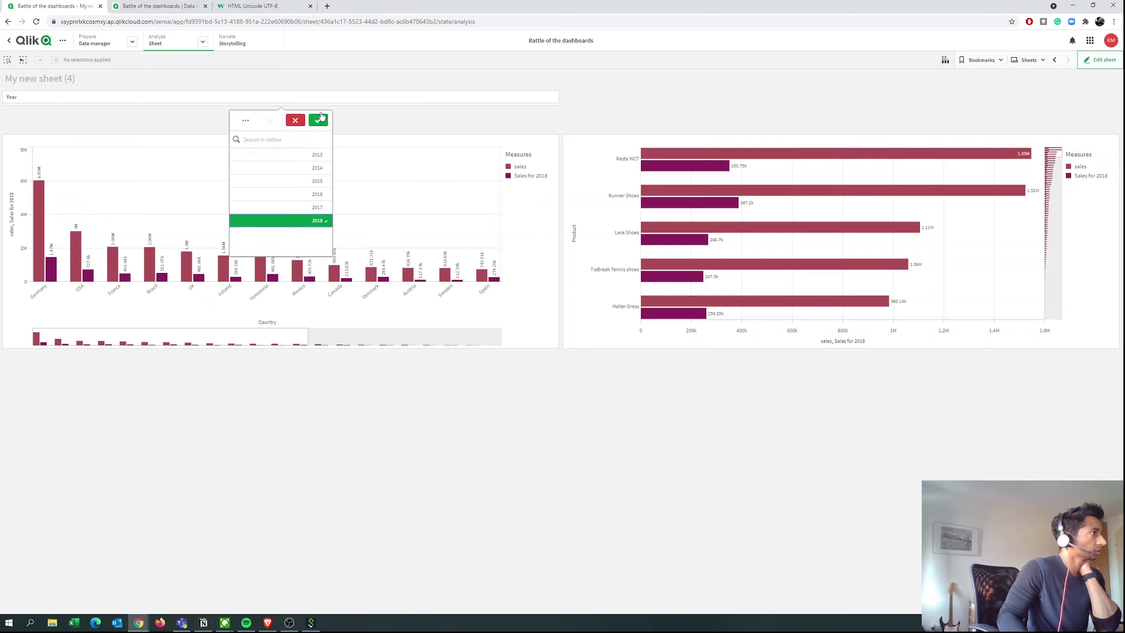
click(319, 121)
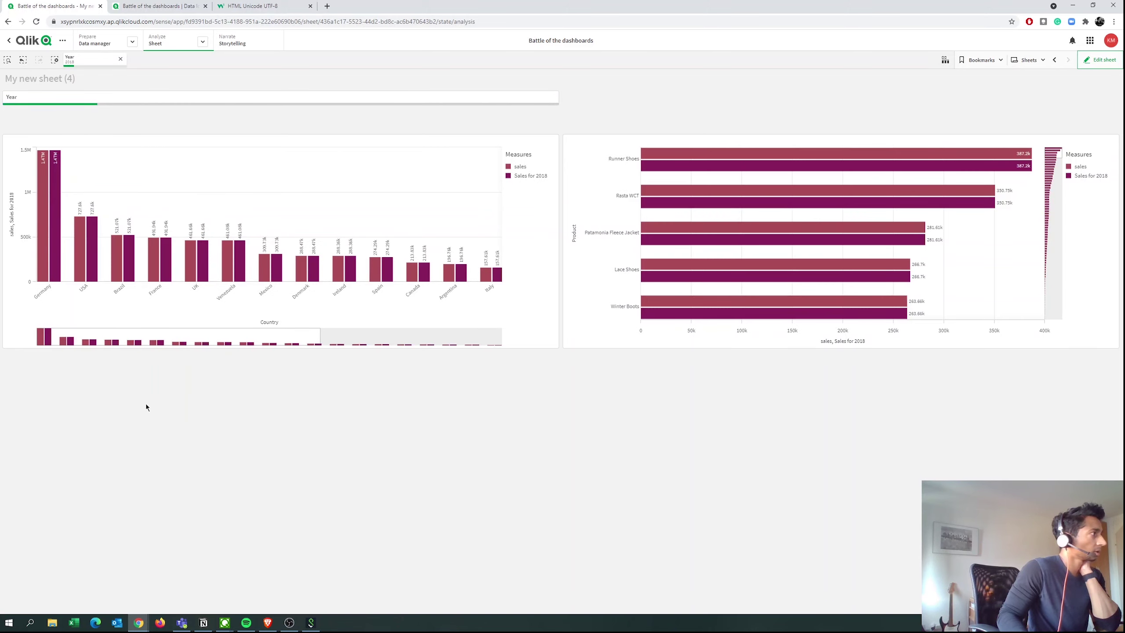
click(122, 61)
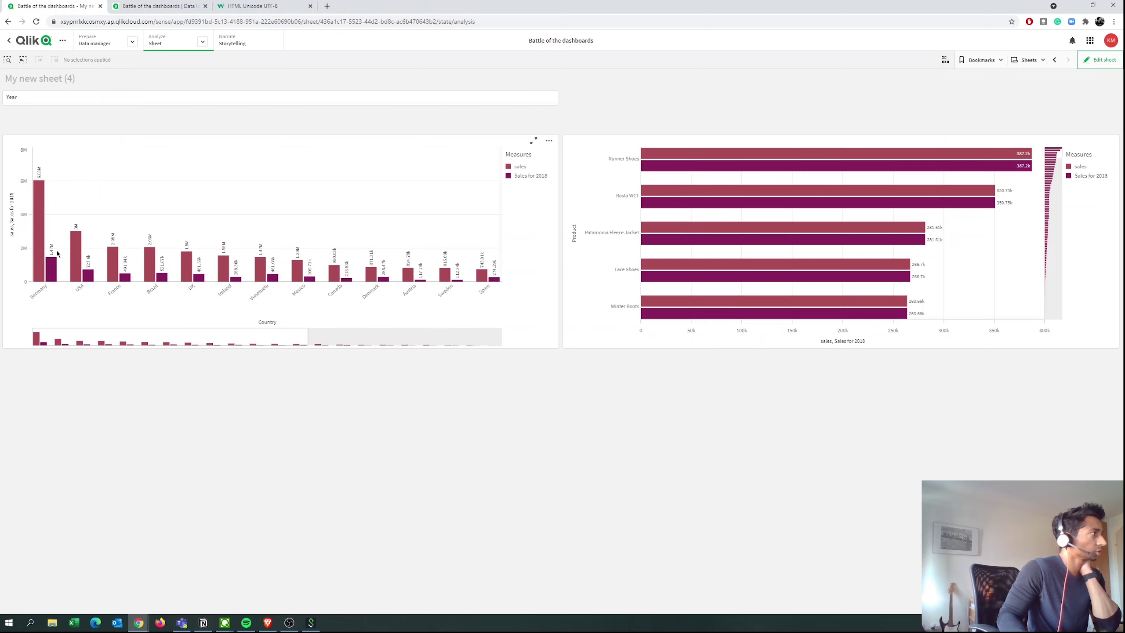
- Filter the sheet to Year 2015 to check the Sales Automatic measure and its label, and reopen the sheet for editing
click(75, 95)
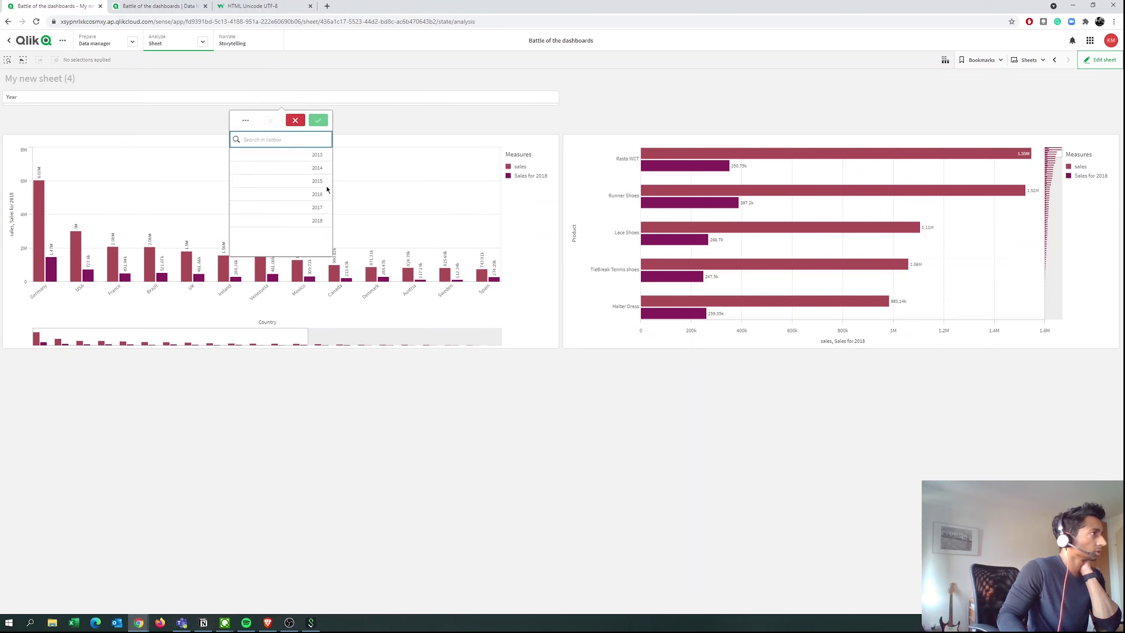
click(317, 181)
click(317, 119)
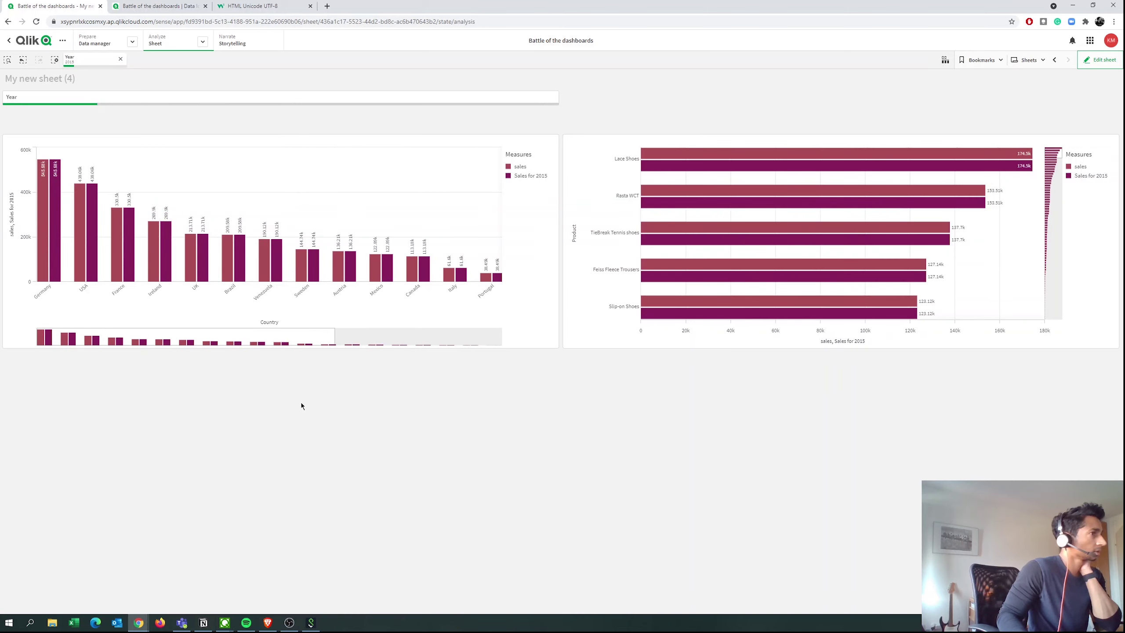
click(1100, 61)
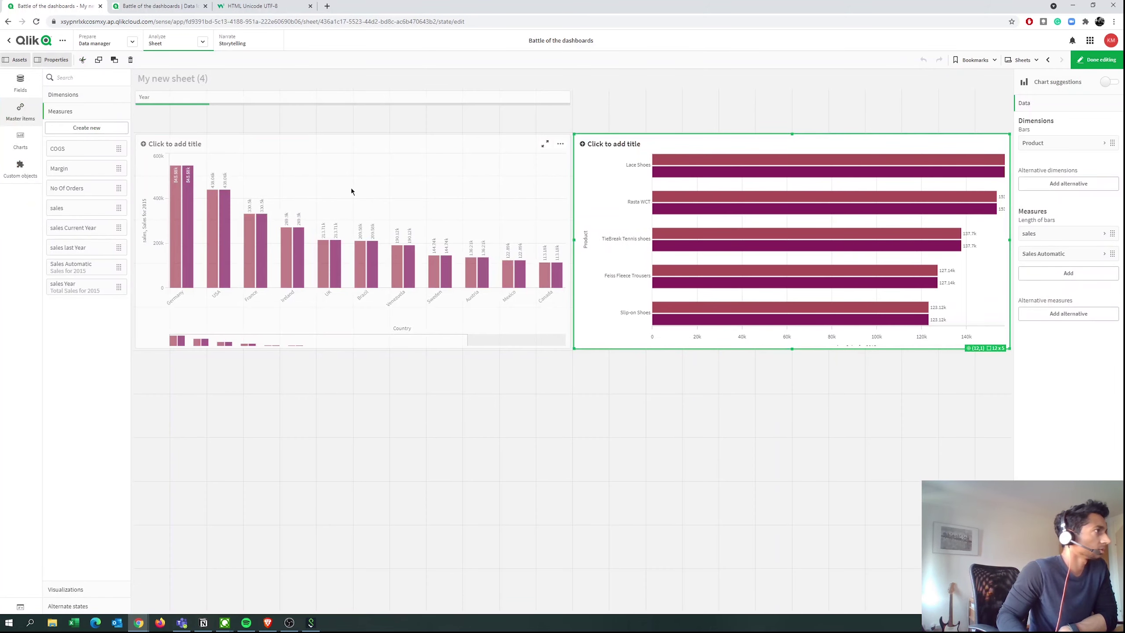
- Delete the sales measure from the country and product bar charts, leaving only Sales Automatic in each
click(353, 192)
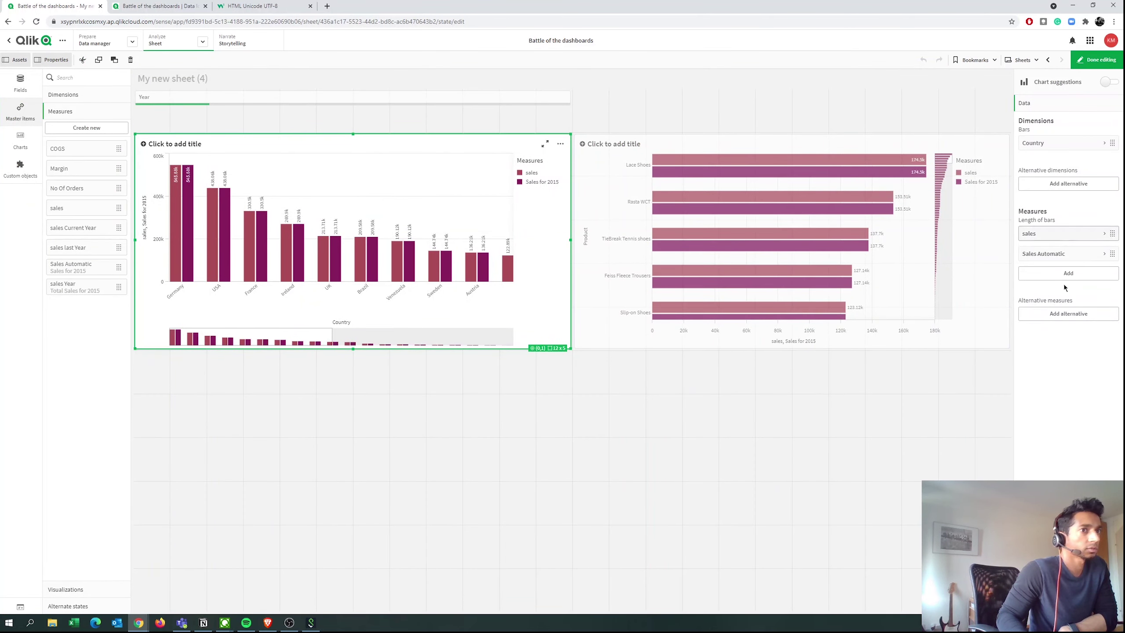
click(1059, 233)
click(1094, 364)
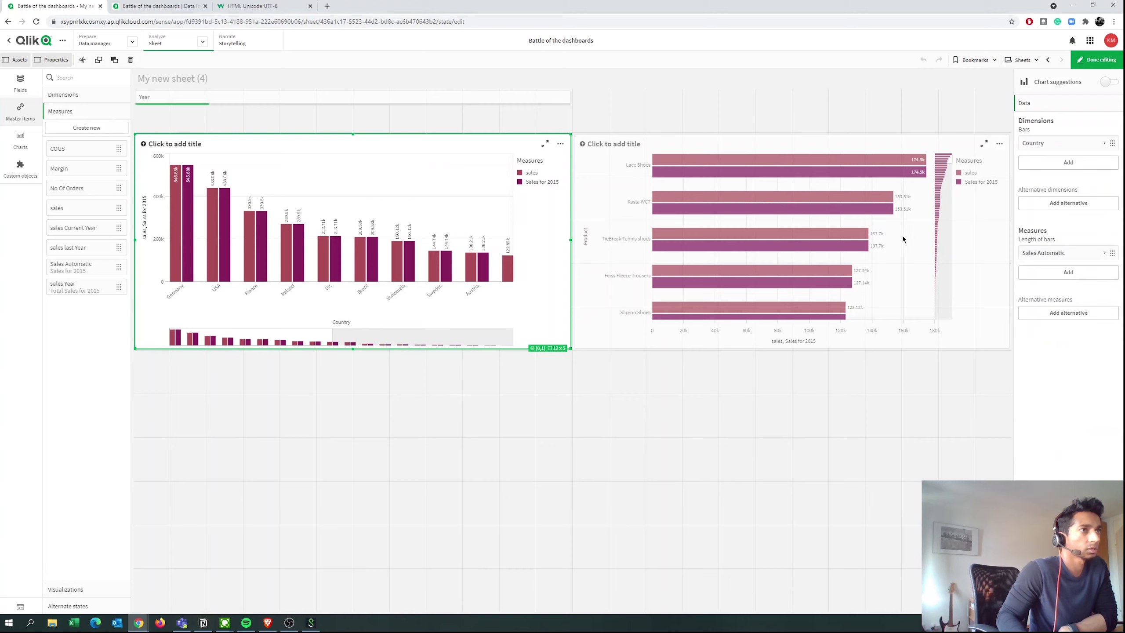
click(959, 245)
click(1085, 233)
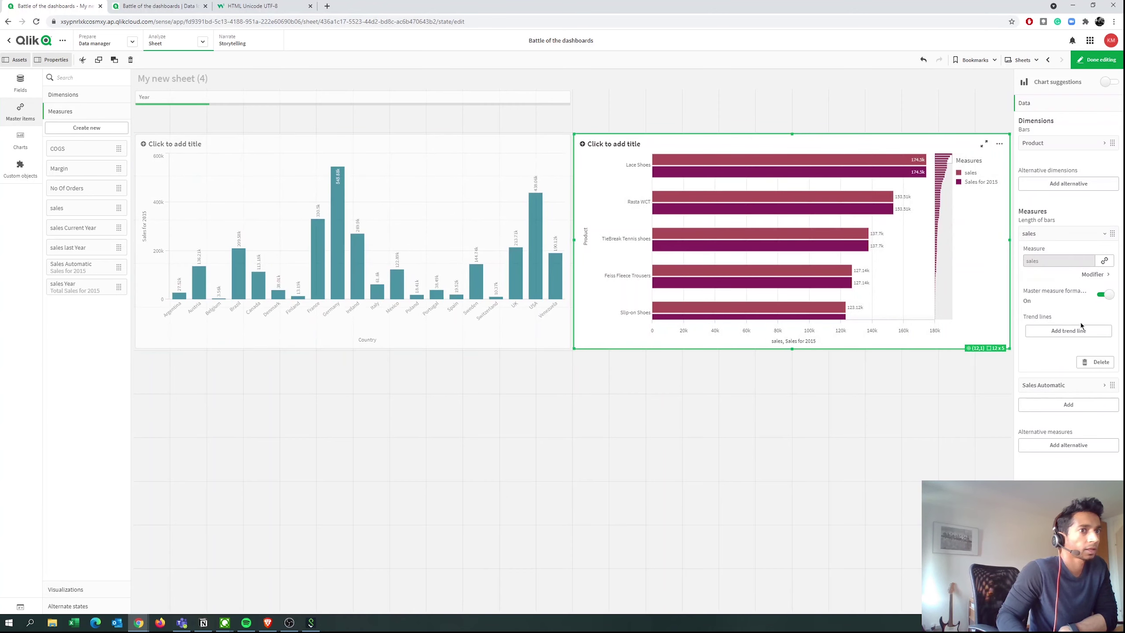
click(1085, 363)
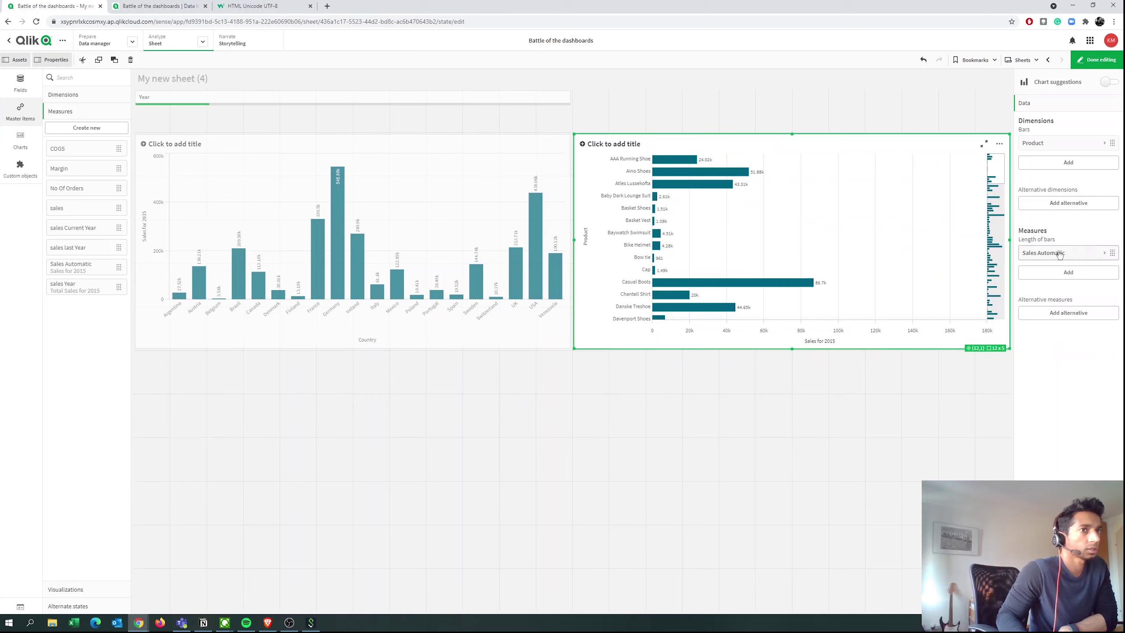
- Give Sales Automatic first sorting priority in the product and country bar charts, and finish editing the sheet
click(1037, 306)
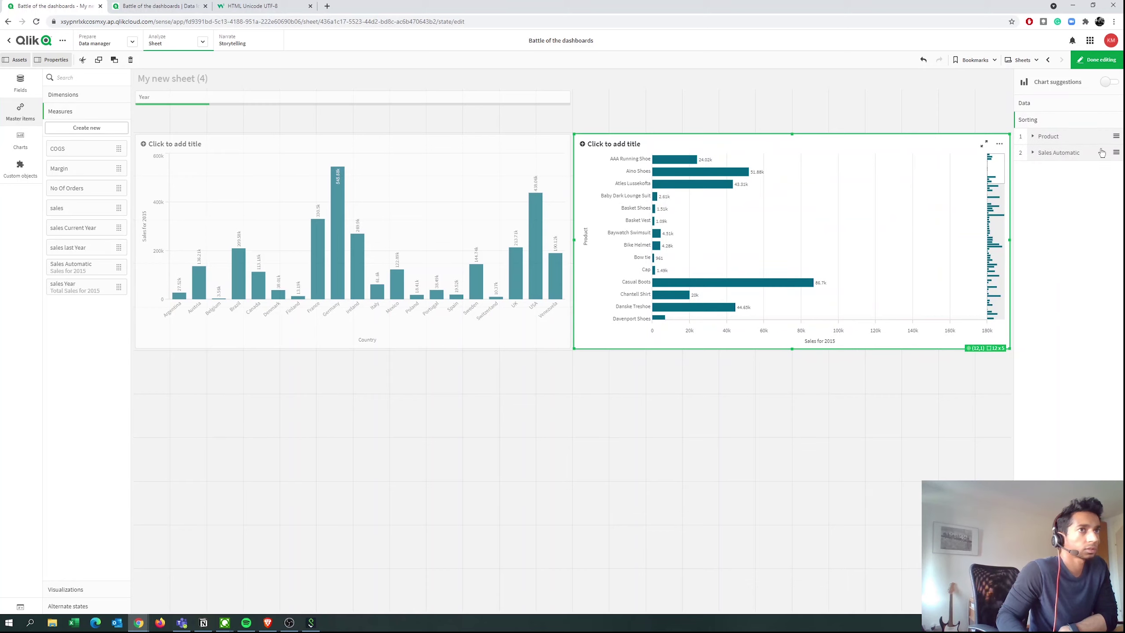
drag(1114, 133, 1114, 135)
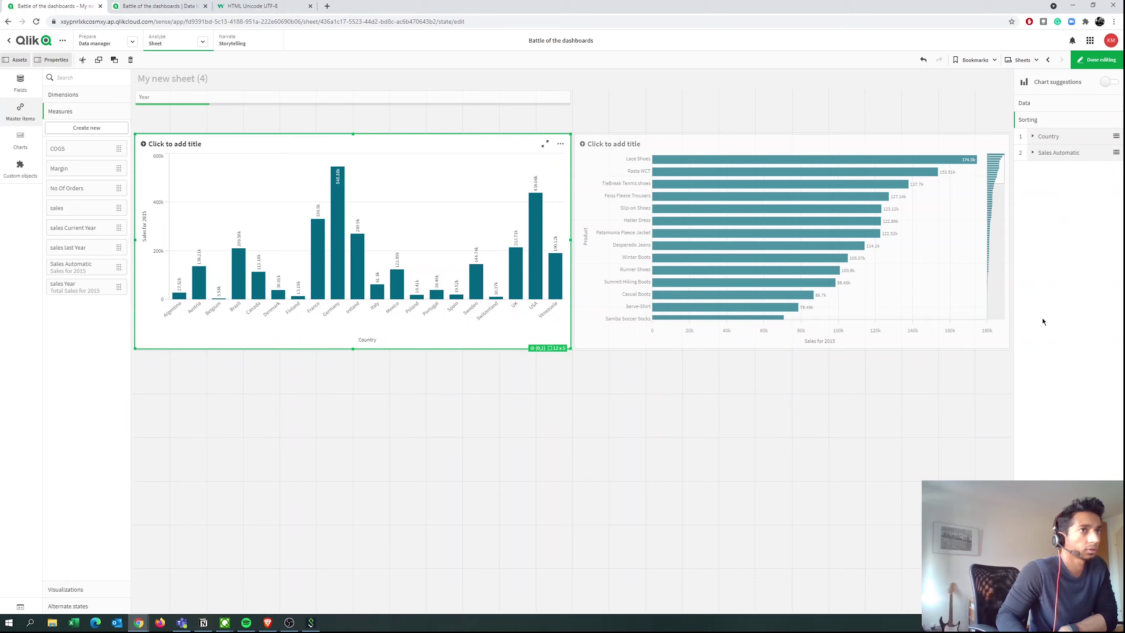
drag(1116, 152, 1112, 140)
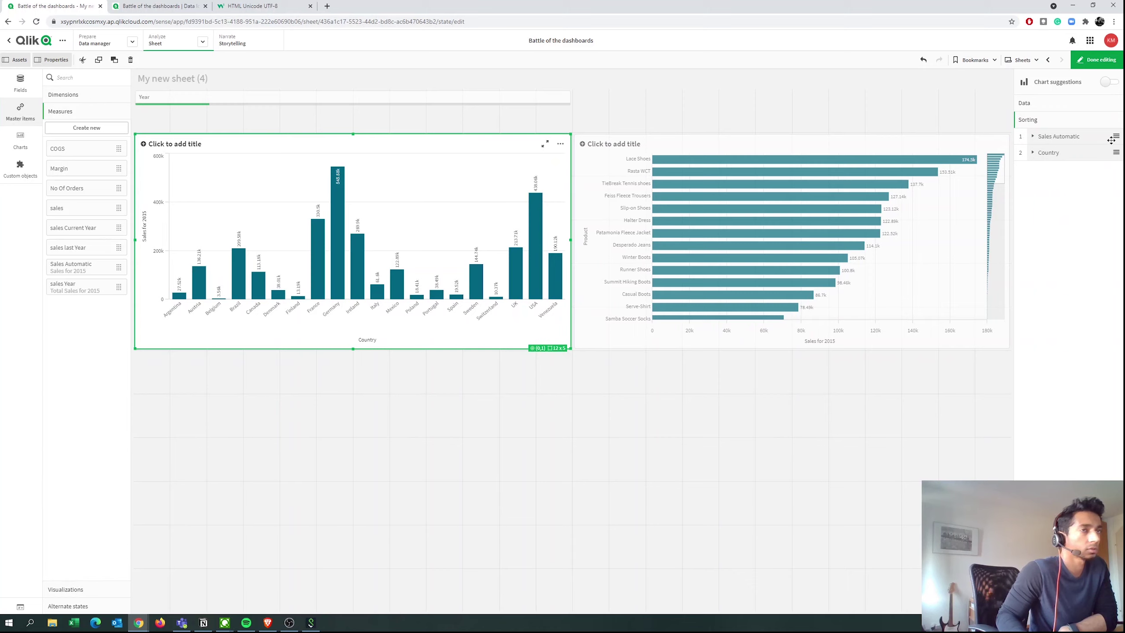
click(1073, 58)
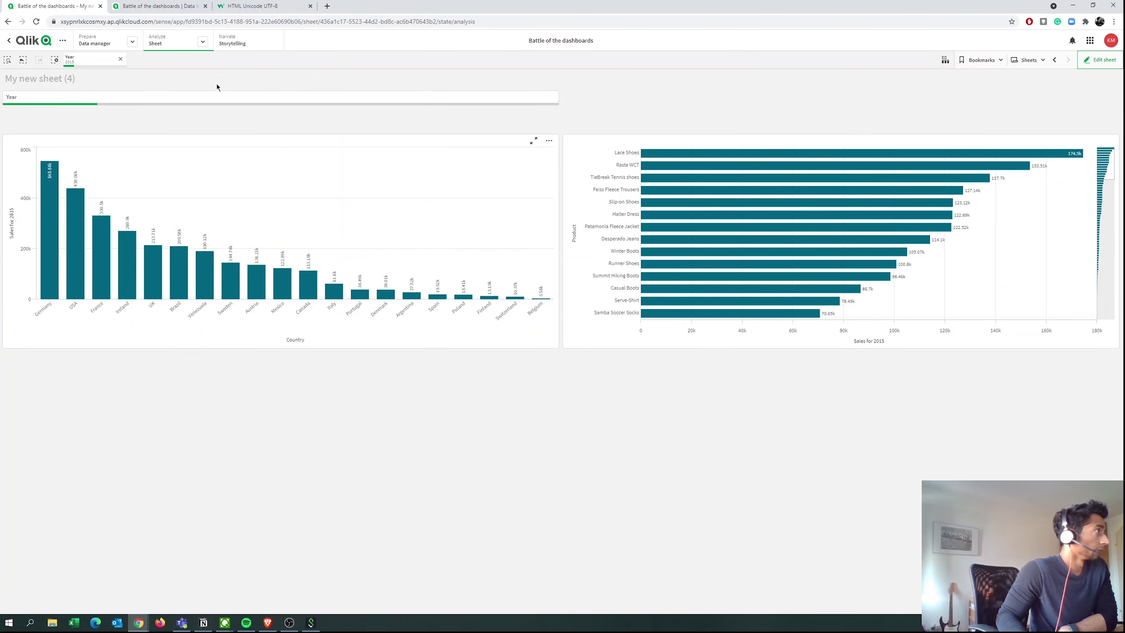
- Clear the Year 2015 selection and keep the sheet in analysis mode
click(121, 59)
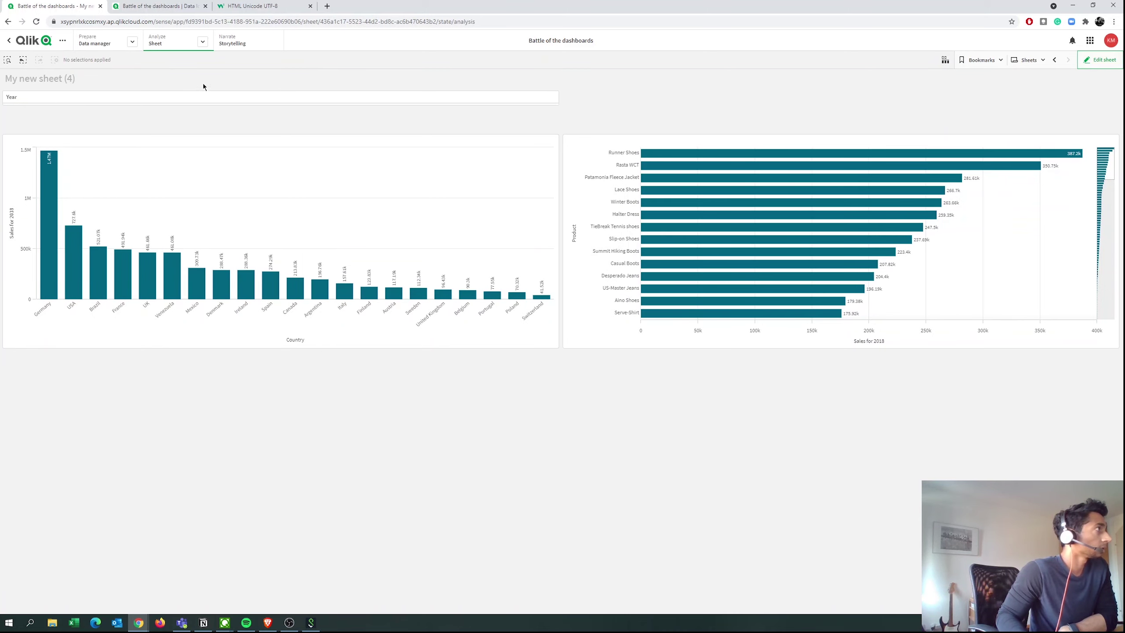
click(1094, 60)
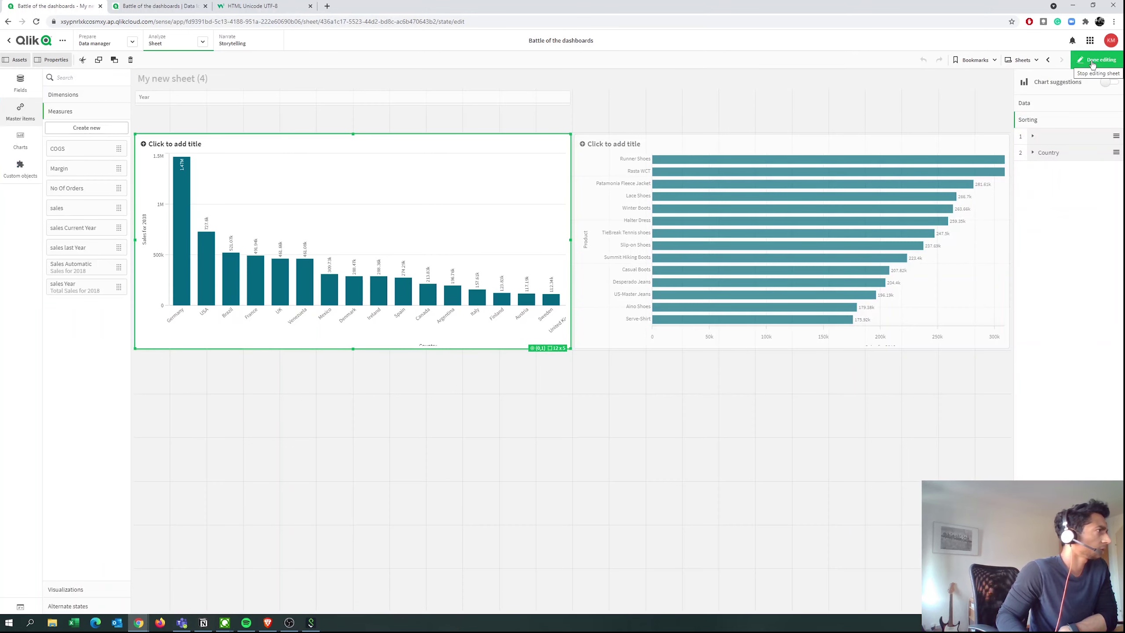
click(1092, 62)
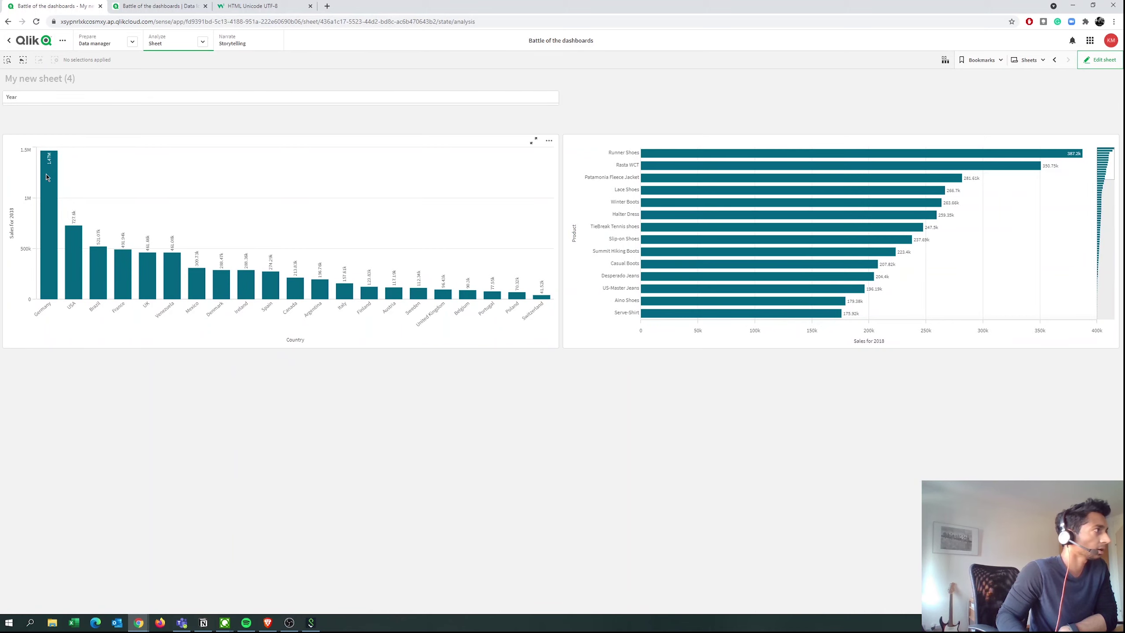
- Filter the sheet to Year 2014 to check the charts' sorting and axis labels, and clear the selection
click(132, 98)
click(287, 167)
click(339, 444)
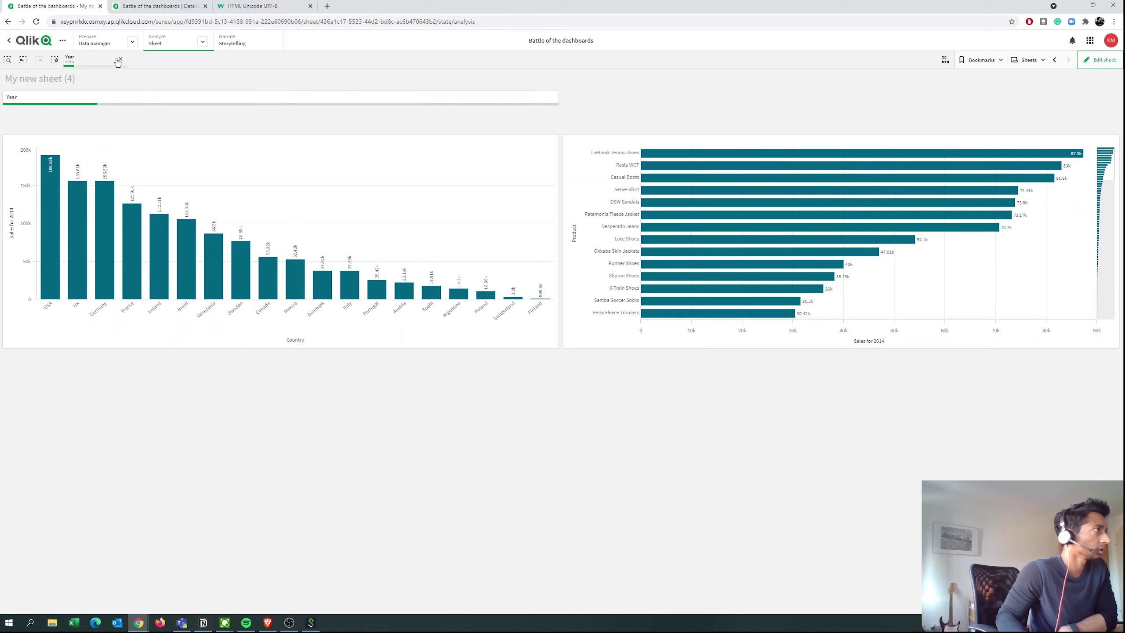
key(ctrl+shift+d)
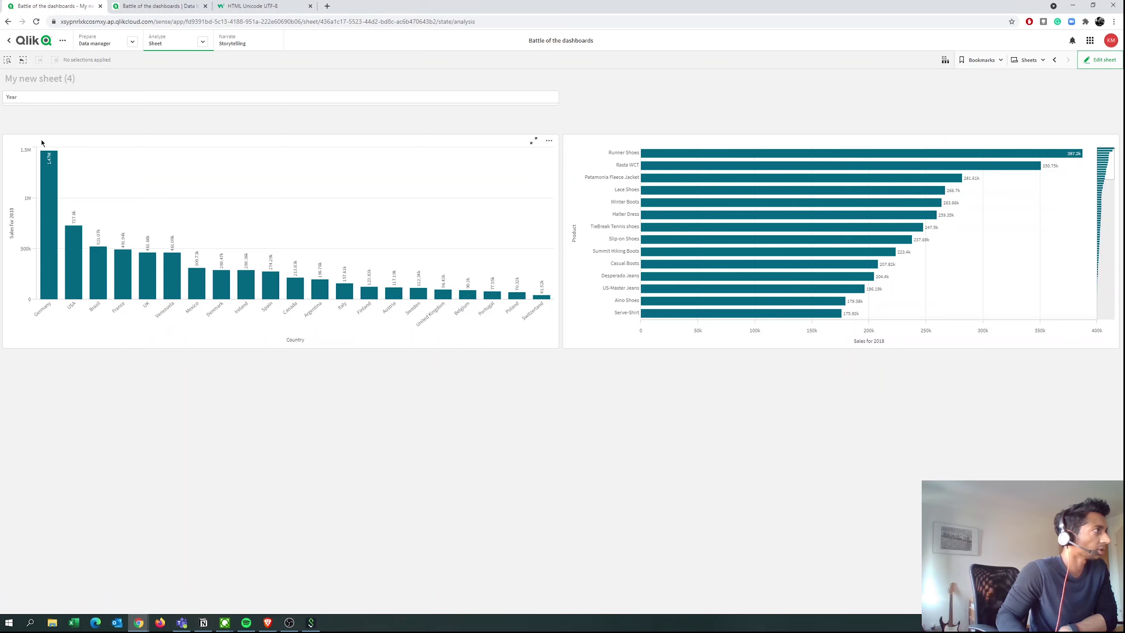
- Reopen the sheet for editing and show the general appearance settings of the country bar chart
click(1101, 59)
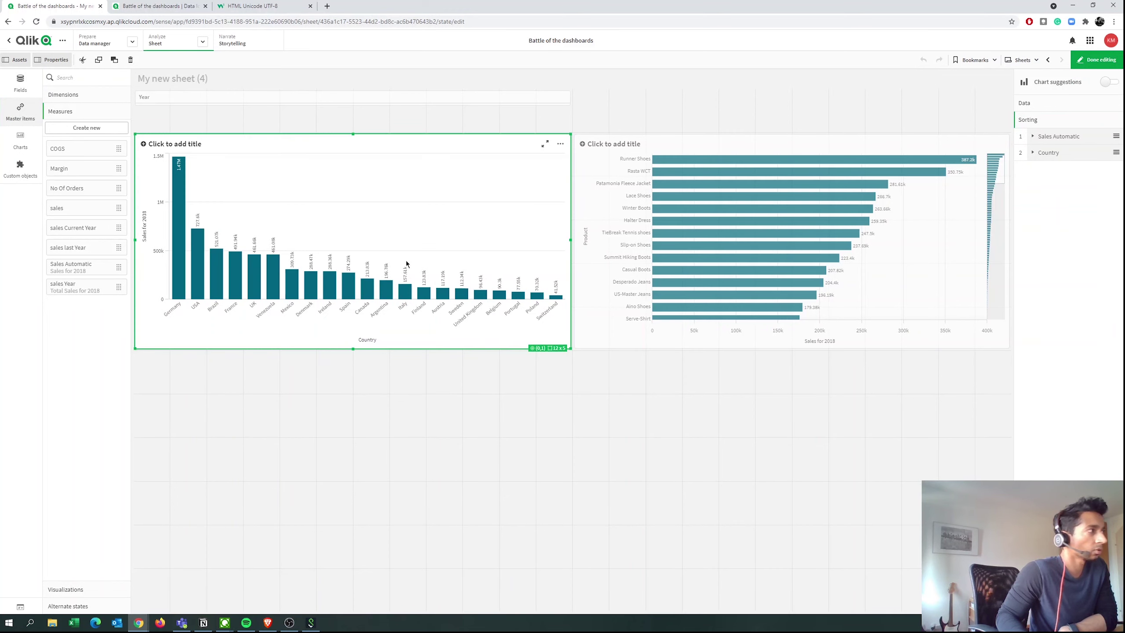
click(1055, 105)
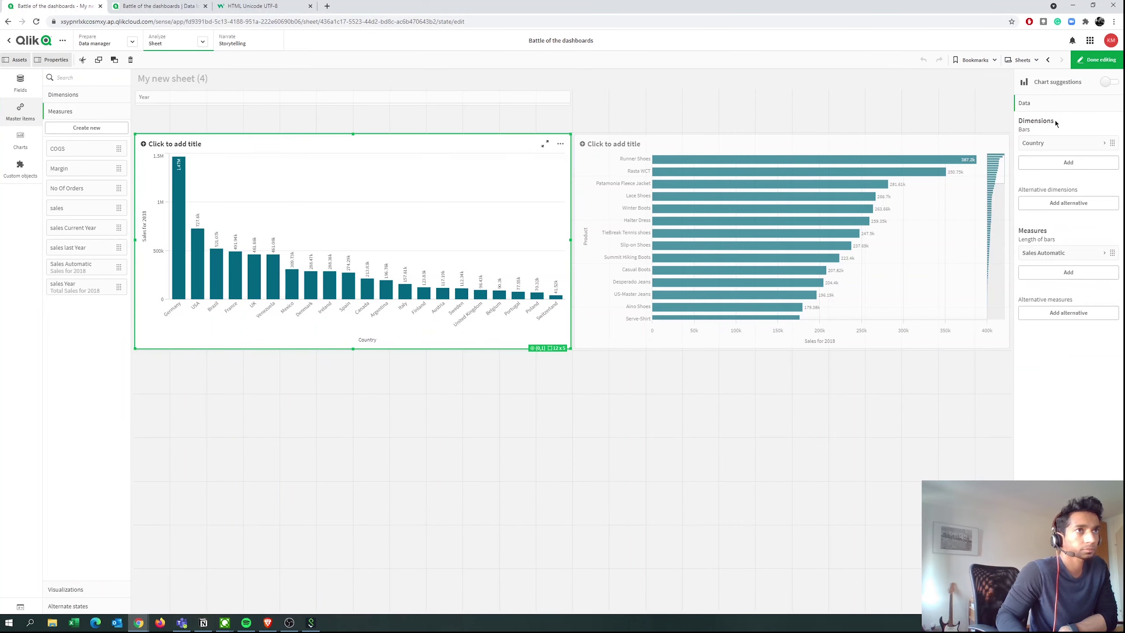
click(84, 95)
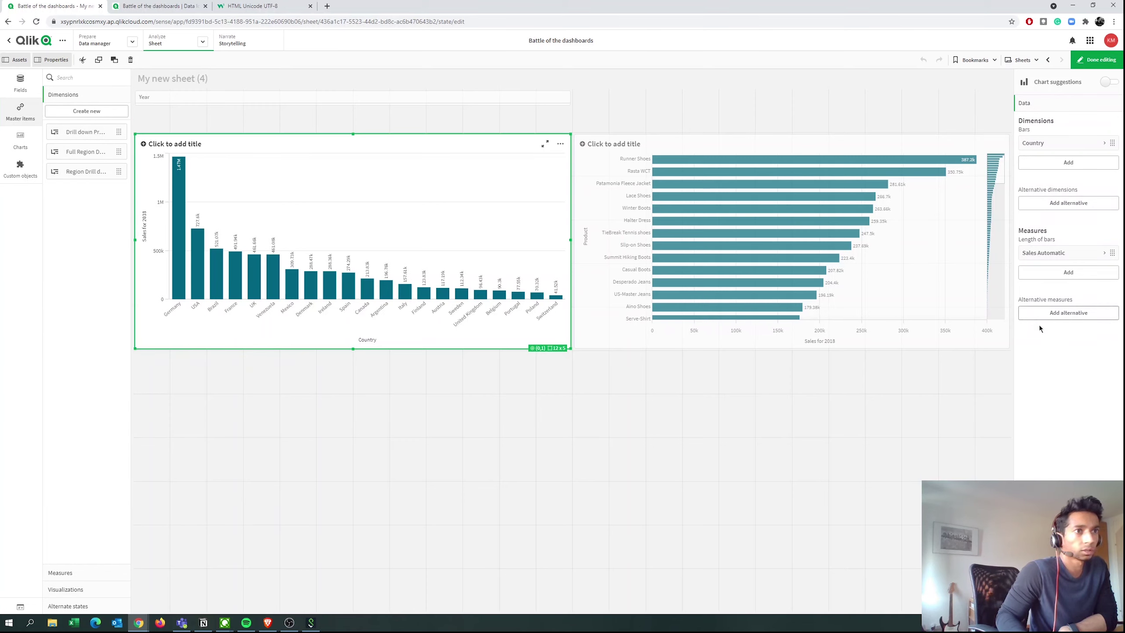
click(1038, 348)
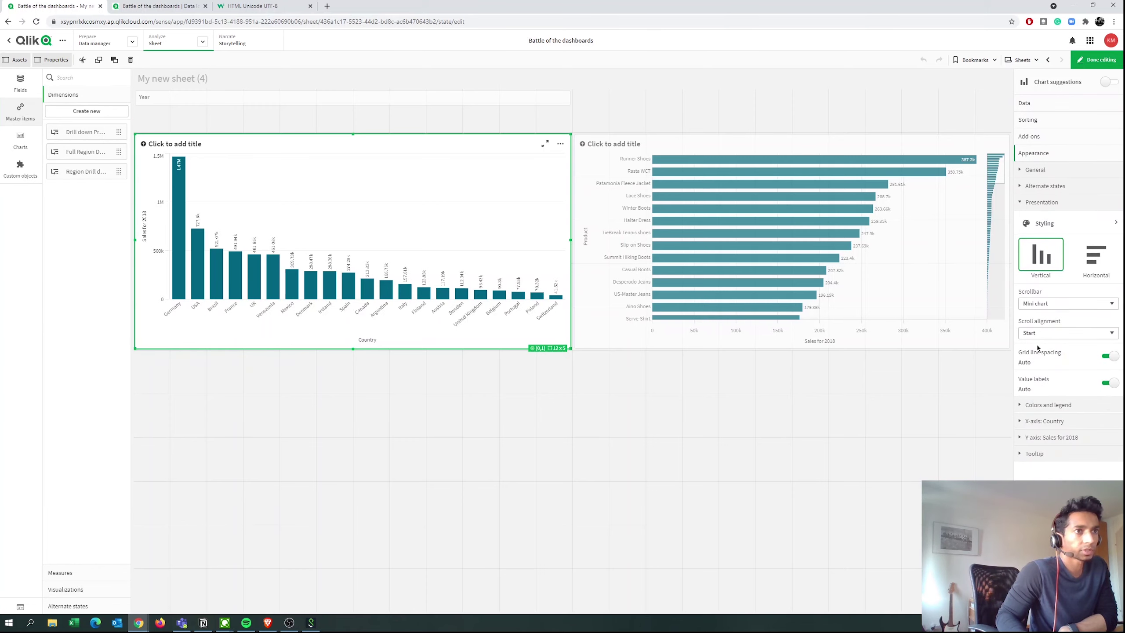
click(1039, 203)
click(1037, 171)
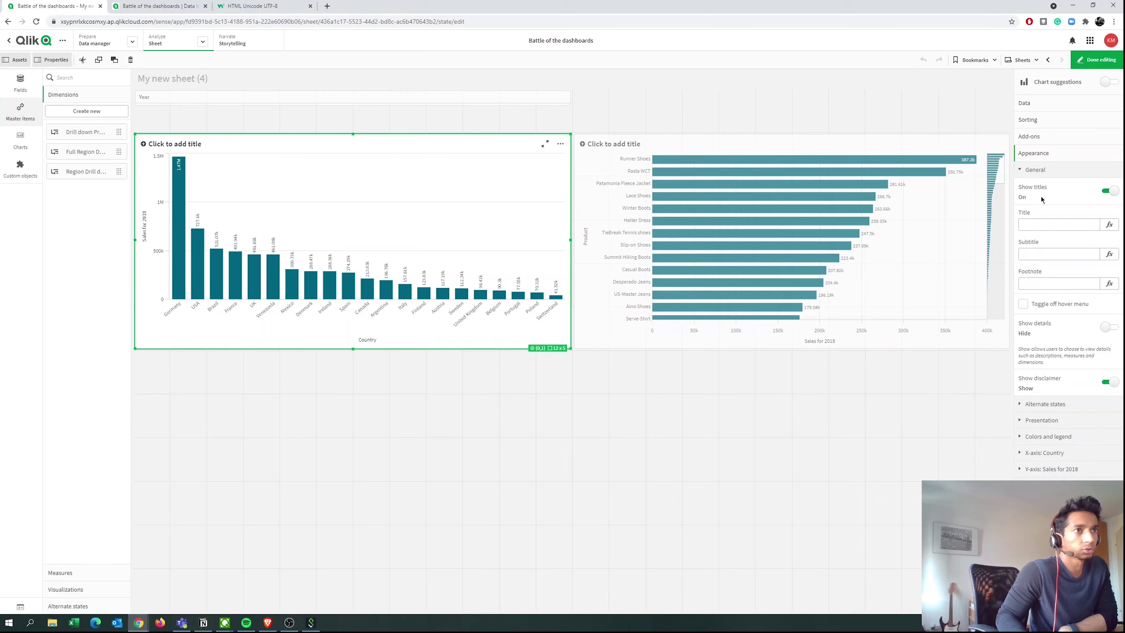
- Begin an expression for the country chart's title with the text 'Sales per Country for '
click(1108, 227)
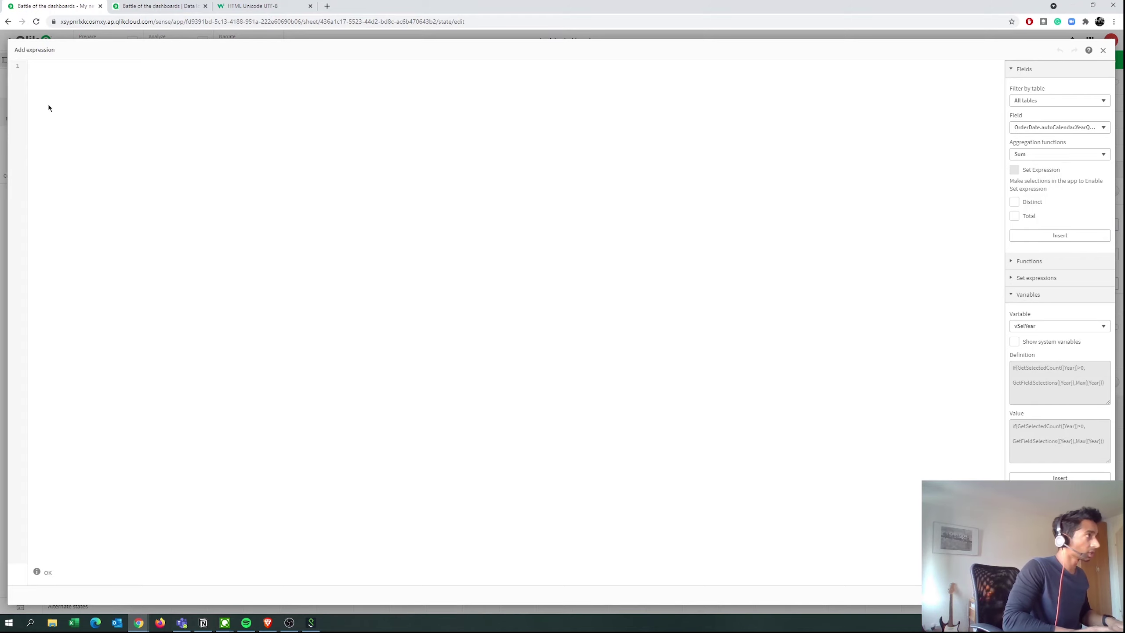
text(')
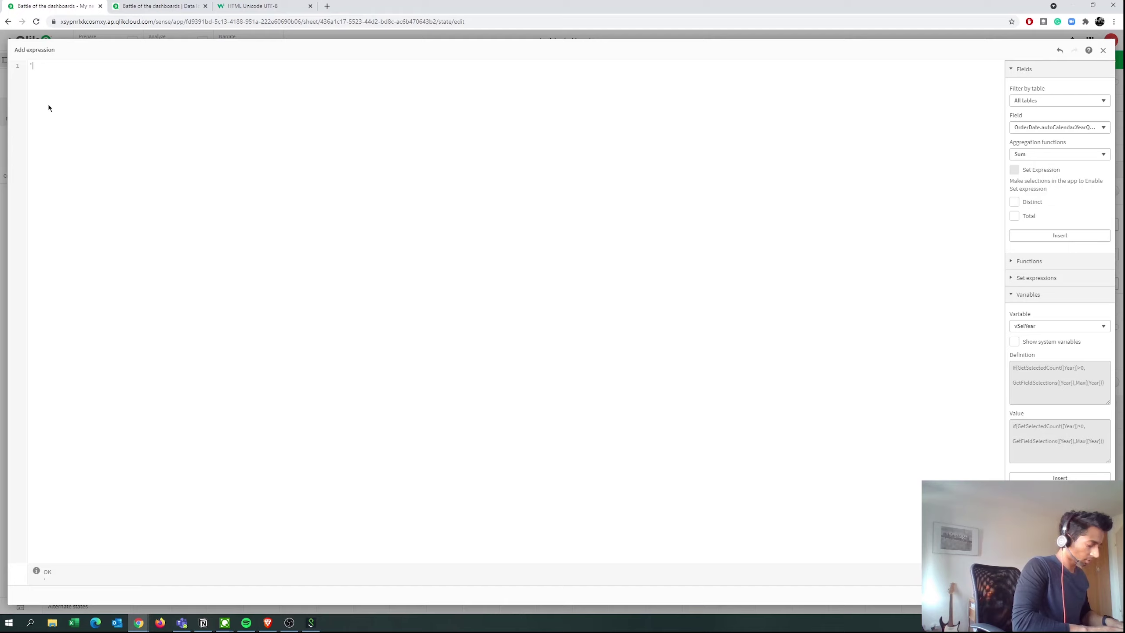
text(Sales)
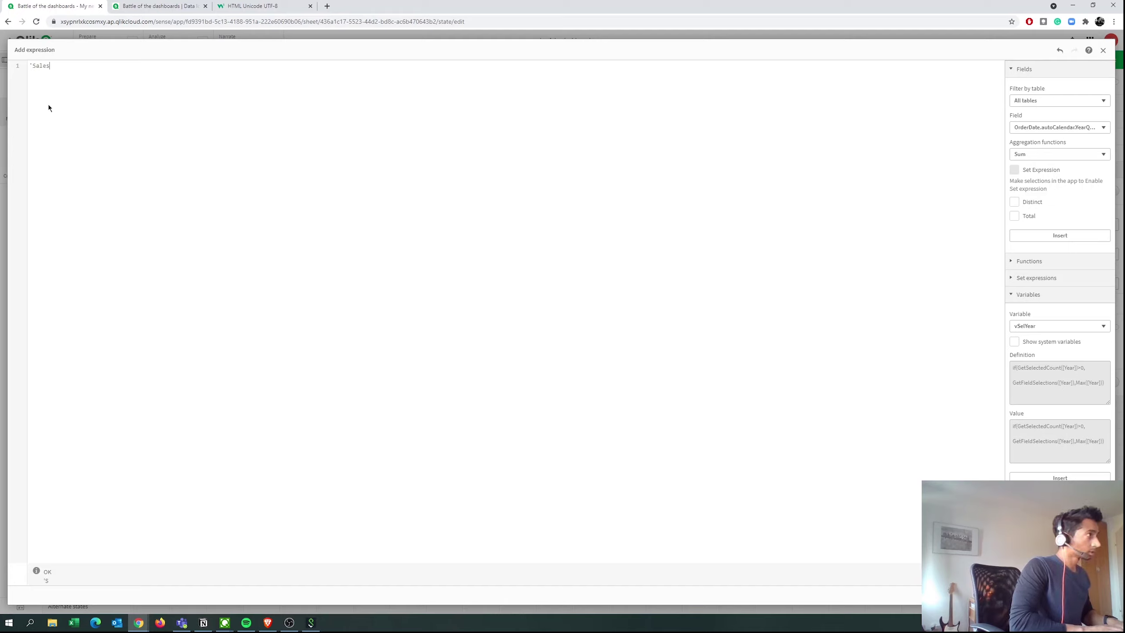
text( per )
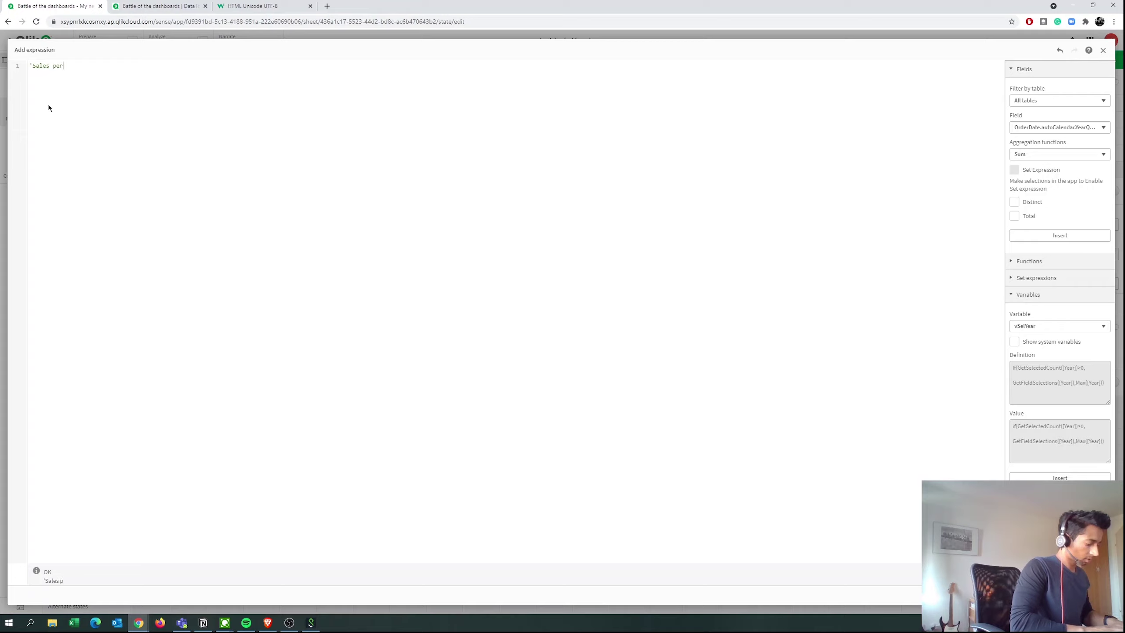
text(COuntry)
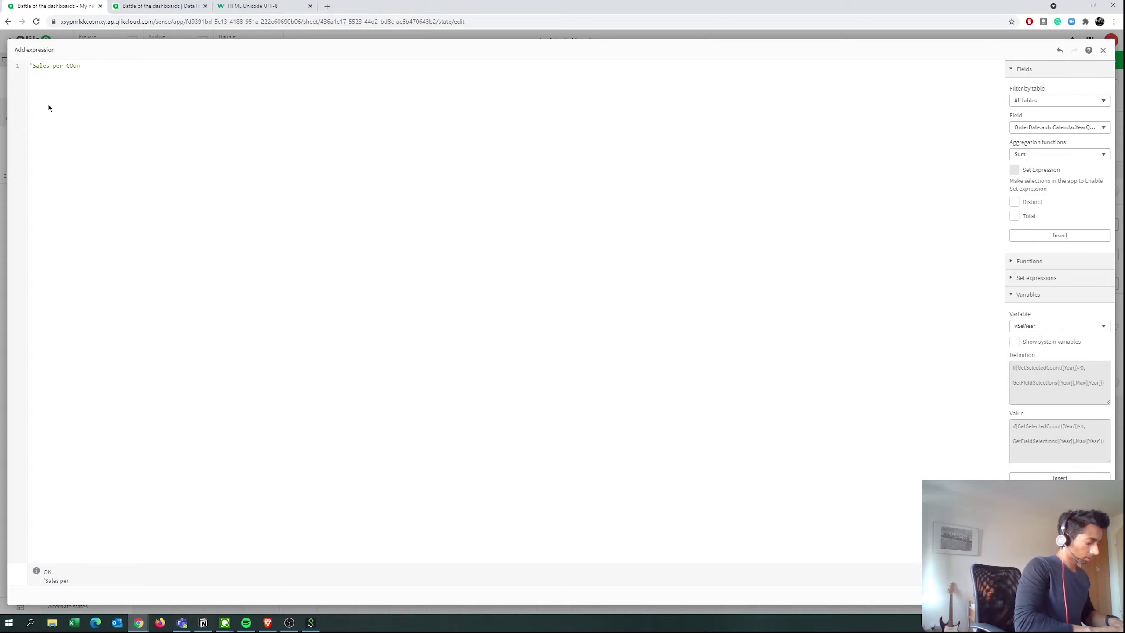
key(BackSpace)
key(BackSpace)
key(BackSpace)
key(BackSpace)
key(BackSpace)
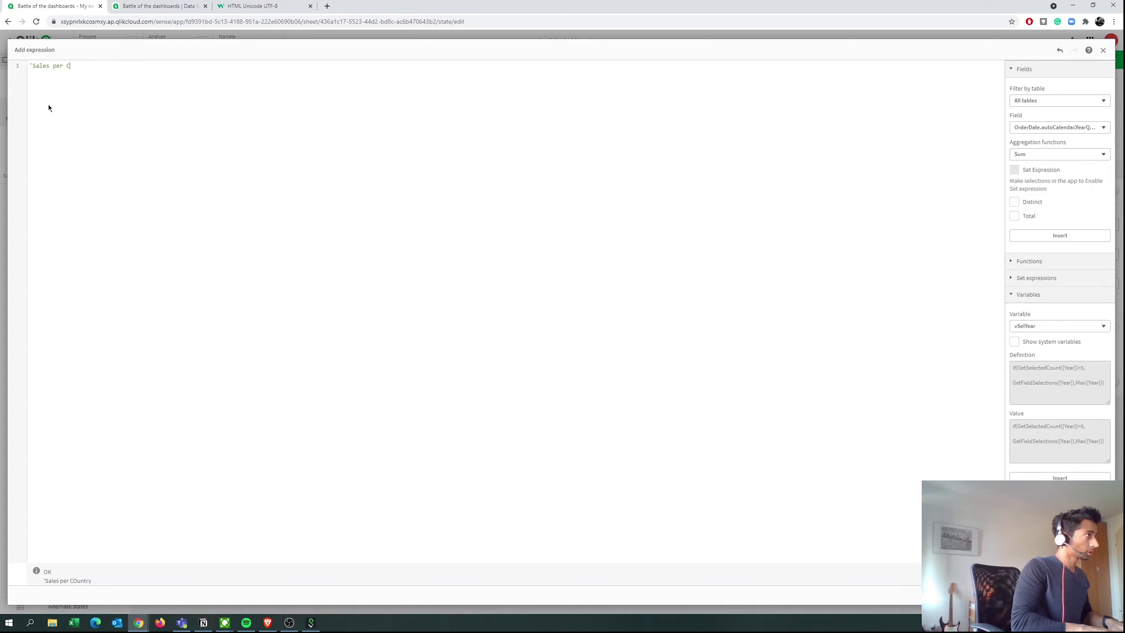
text(ountry)
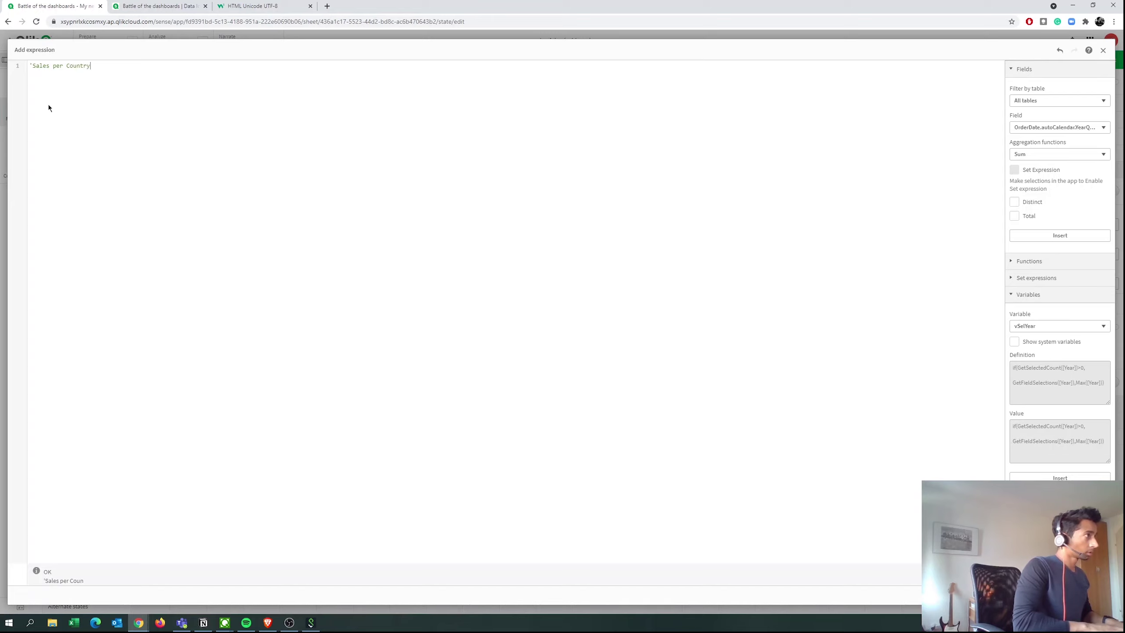
text( for )
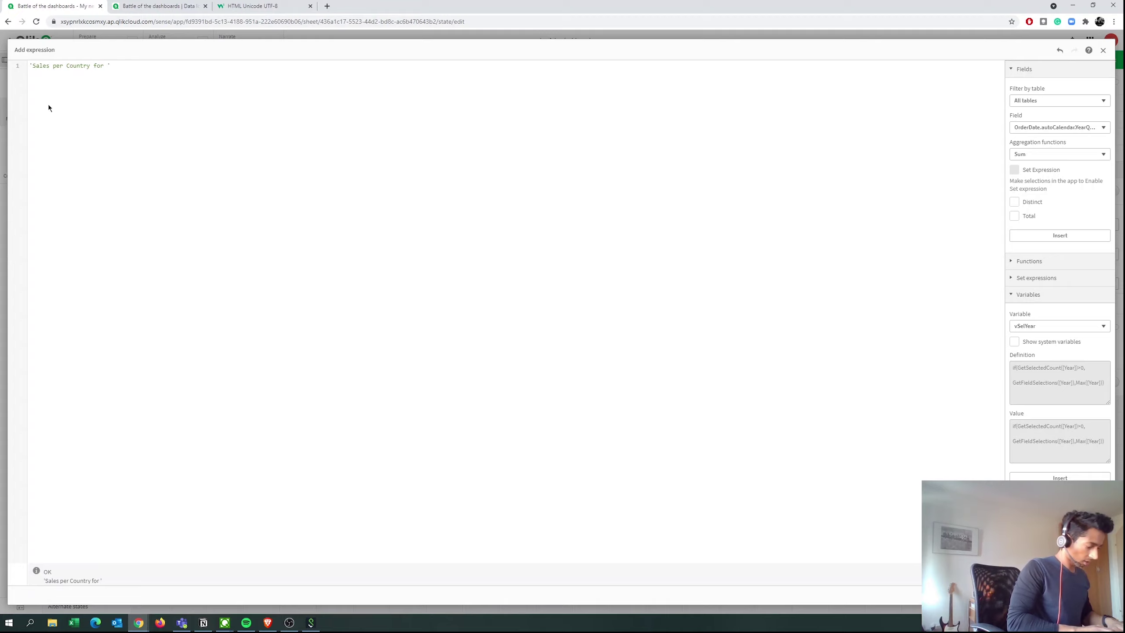
- Append &$(vSelYear) to the country chart's title expression, apply it, and finish editing the sheet
text('&¤)
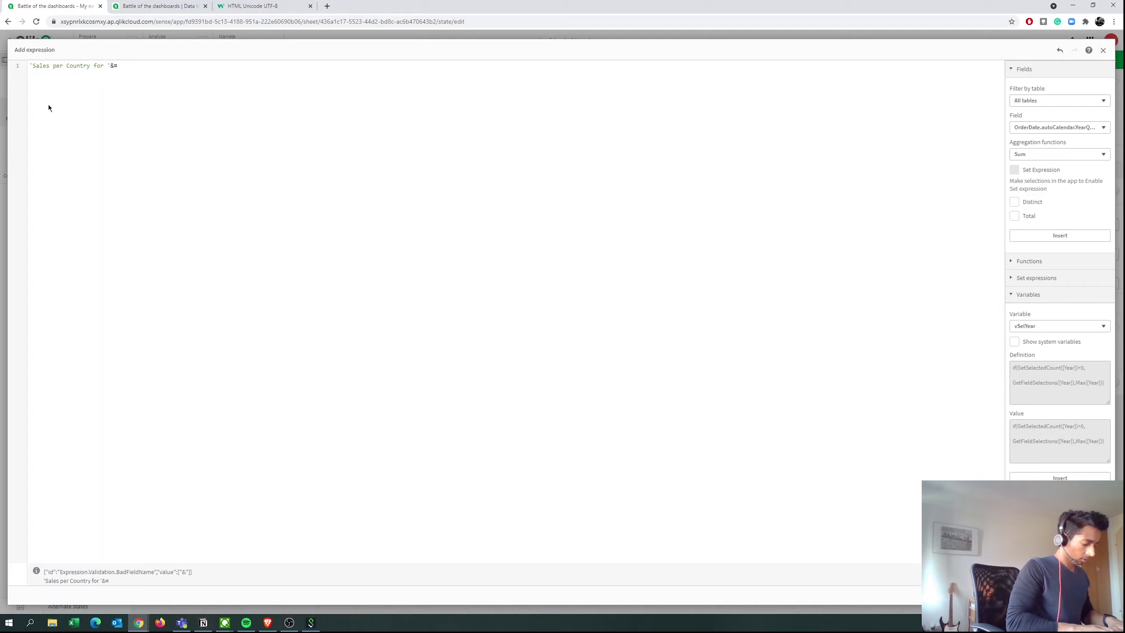
key(BackSpace)
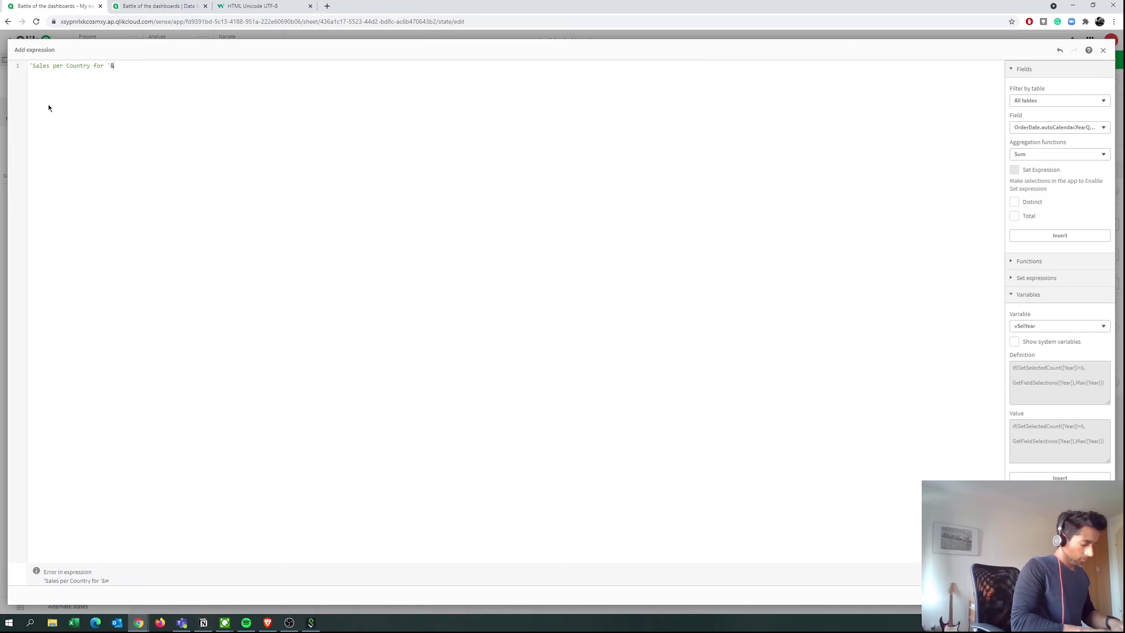
text($()
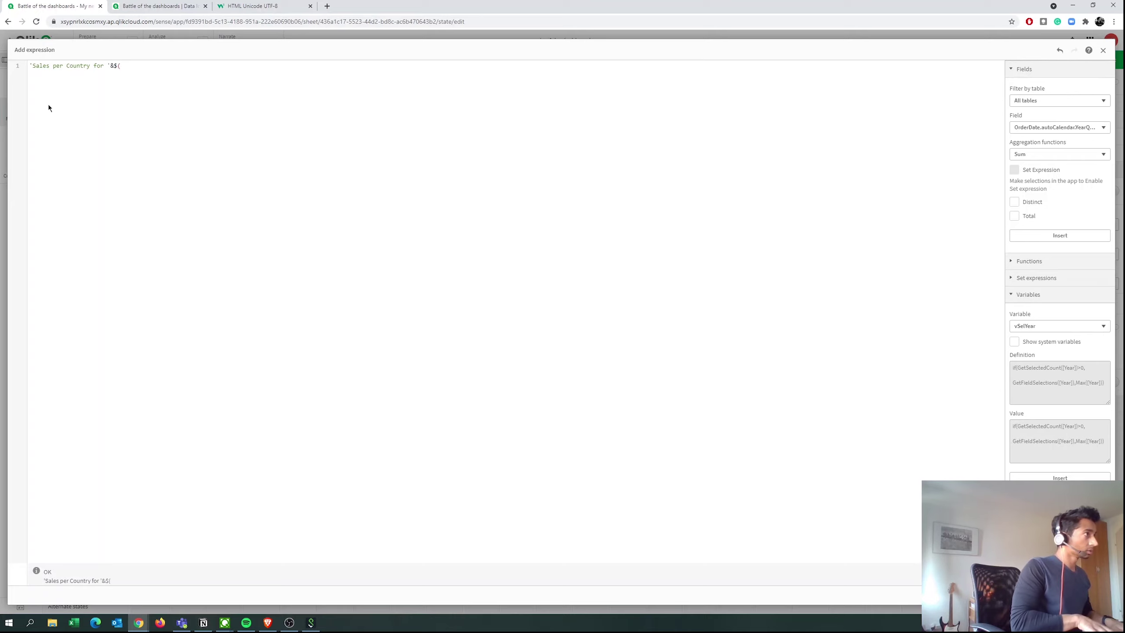
text(vSel)
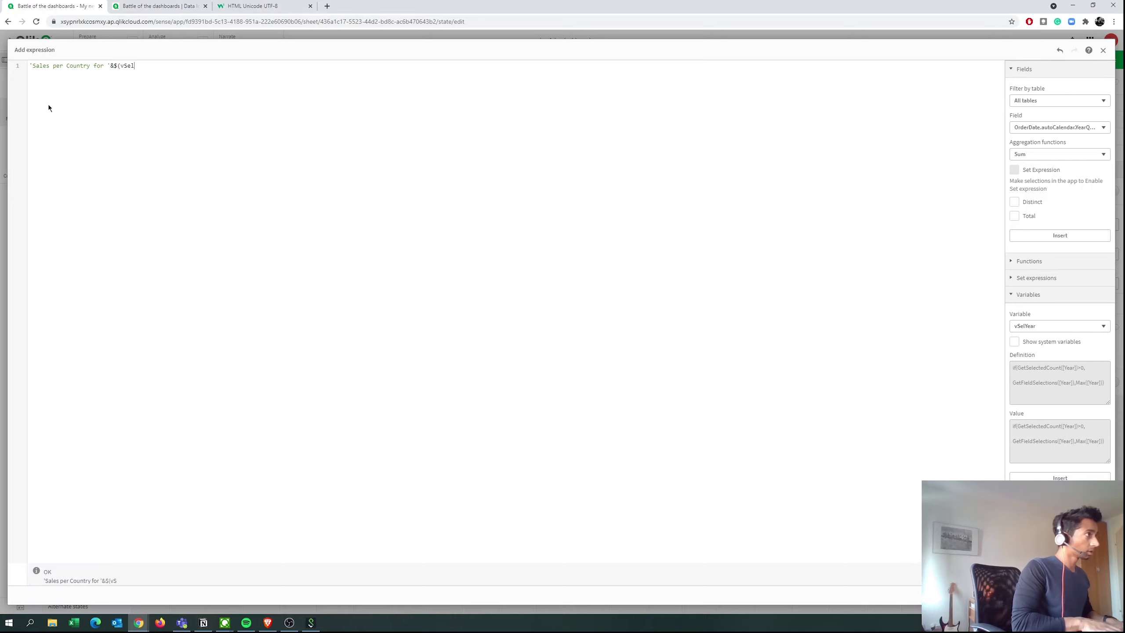
key(Return)
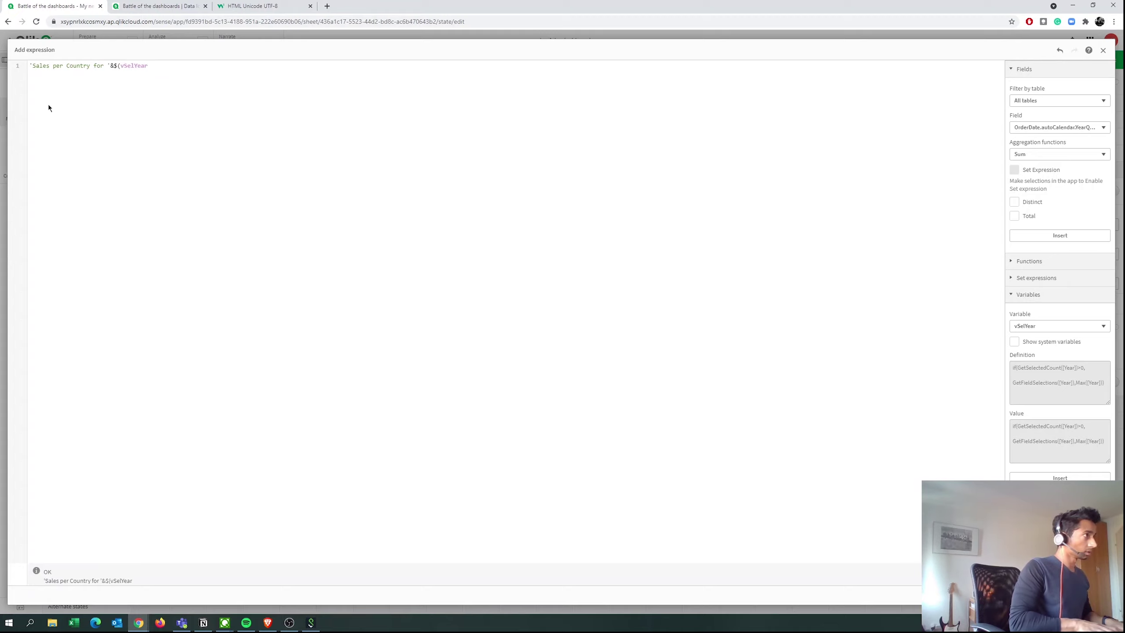
text()&)
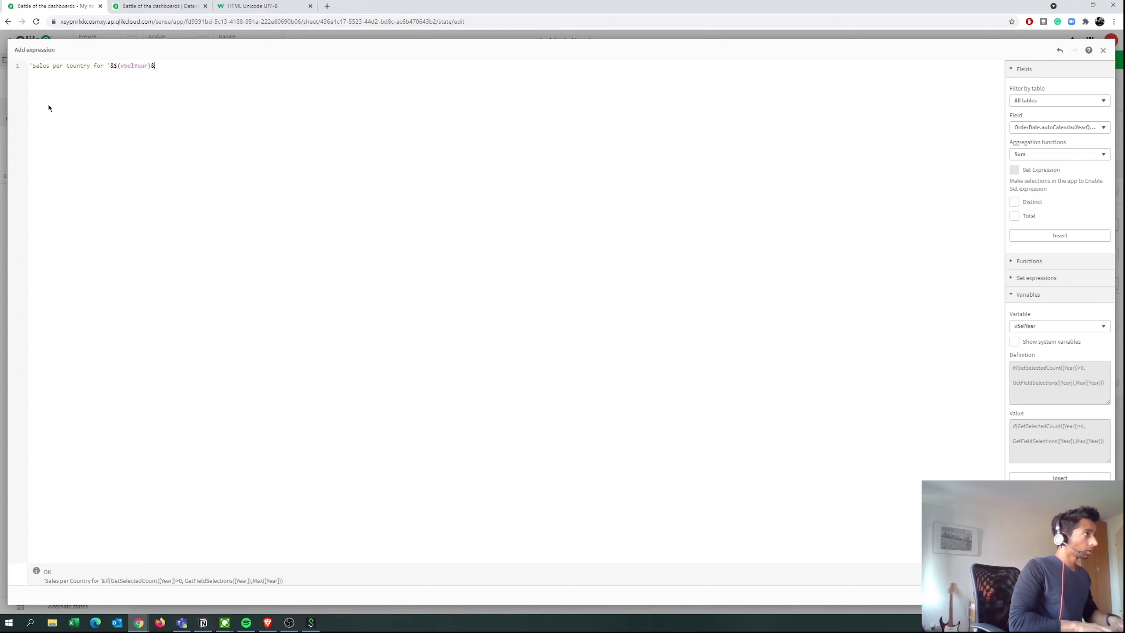
text(')
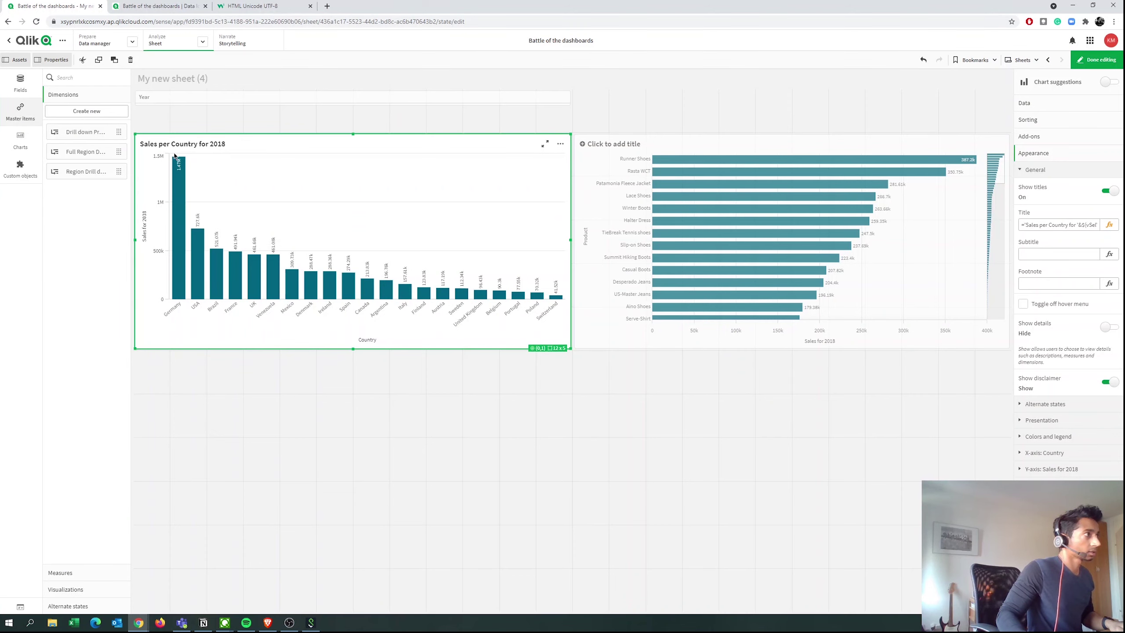
click(1106, 62)
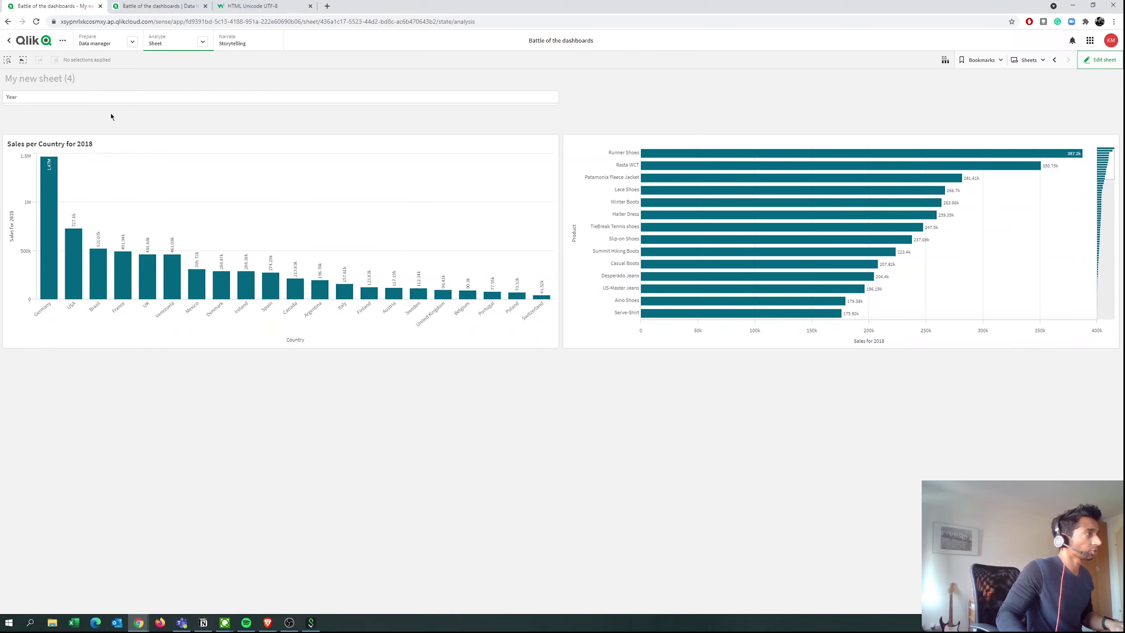
- Filter the sheet to Year 2015 to check the country chart's title, and clear the selection
click(117, 100)
click(287, 182)
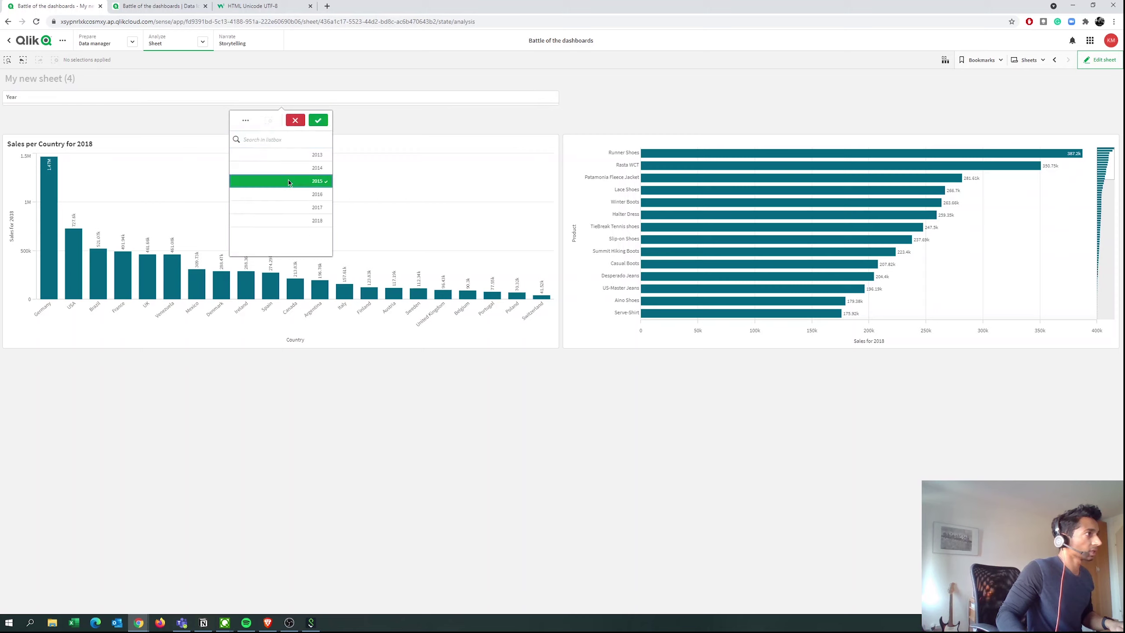
click(301, 283)
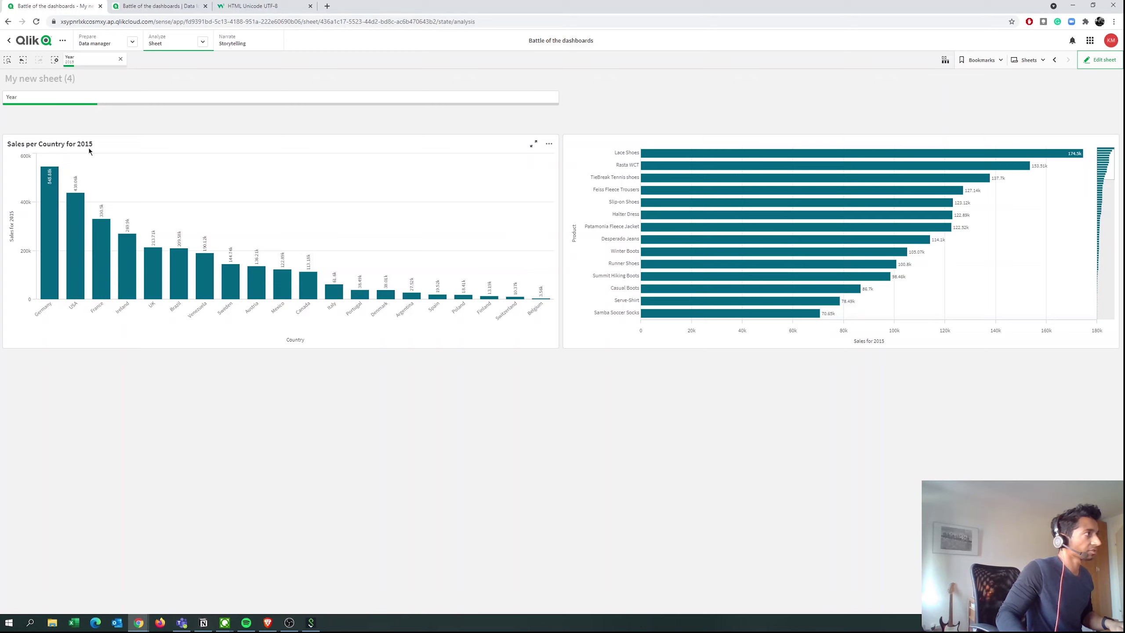
click(120, 59)
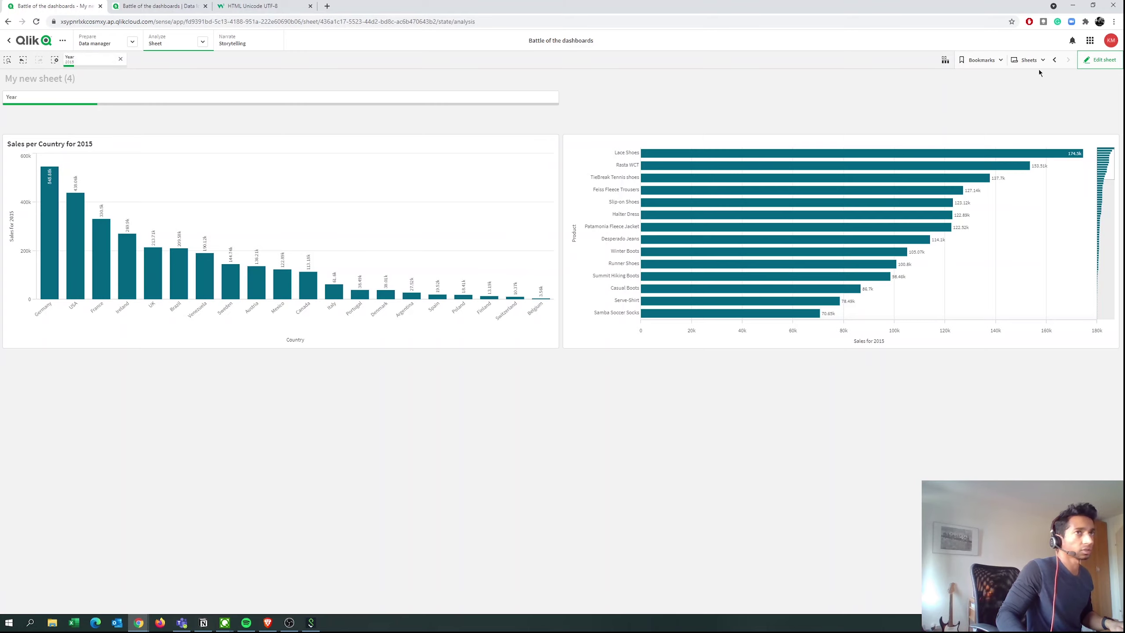
- Reopen the sheet for editing and begin a title expression for the product bar chart with the text 'Sales Per Product for '
click(1092, 61)
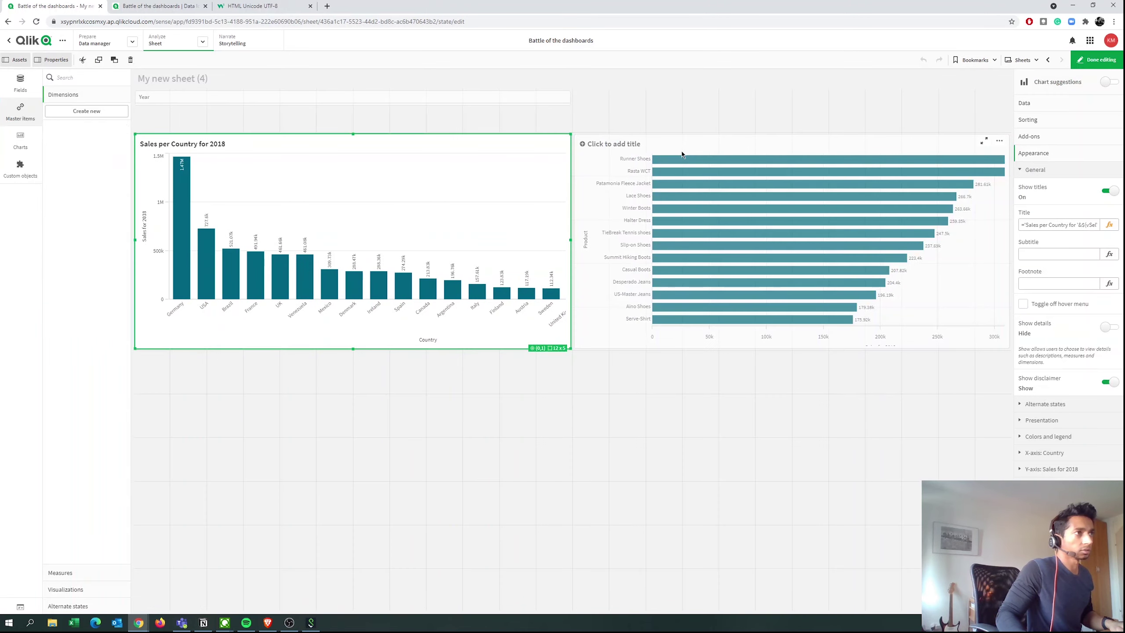
click(686, 141)
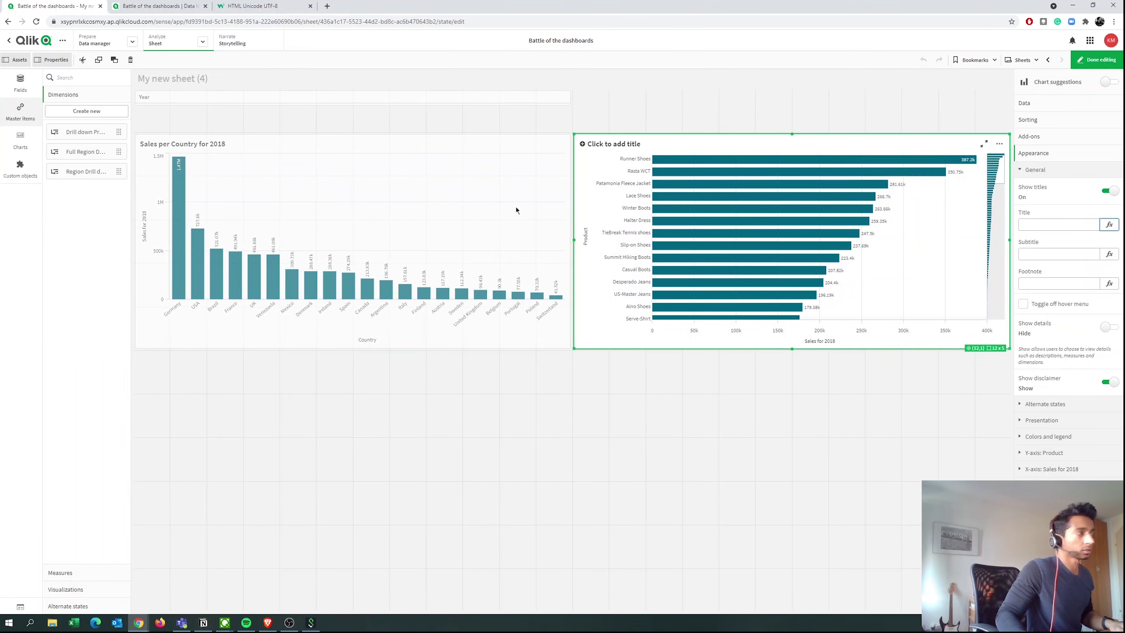
click(1110, 254)
text('Sales Per Product for )
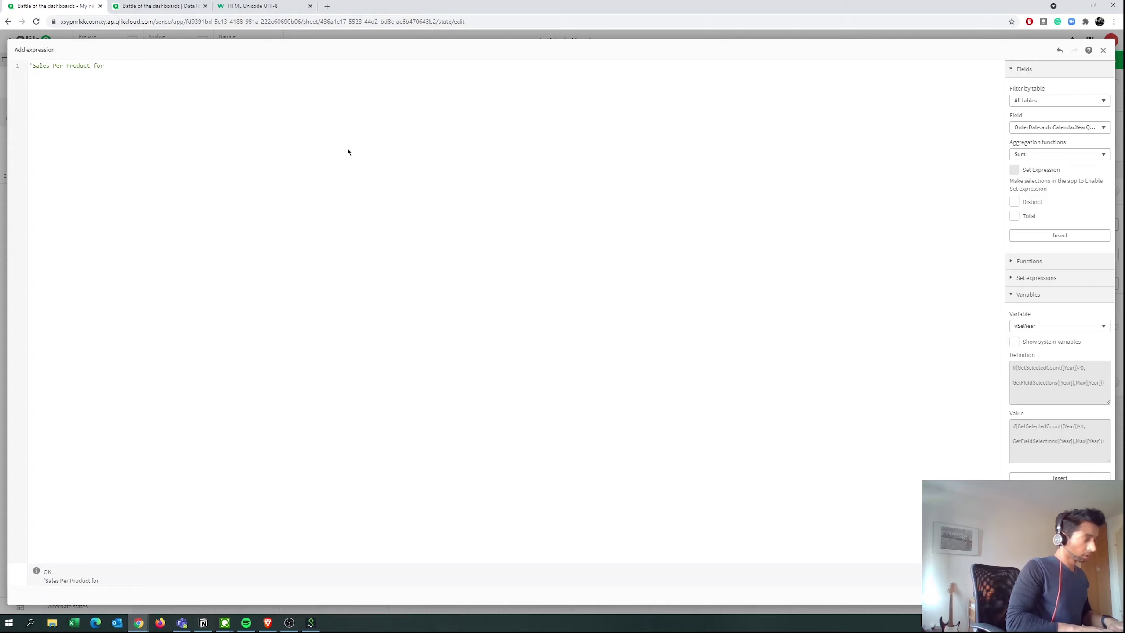
text(')
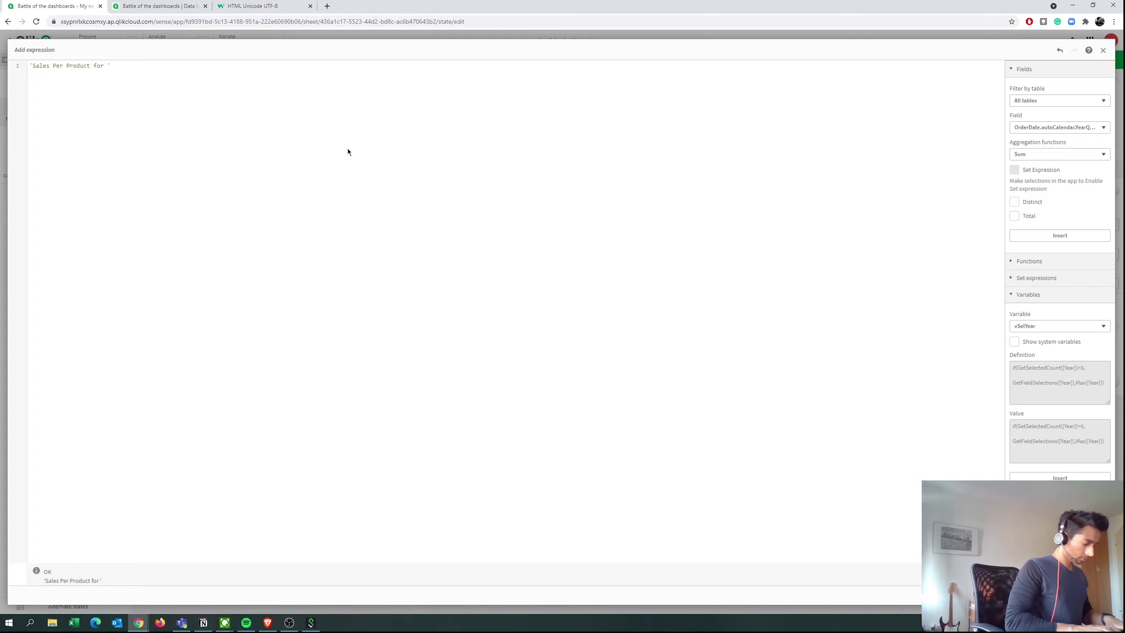
- Append &$(vSelYear) to the product chart's title expression, apply it, and finish editing the sheet
text(&)
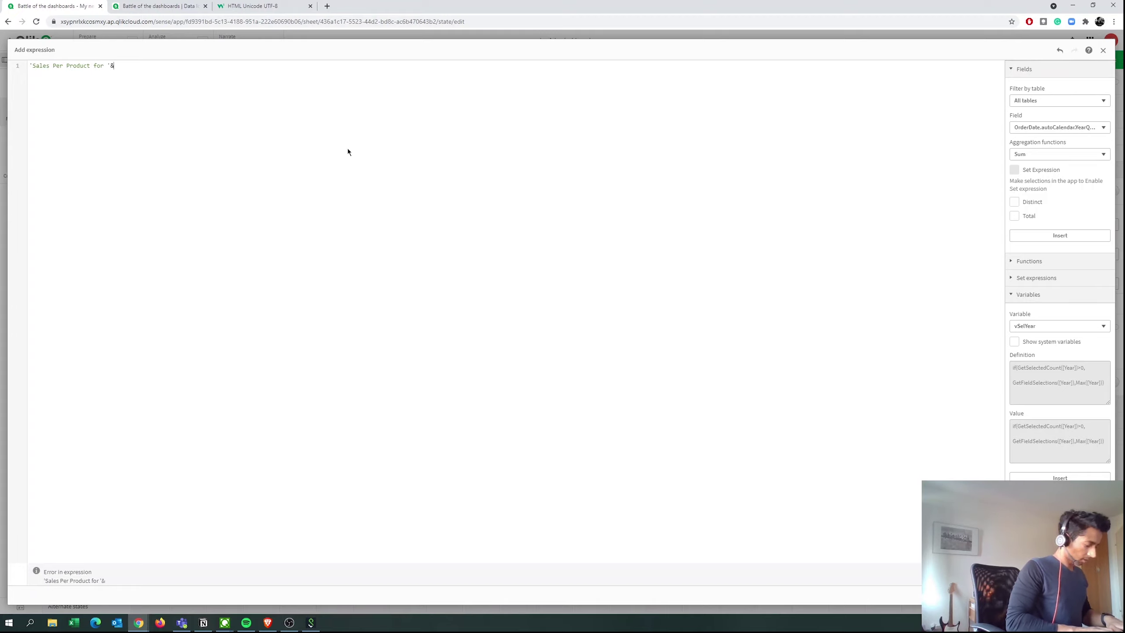
text($)
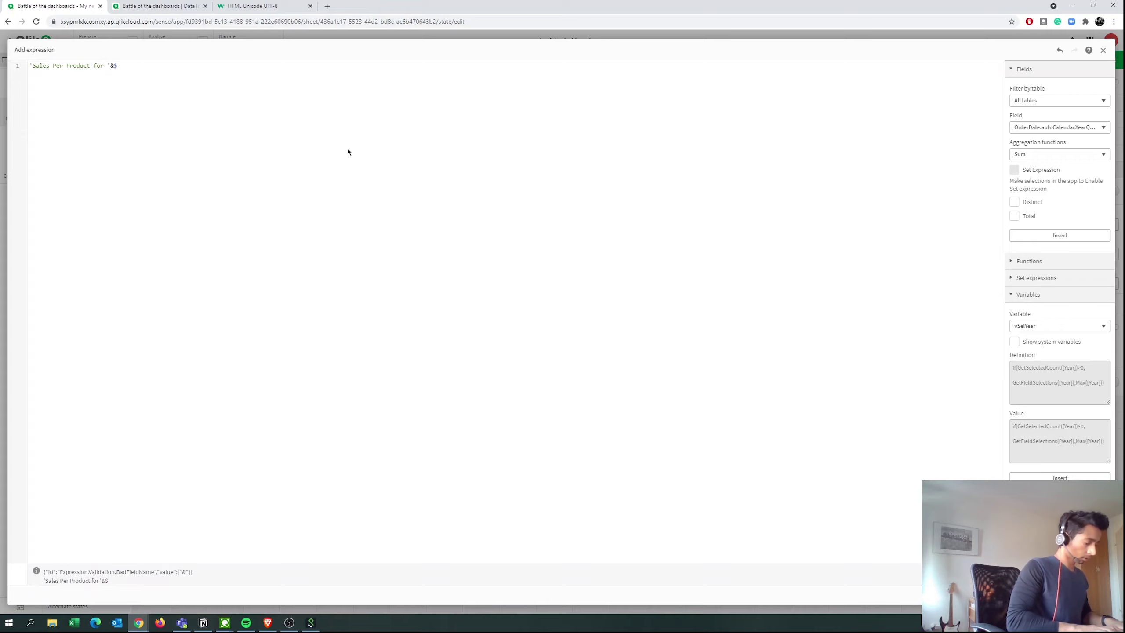
text((vS)
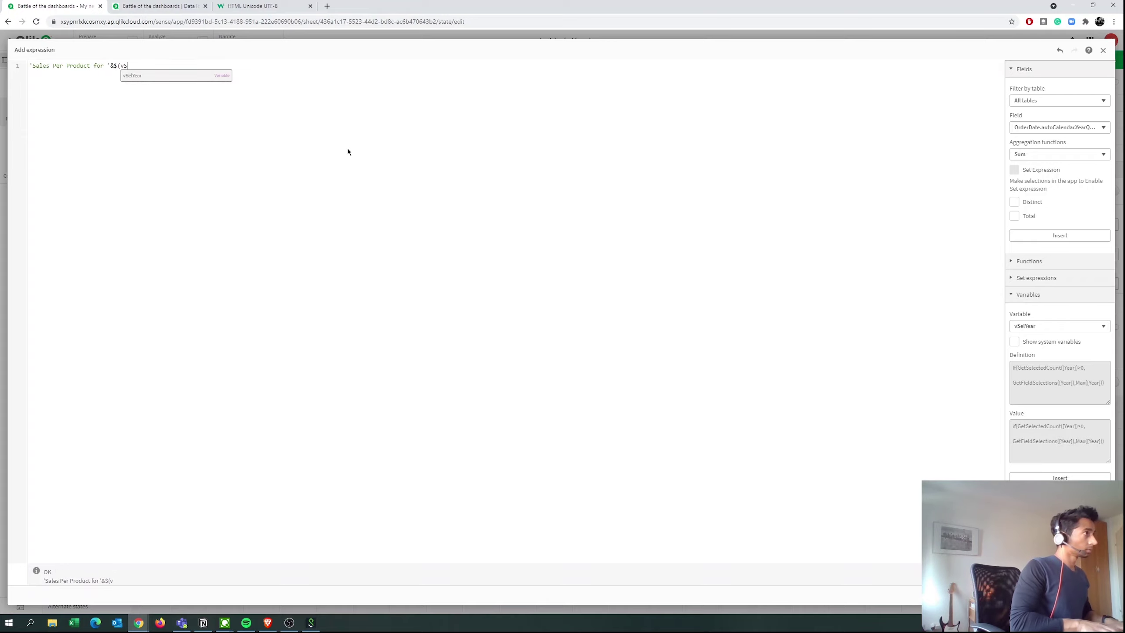
text(elYear))
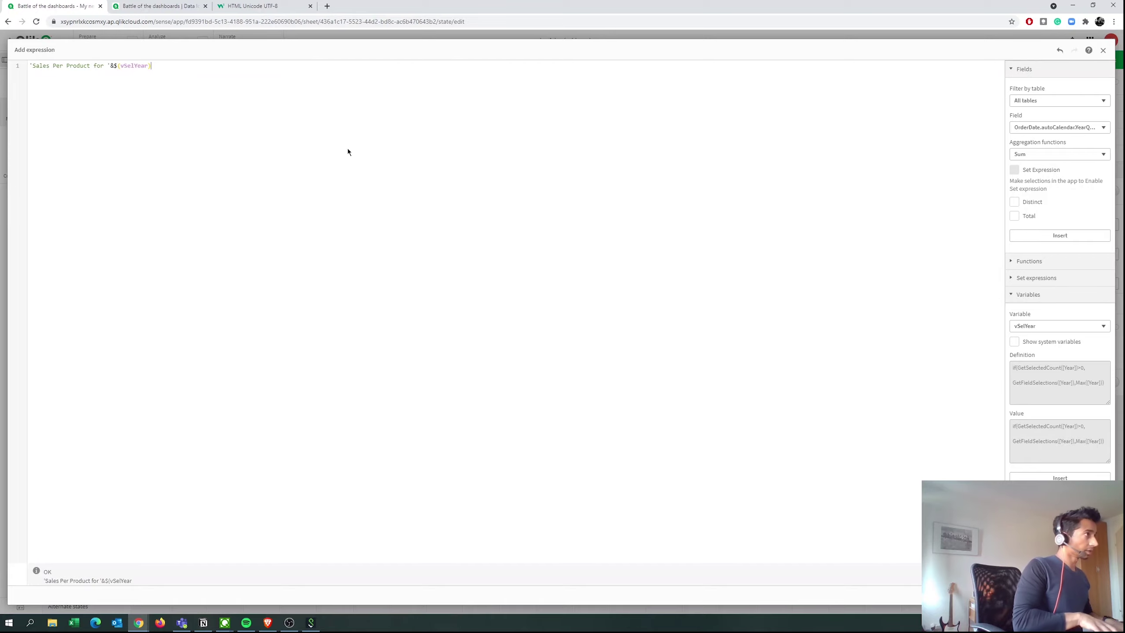
text(&')
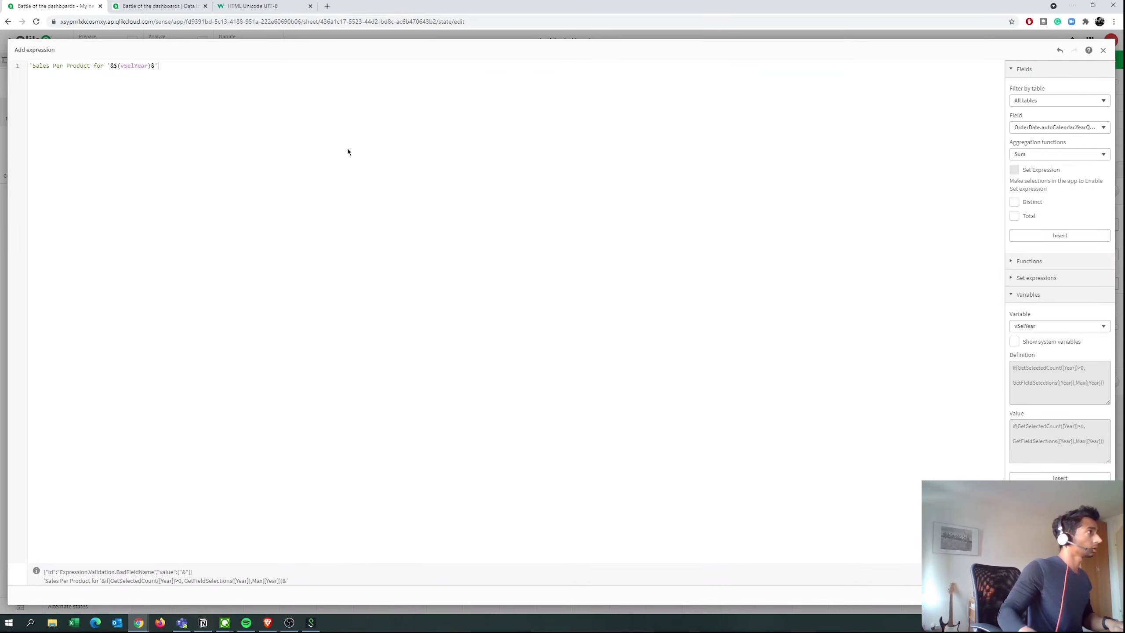
click(1094, 595)
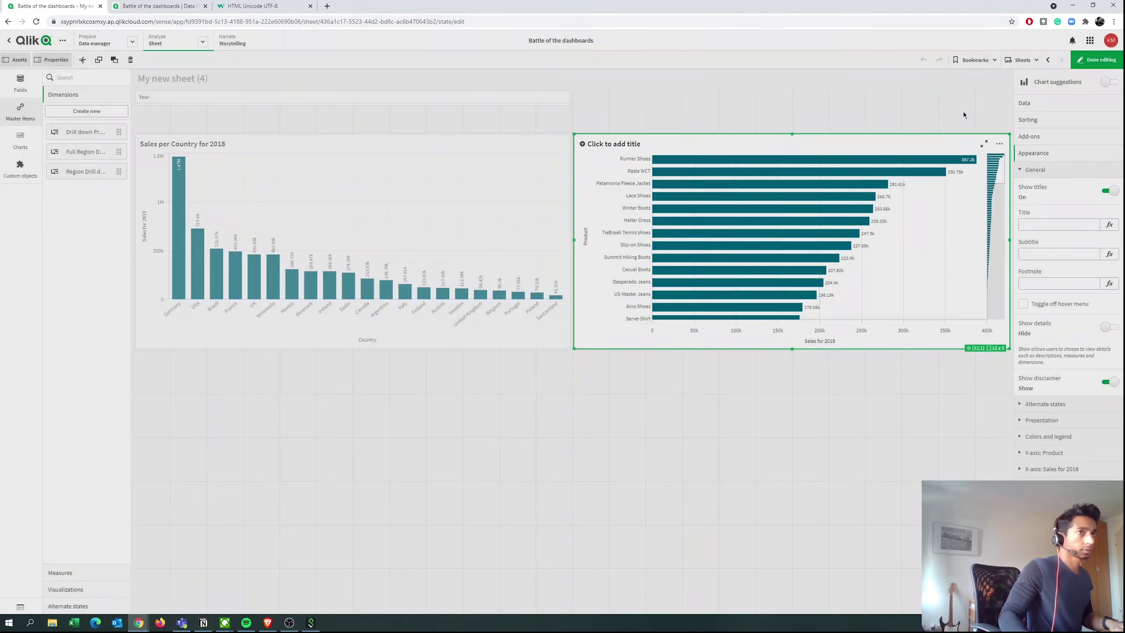
click(1095, 60)
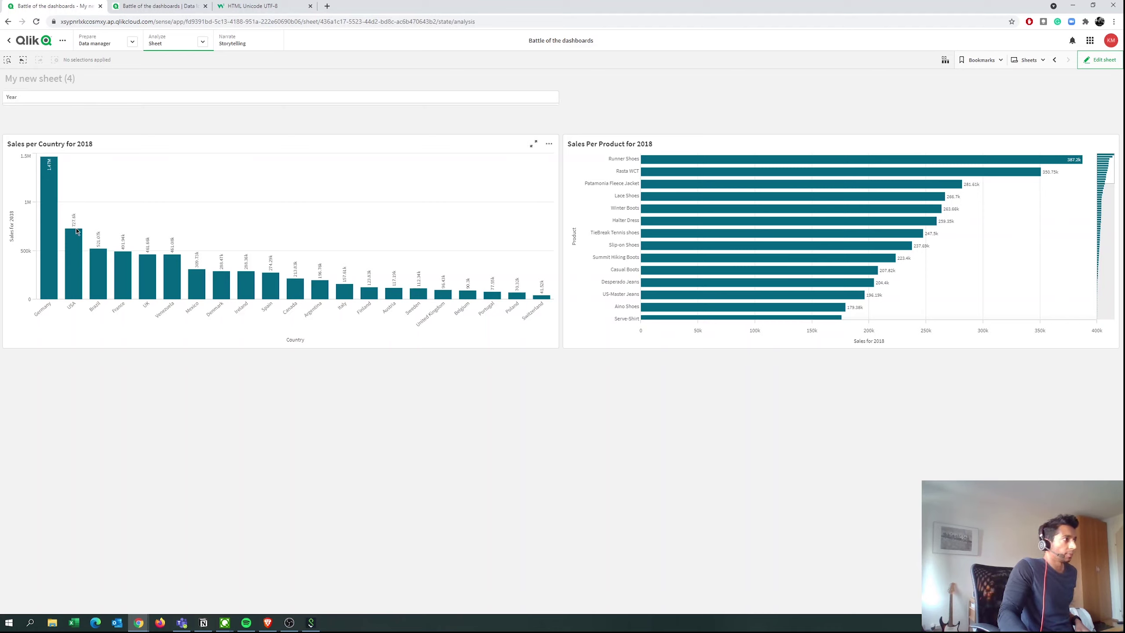
- Filter the sheet to Year 2015 to check the titles of both charts, and clear the selection
click(281, 97)
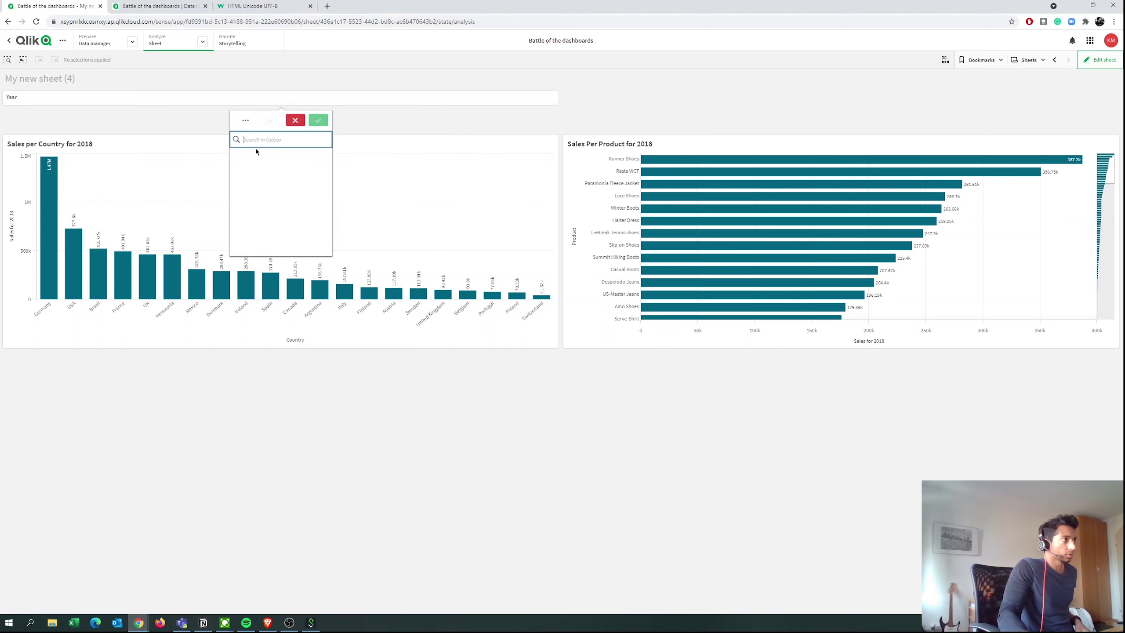
click(284, 181)
click(319, 122)
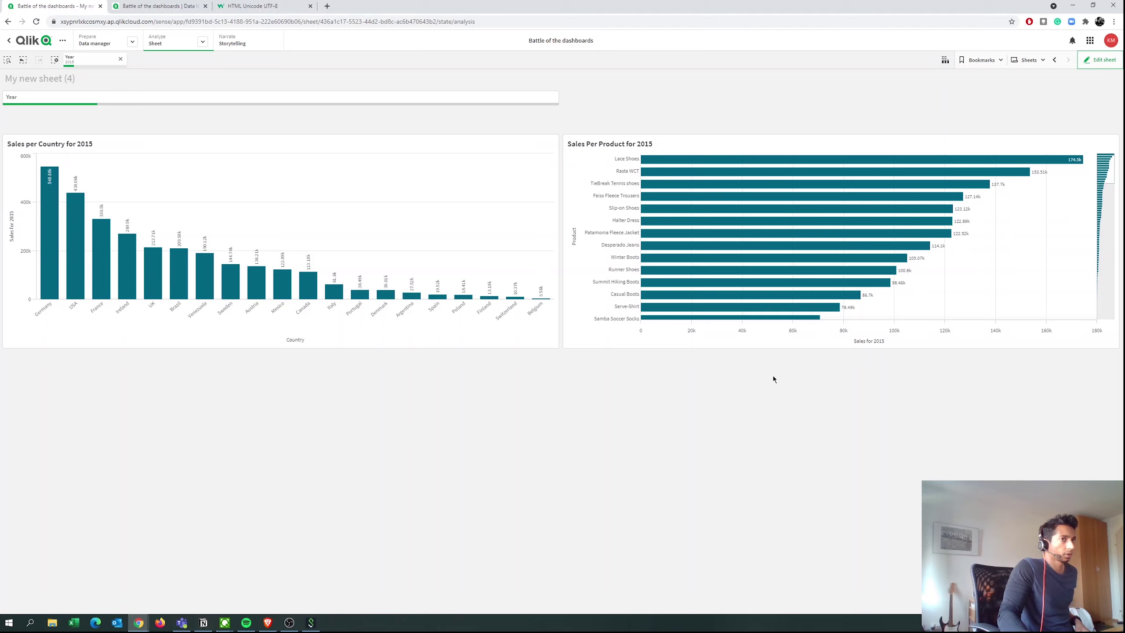
click(226, 102)
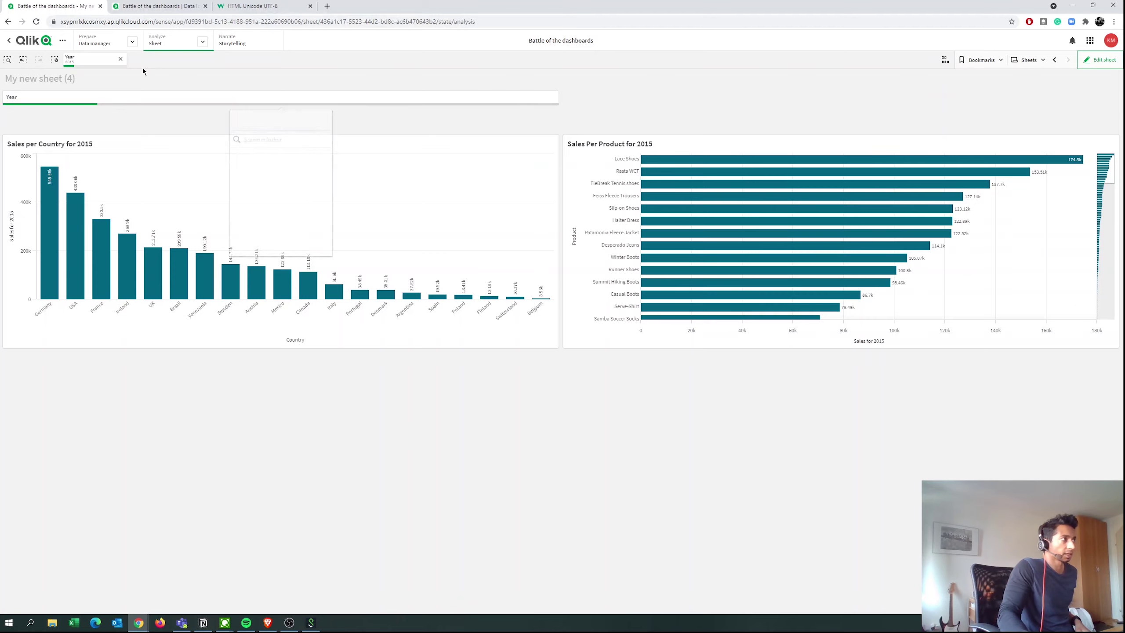
click(119, 59)
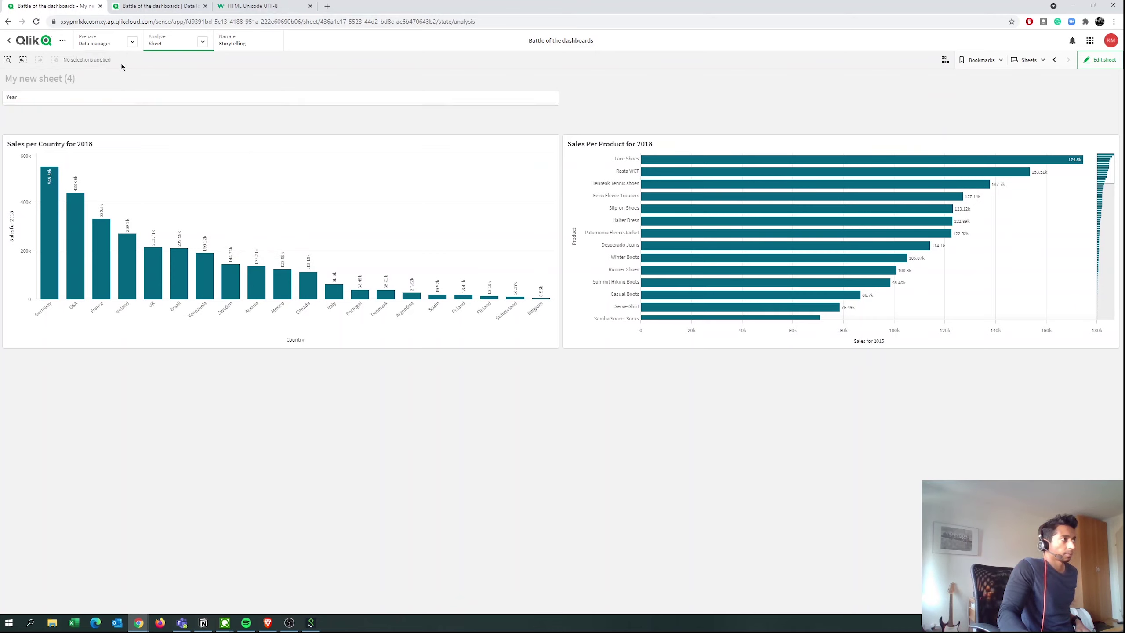